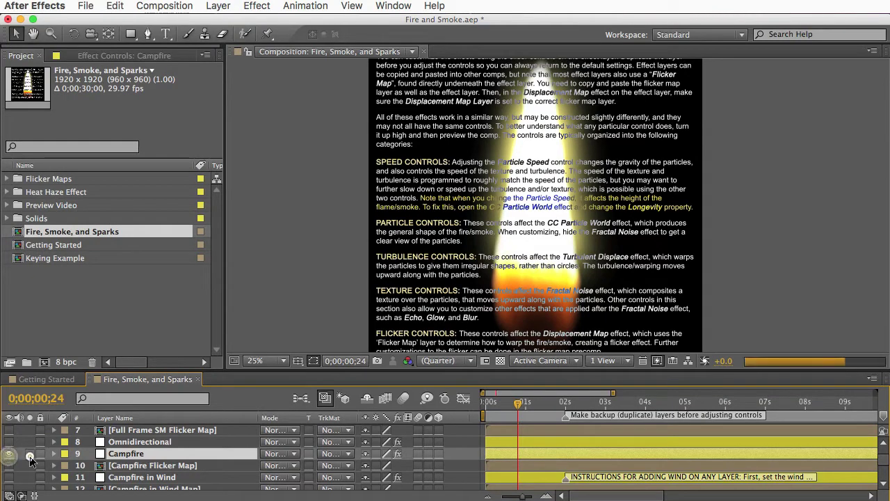
- Solo the Campfire layer and play a preview of its animation
{"action": "left_click", "coordinate": [29, 454]}
{"action": "key", "text": "space"}
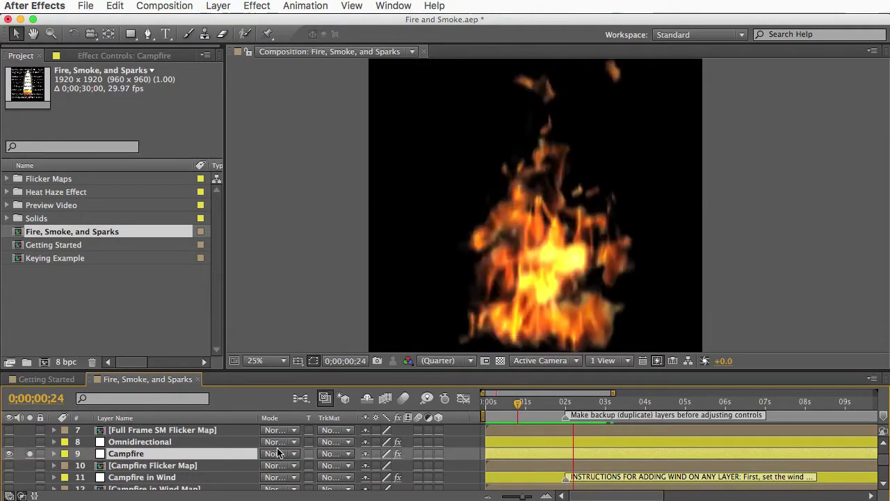
{"action": "key", "text": "space"}
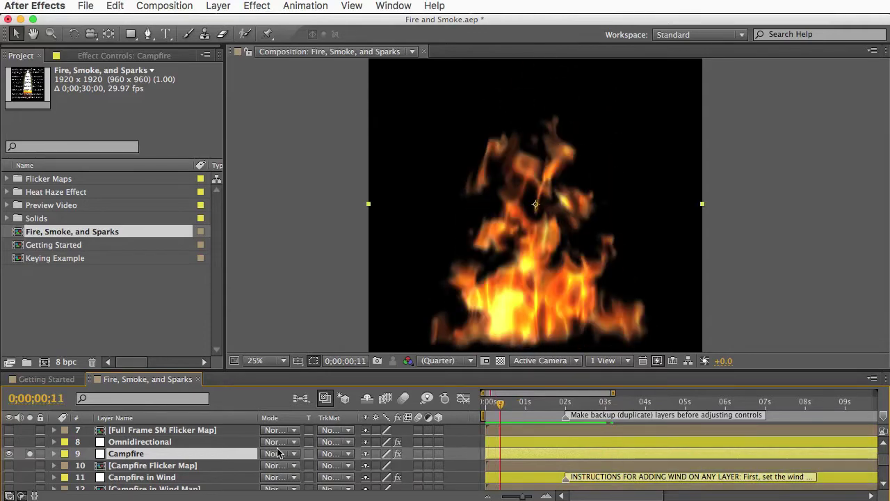
- Show the Campfire layer's effect controls wide enough to read their full names, and highlight the MOTION CONTROLS and PARTICLE CONTROLS headings
{"action": "left_click", "coordinate": [129, 454]}
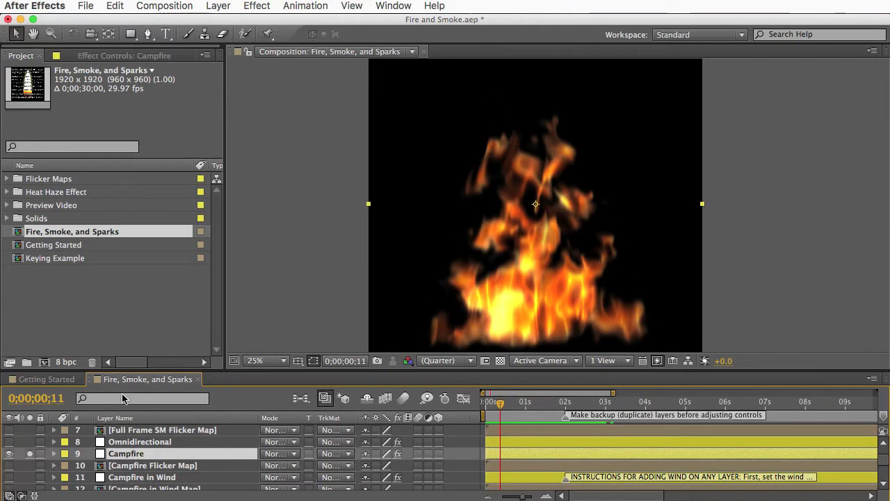
{"action": "left_click", "coordinate": [105, 56]}
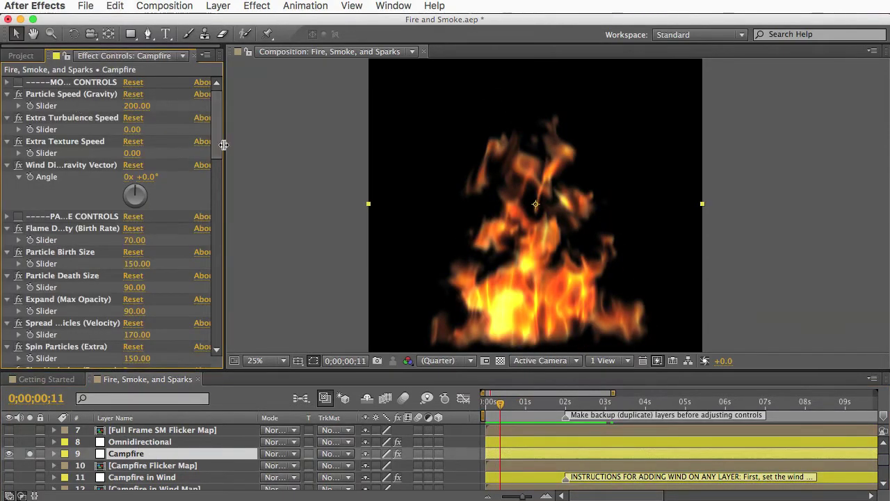
{"action": "left_click_drag", "start_coordinate": [223, 143], "coordinate": [352, 104]}
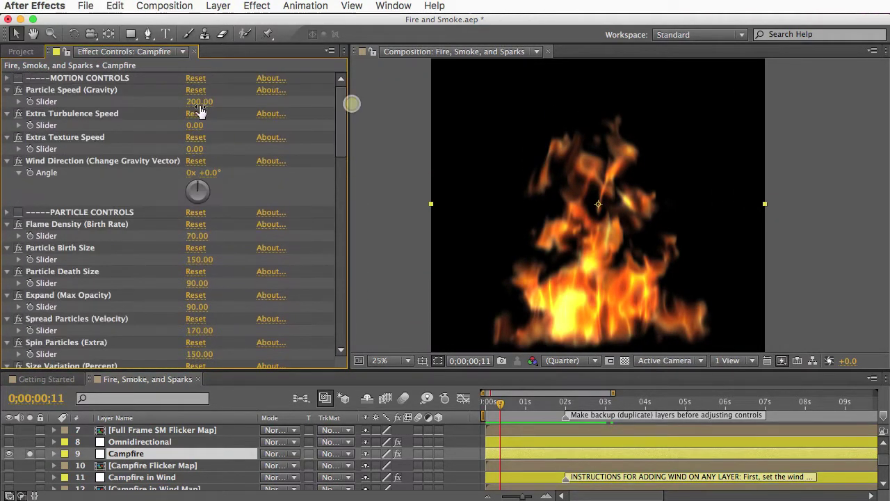
{"action": "left_click", "coordinate": [87, 78]}
{"action": "left_click", "coordinate": [79, 212]}
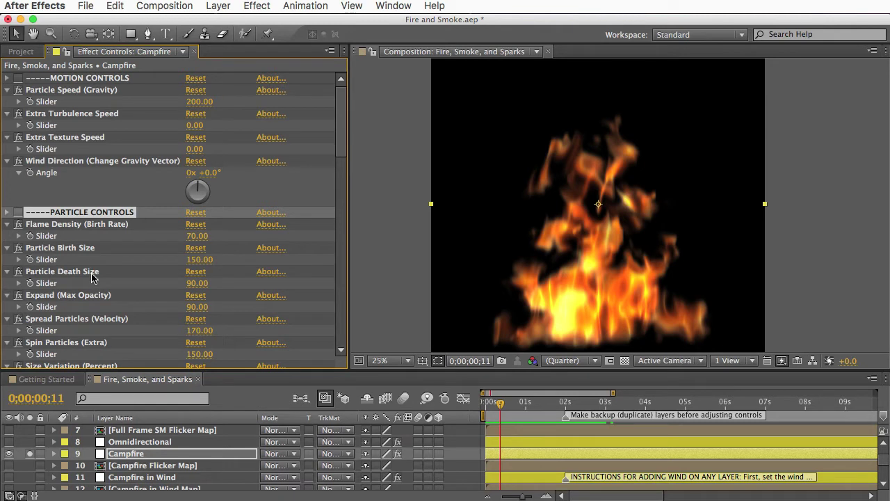
- Try a Particle Birth Size of 318 on the Campfire layer, and undo the change
{"action": "left_click", "coordinate": [565, 360]}
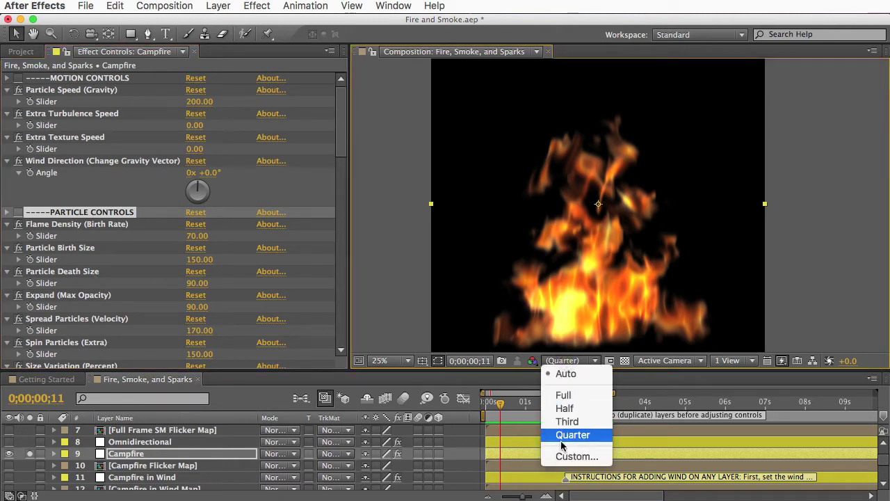
{"action": "left_click", "coordinate": [562, 360]}
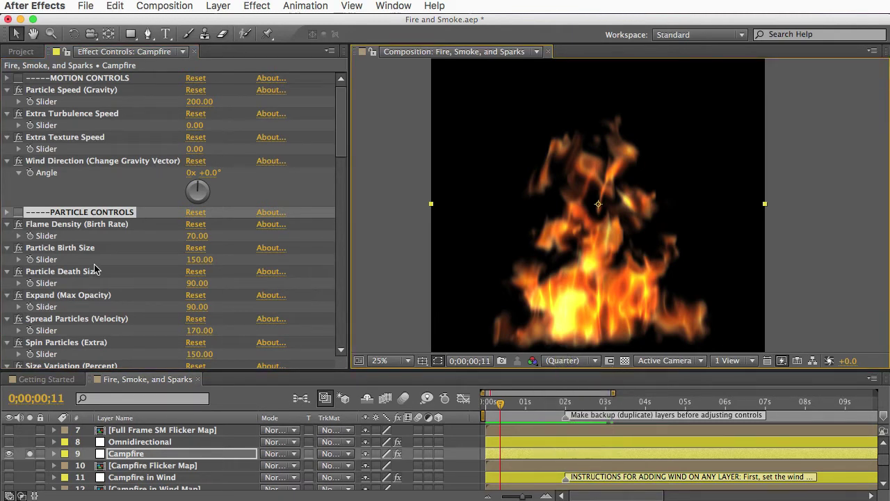
{"action": "left_click_drag", "start_coordinate": [197, 260], "coordinate": [334, 262]}
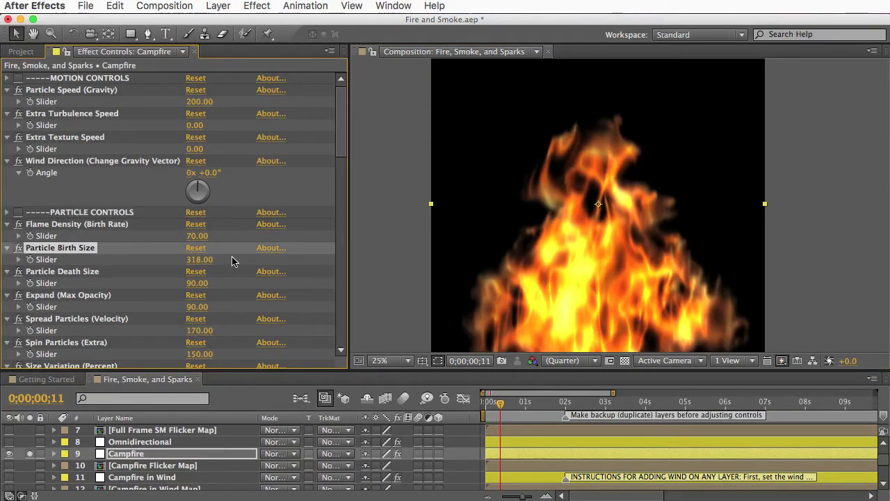
{"action": "key", "text": "super+z"}
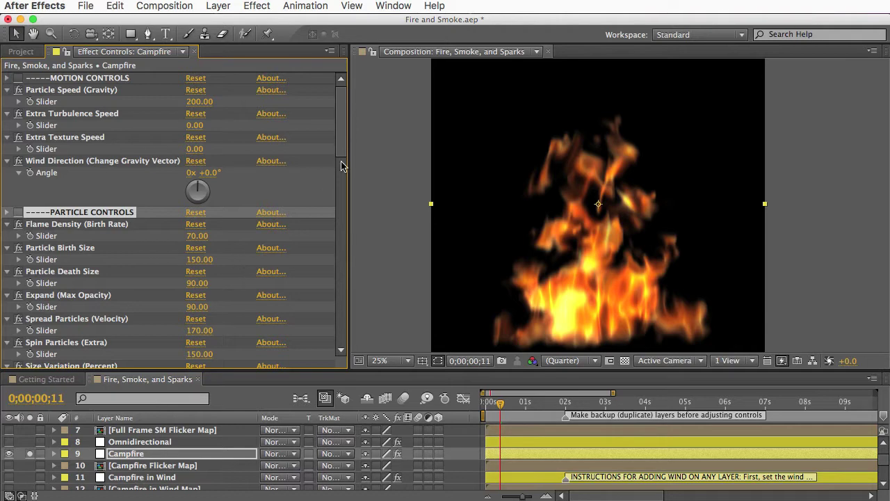
- Disable the Campfire effects from Matte Choker through Directional Blur, leaving CC Particle World on, and scrub to 0;00;01;26
{"action": "left_click_drag", "start_coordinate": [341, 139], "coordinate": [342, 348]}
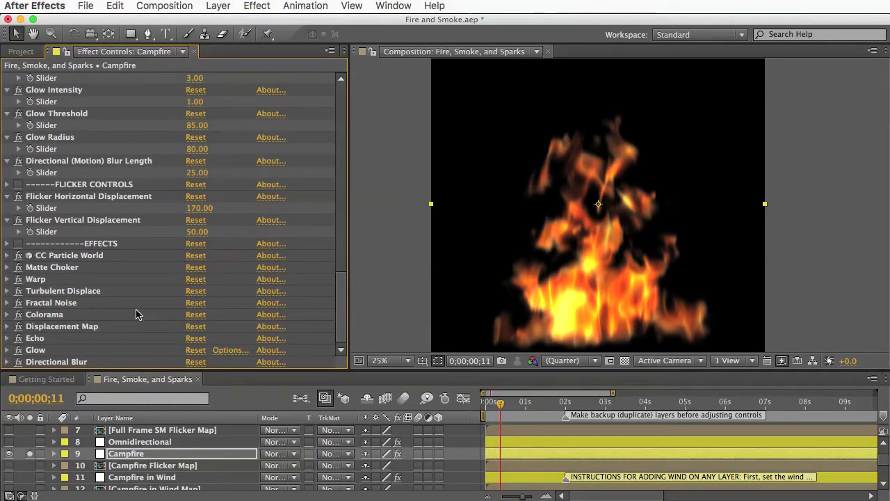
{"action": "left_click", "coordinate": [101, 244]}
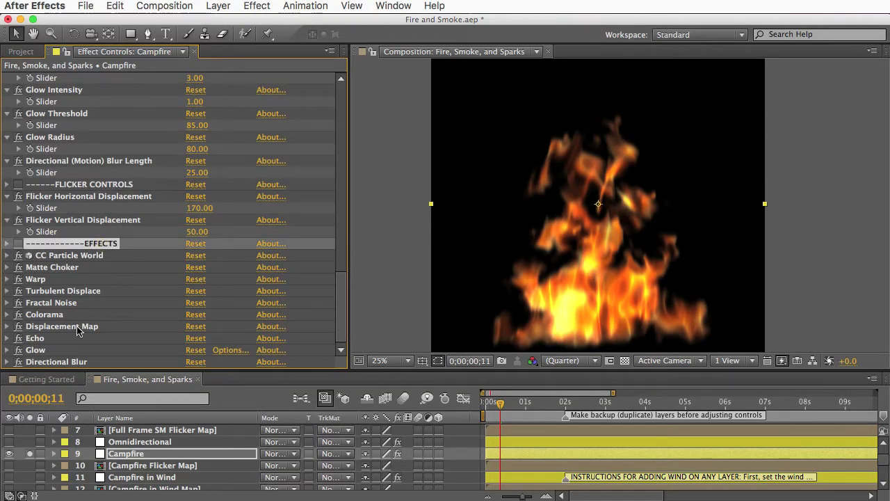
{"action": "left_click", "coordinate": [70, 258]}
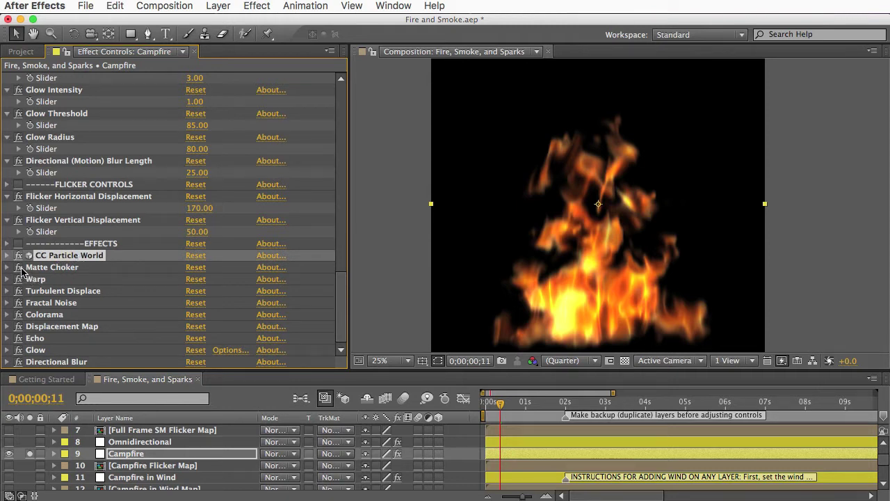
{"action": "left_click_drag", "start_coordinate": [18, 267], "coordinate": [19, 361]}
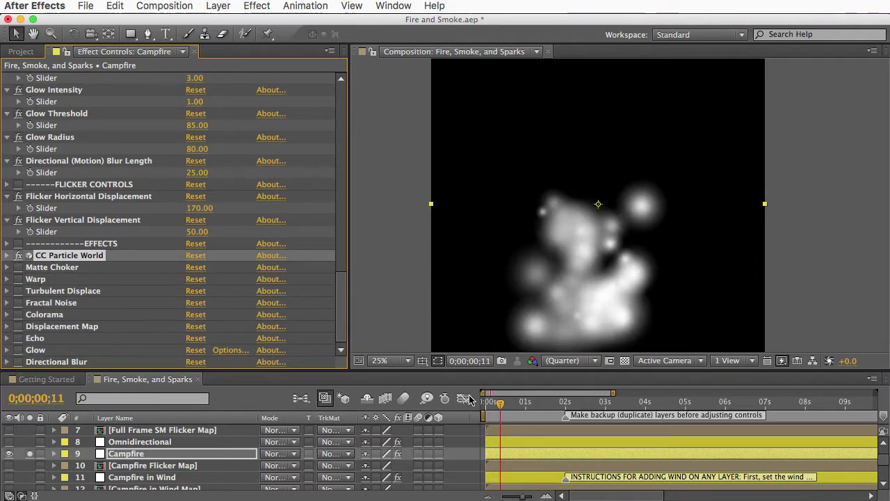
{"action": "left_click_drag", "start_coordinate": [488, 402], "coordinate": [560, 411]}
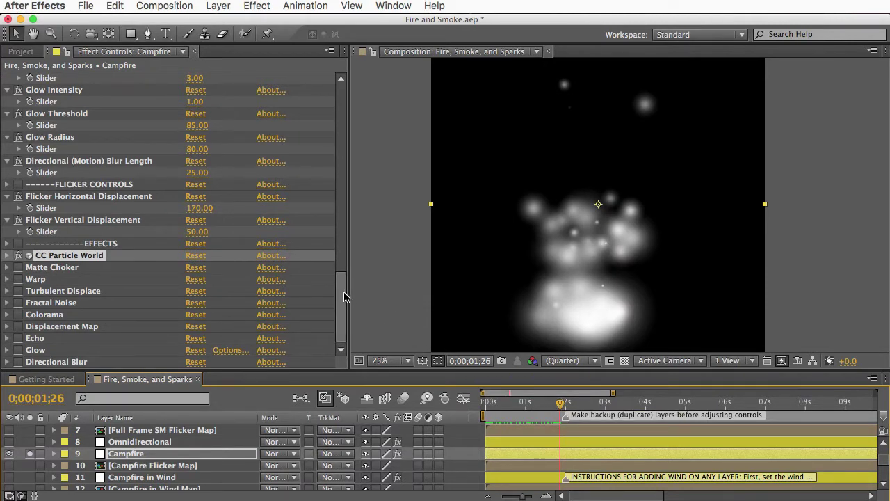
- Enable Turbulent Displace, toggling it off and on to compare, and highlight the TURBULENCE CONTROLS heading
{"action": "left_click_drag", "start_coordinate": [344, 296], "coordinate": [336, 123]}
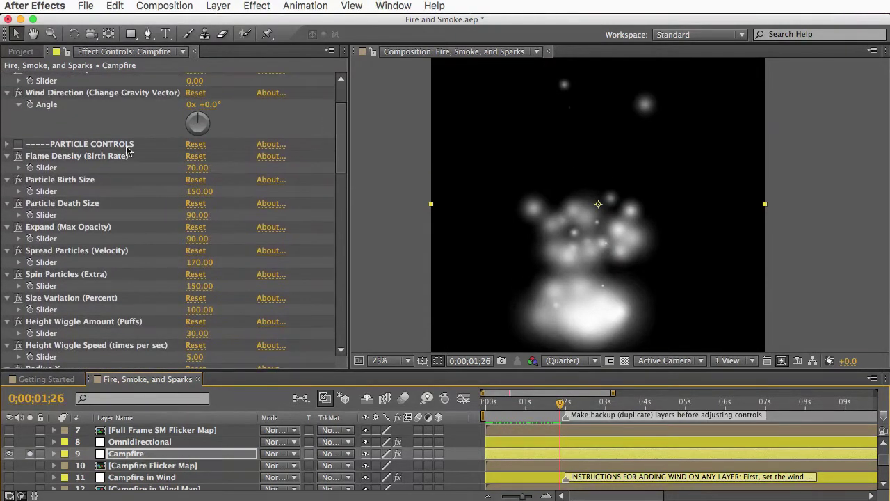
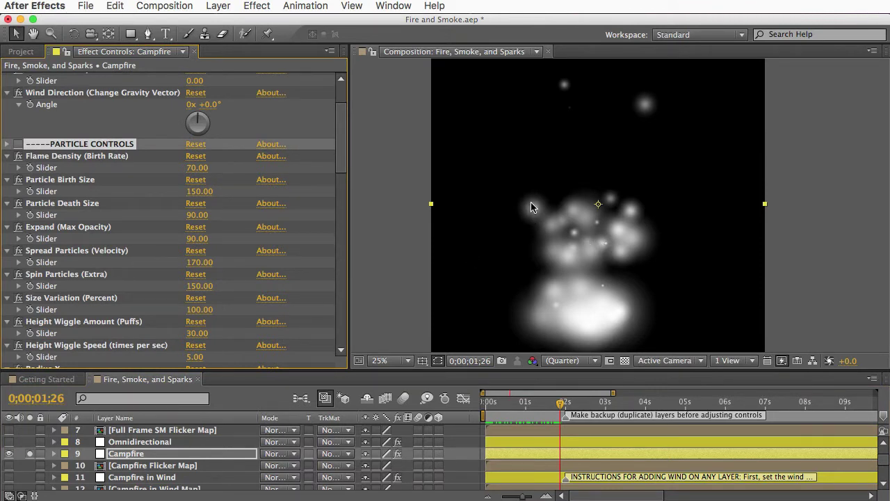
{"action": "left_click_drag", "start_coordinate": [343, 153], "coordinate": [332, 351]}
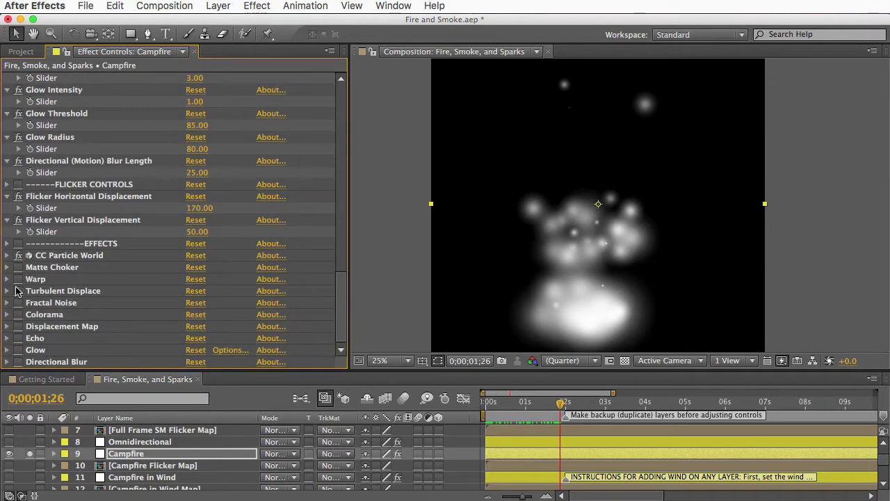
{"action": "left_click", "coordinate": [18, 290]}
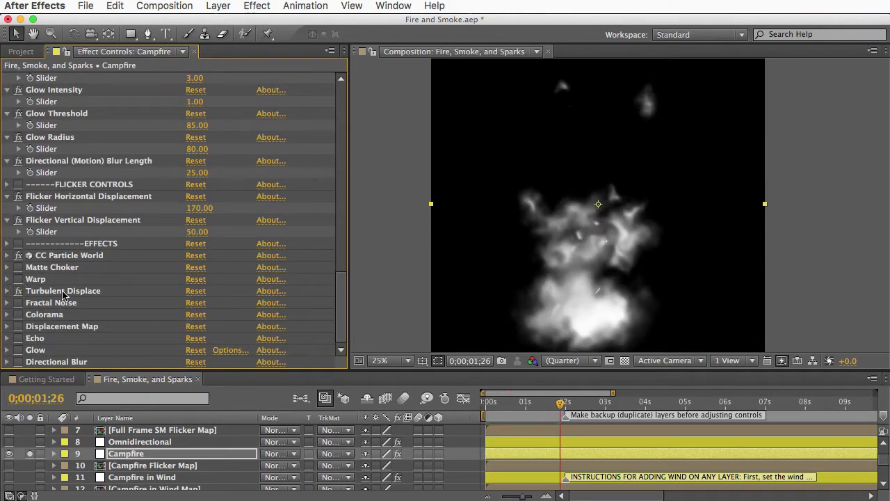
{"action": "left_click", "coordinate": [18, 291]}
{"action": "left_click", "coordinate": [18, 291]}
{"action": "left_click_drag", "start_coordinate": [338, 292], "coordinate": [339, 199]}
{"action": "left_click", "coordinate": [121, 210]}
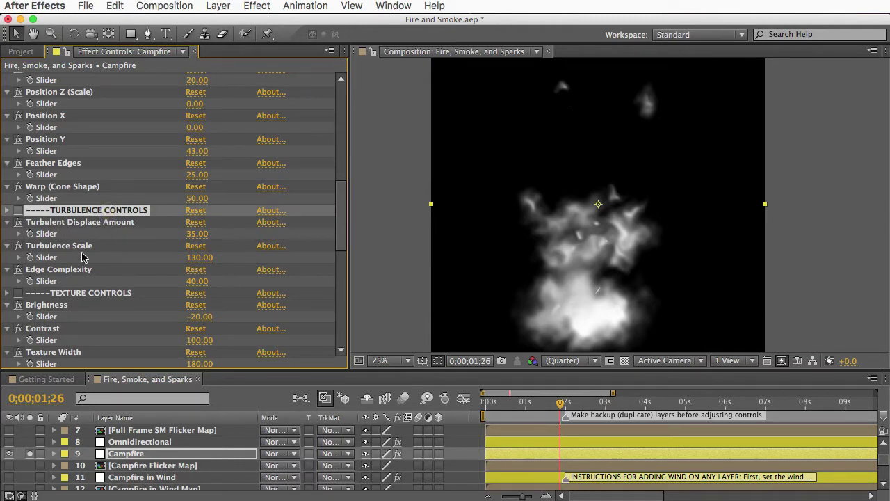
- Enable the Fractal Noise effect and highlight the TEXTURE CONTROLS heading
{"action": "scroll", "coordinate": [343, 283], "scroll_direction": "down", "scroll_amount": 2}
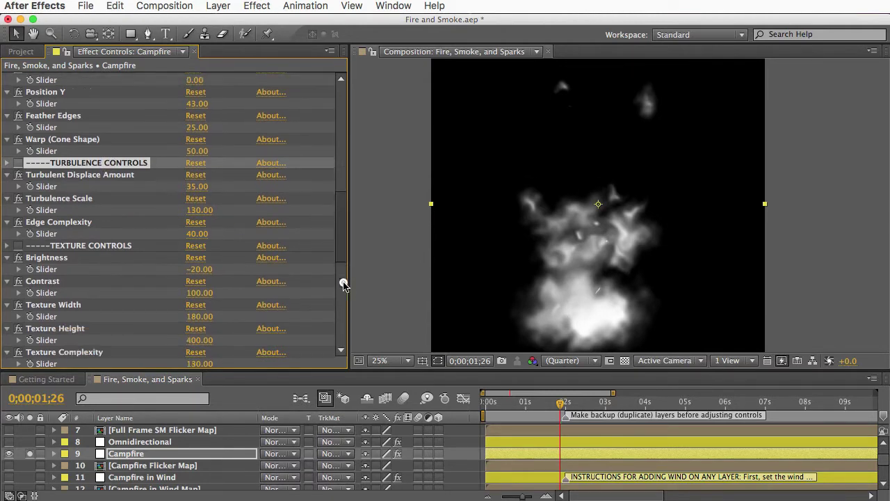
{"action": "left_click_drag", "start_coordinate": [343, 283], "coordinate": [347, 334]}
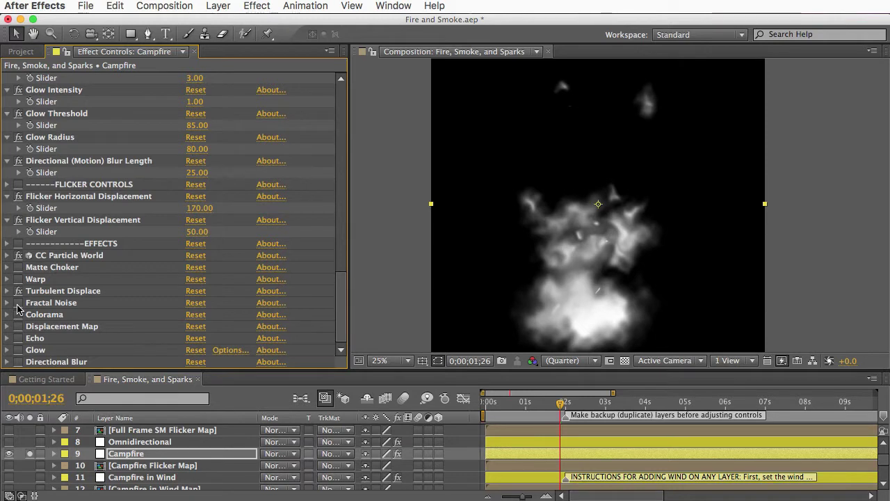
{"action": "left_click", "coordinate": [17, 304]}
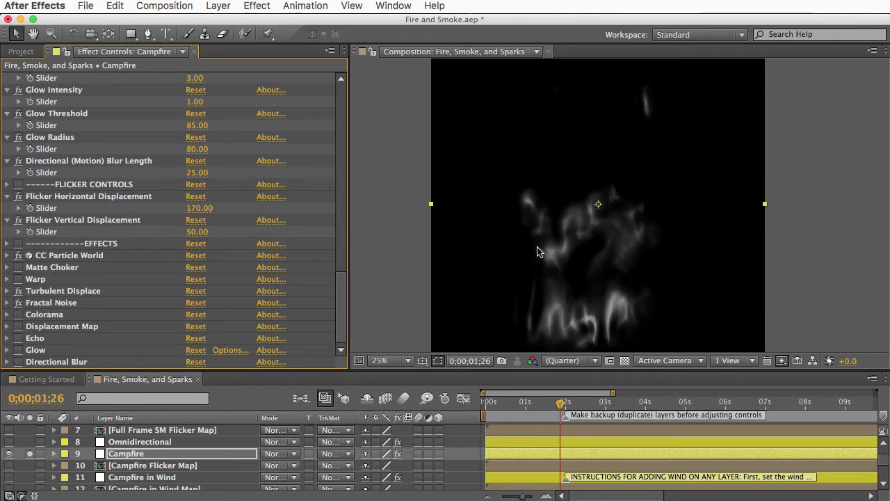
{"action": "left_click", "coordinate": [47, 304]}
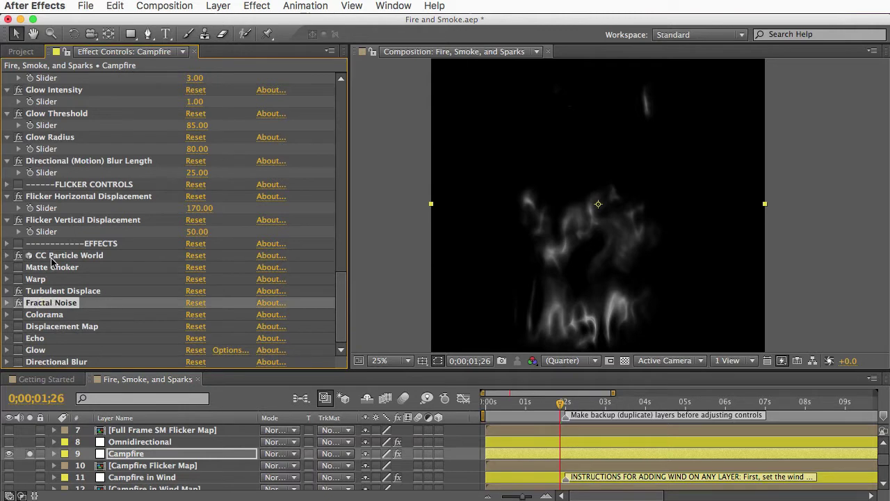
{"action": "left_click_drag", "start_coordinate": [341, 312], "coordinate": [335, 259]}
{"action": "left_click", "coordinate": [73, 150]}
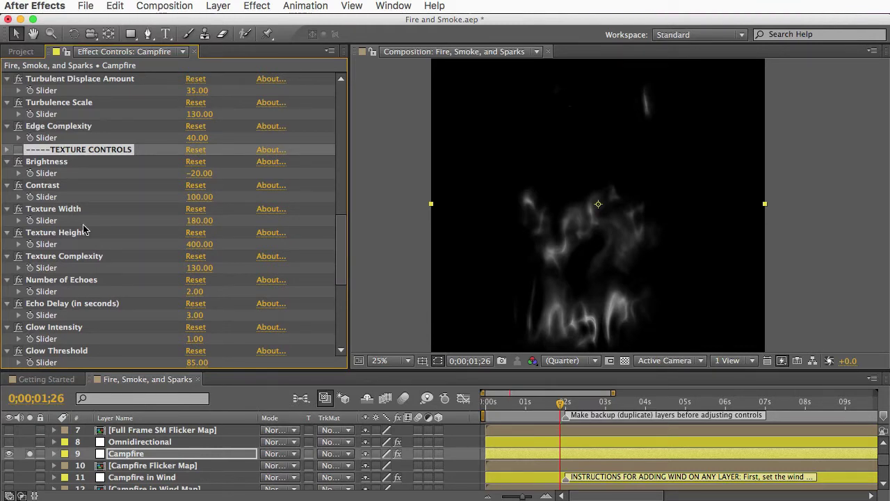
- Re-enable Colorama, Displacement Map, Echo, Glow, Directional Blur, Matte Choker and Warp on the Campfire layer
{"action": "left_click_drag", "start_coordinate": [341, 253], "coordinate": [342, 340]}
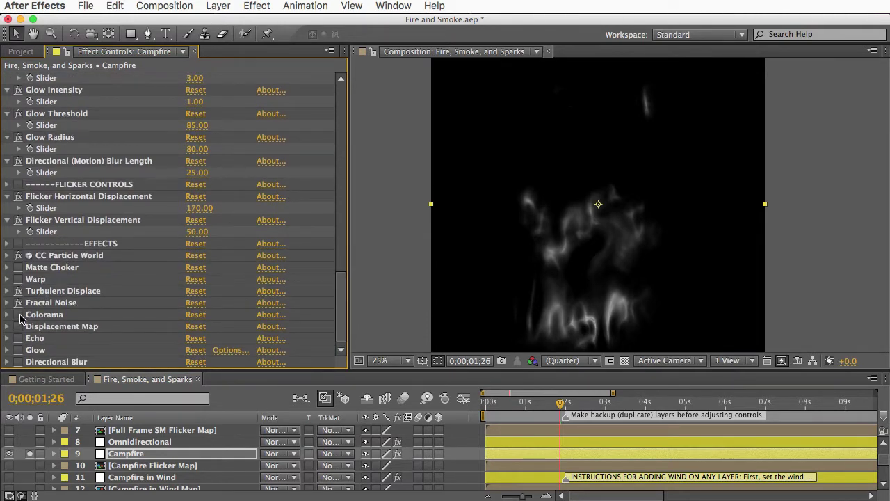
{"action": "left_click", "coordinate": [18, 315]}
{"action": "left_click", "coordinate": [18, 327]}
{"action": "left_click", "coordinate": [18, 338]}
{"action": "left_click", "coordinate": [18, 349]}
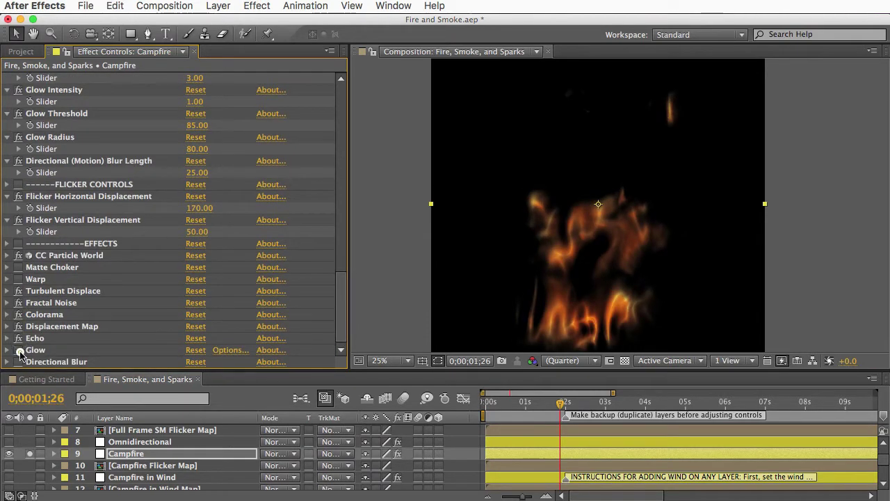
{"action": "left_click", "coordinate": [18, 362]}
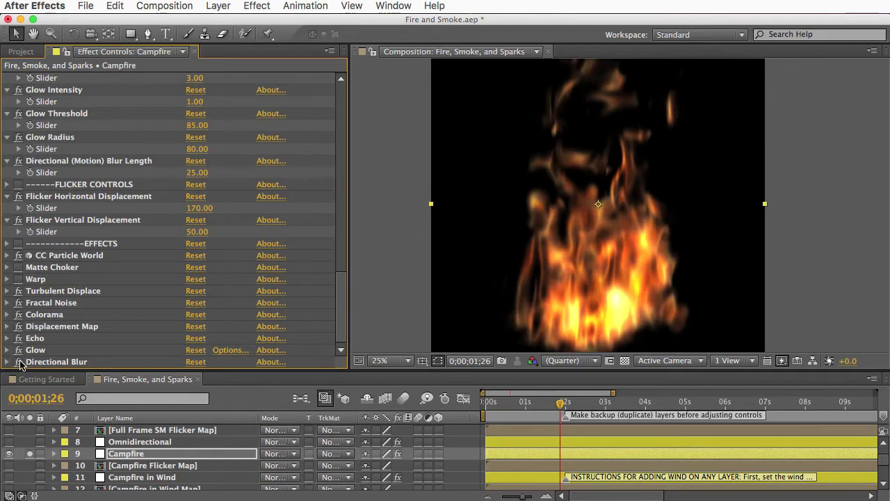
{"action": "left_click", "coordinate": [18, 267]}
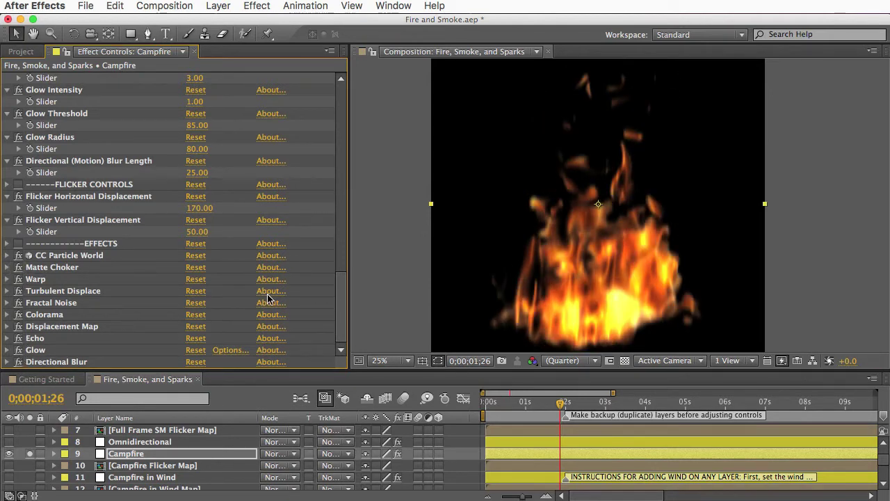
- Examine the FLICKER CONTROLS alongside the Displacement Map effect, and return to the MOTION CONTROLS group
{"action": "left_click", "coordinate": [91, 185]}
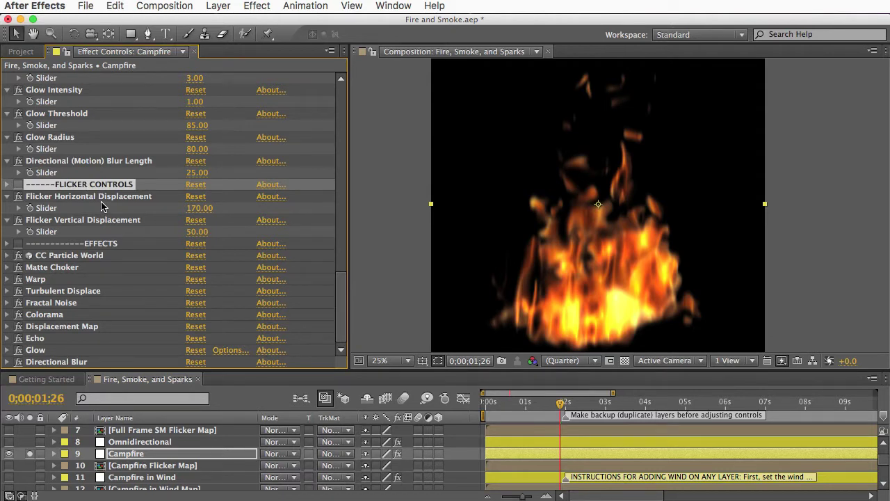
{"action": "left_click", "coordinate": [84, 327]}
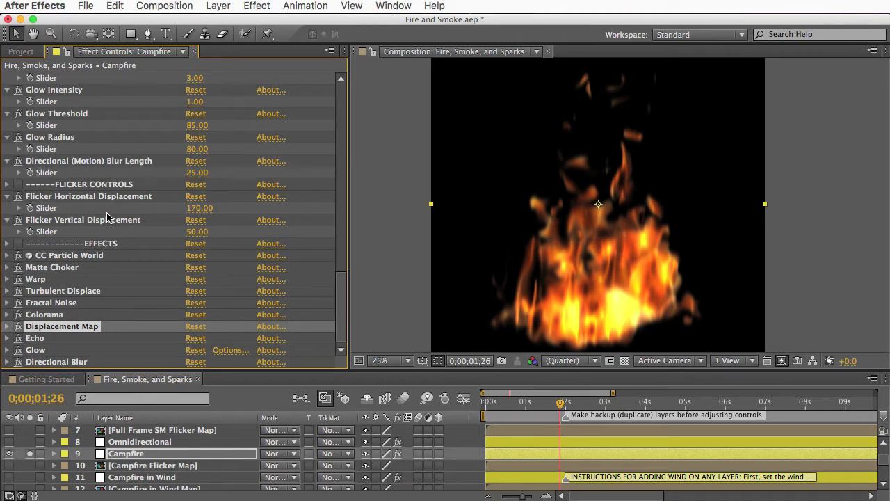
{"action": "left_click_drag", "start_coordinate": [341, 294], "coordinate": [339, 232]}
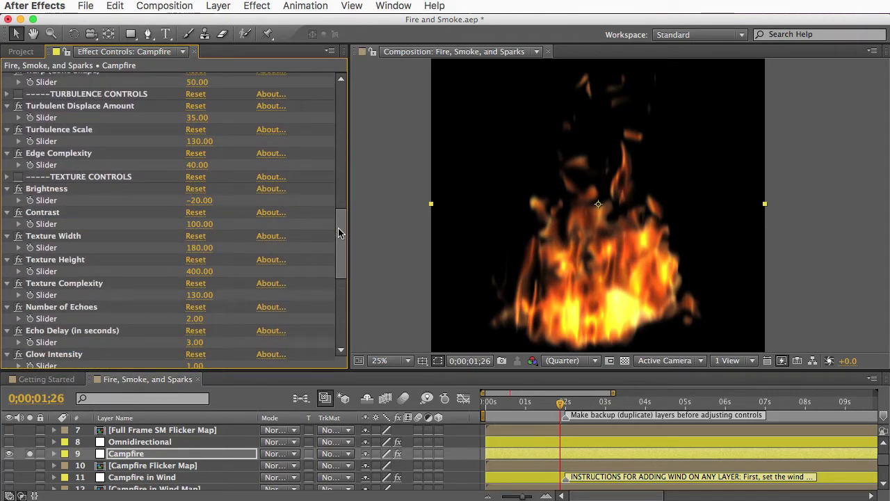
{"action": "left_click_drag", "start_coordinate": [346, 233], "coordinate": [338, 76]}
{"action": "left_click", "coordinate": [90, 78]}
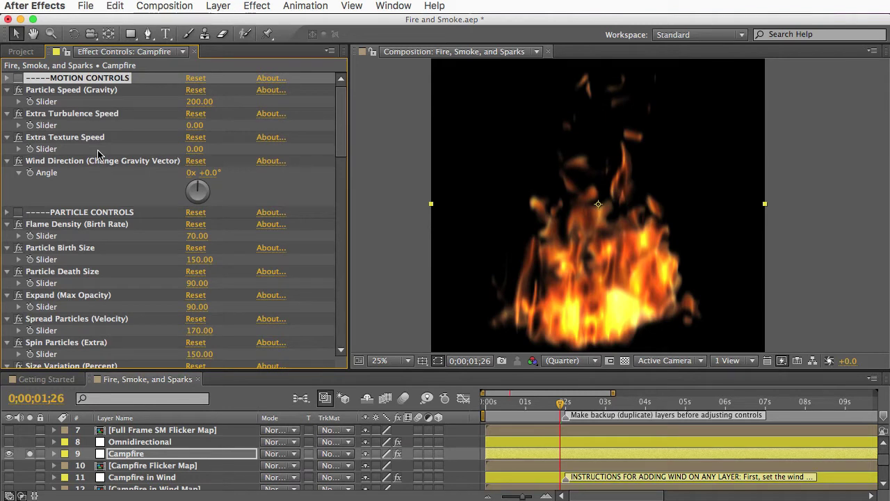
- Set the Campfire layer's Particle Speed (Gravity) to 100
{"action": "left_click", "coordinate": [66, 92]}
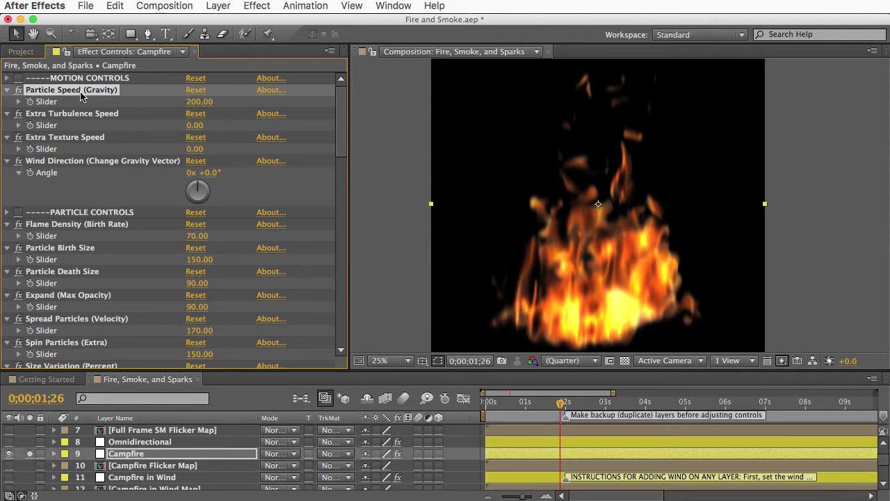
{"action": "left_click", "coordinate": [195, 103]}
{"action": "type", "text": "100"}
{"action": "key", "text": "Return"}
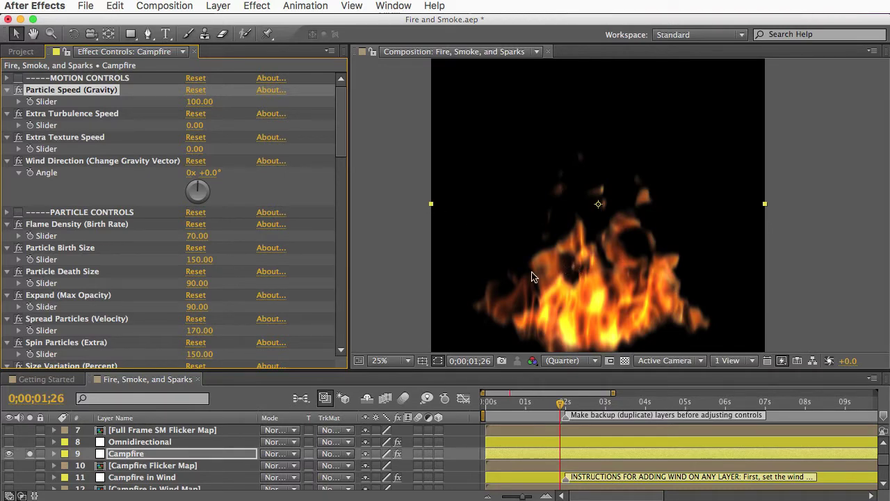
- Set the Longevity of the Campfire layer's CC Particle World effect to 0.80 seconds
{"action": "left_click_drag", "start_coordinate": [341, 136], "coordinate": [352, 335]}
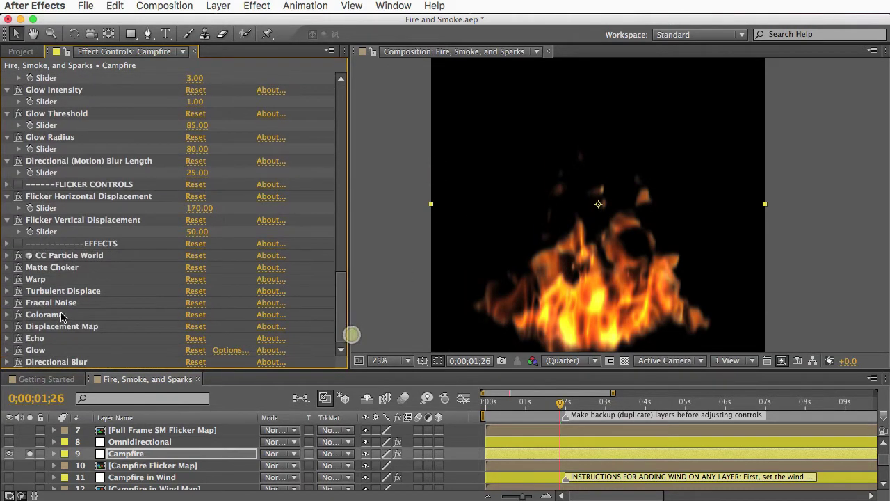
{"action": "left_click", "coordinate": [8, 256]}
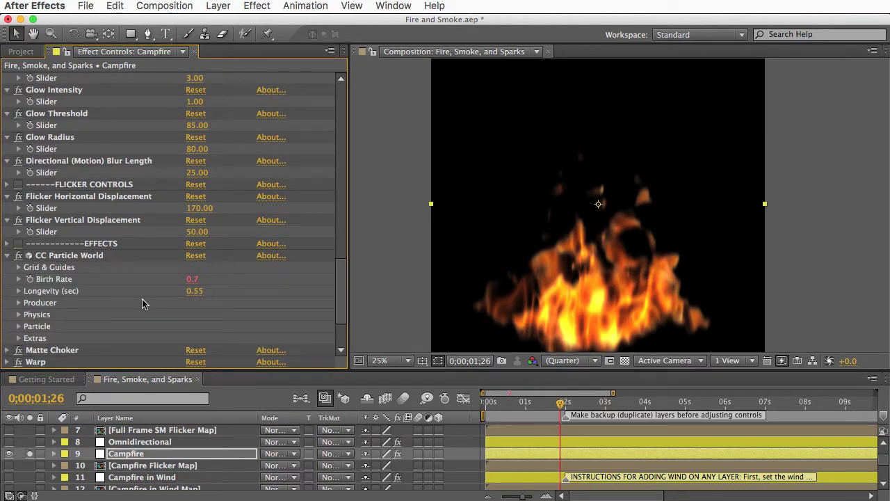
{"action": "left_click", "coordinate": [194, 292]}
{"action": "type", "text": "0."}
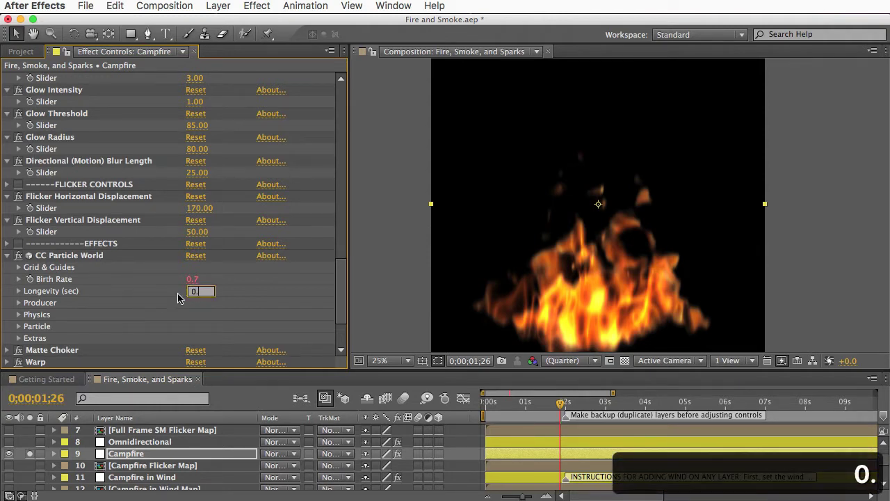
{"action": "type", "text": "8"}
{"action": "key", "text": "Return"}
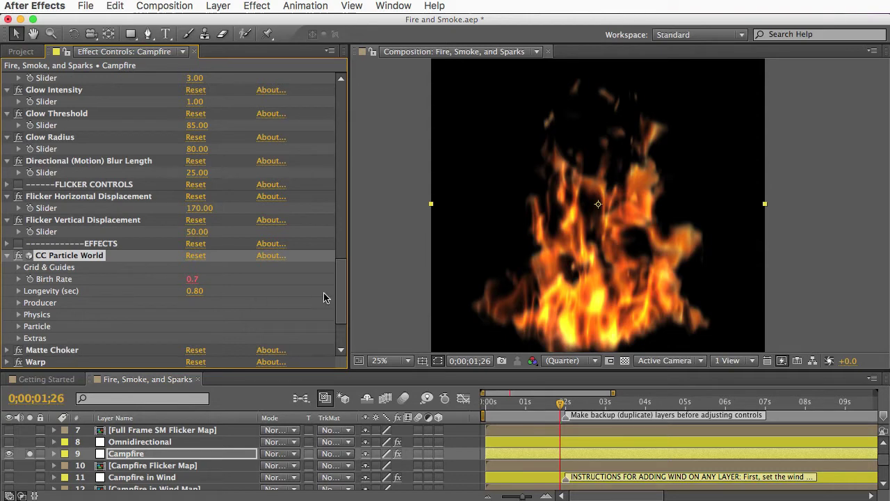
- Examine the Extra Turbulence Speed and Extra Texture Speed controls alongside Particle Speed (Gravity)
{"action": "left_click_drag", "start_coordinate": [341, 292], "coordinate": [356, 29]}
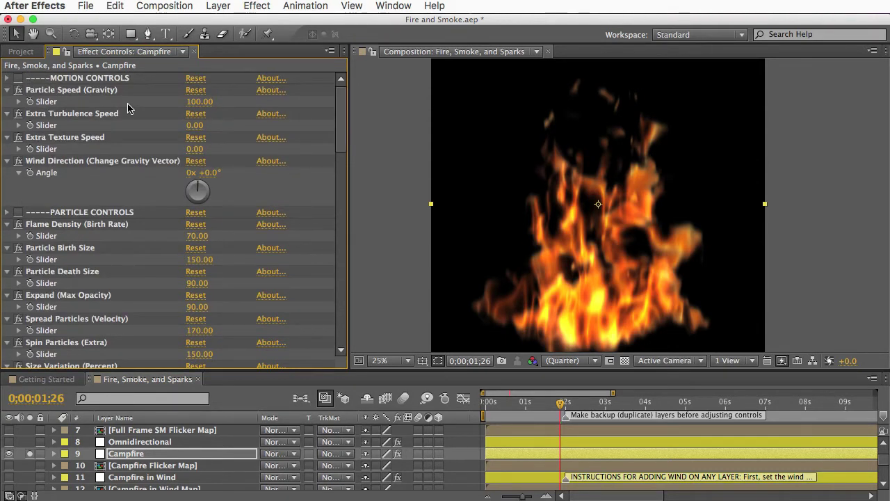
{"action": "left_click", "coordinate": [86, 114]}
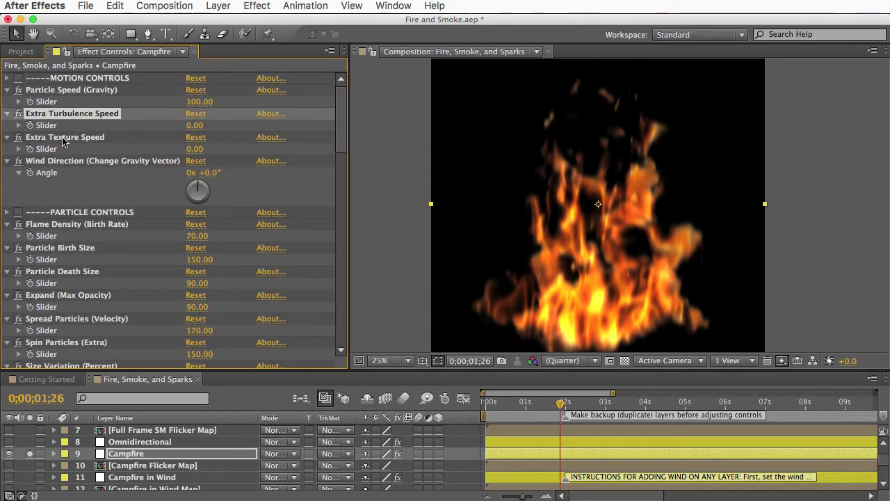
{"action": "left_click", "coordinate": [80, 142]}
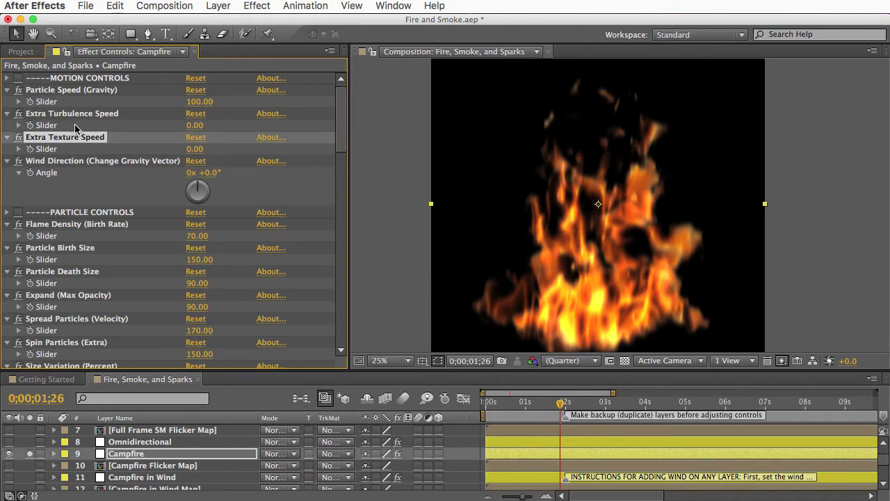
{"action": "left_click", "coordinate": [74, 117]}
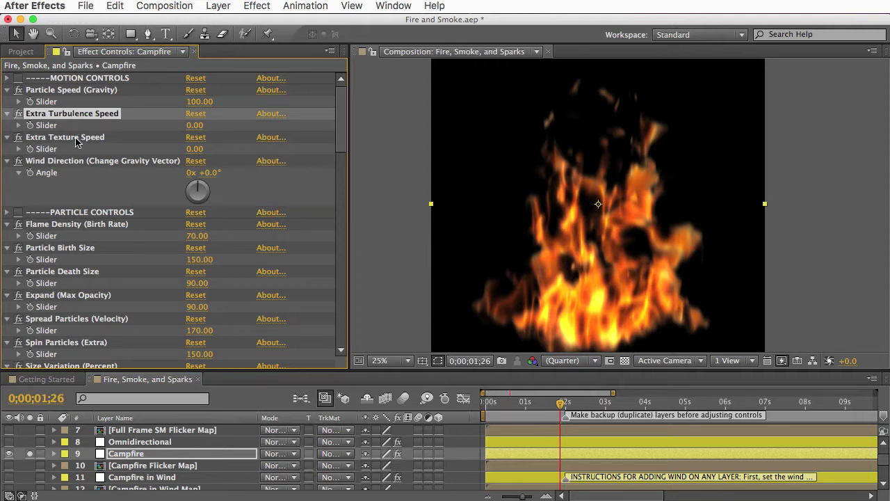
{"action": "left_click", "coordinate": [76, 140]}
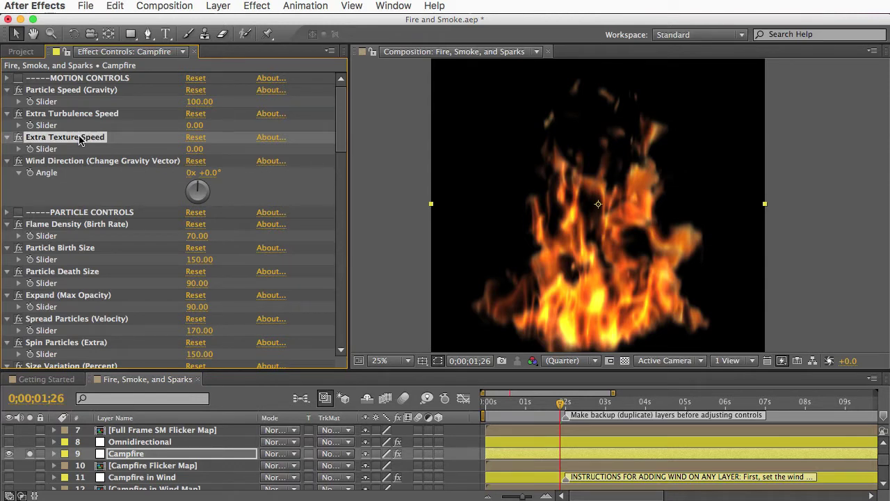
{"action": "left_click", "coordinate": [68, 89]}
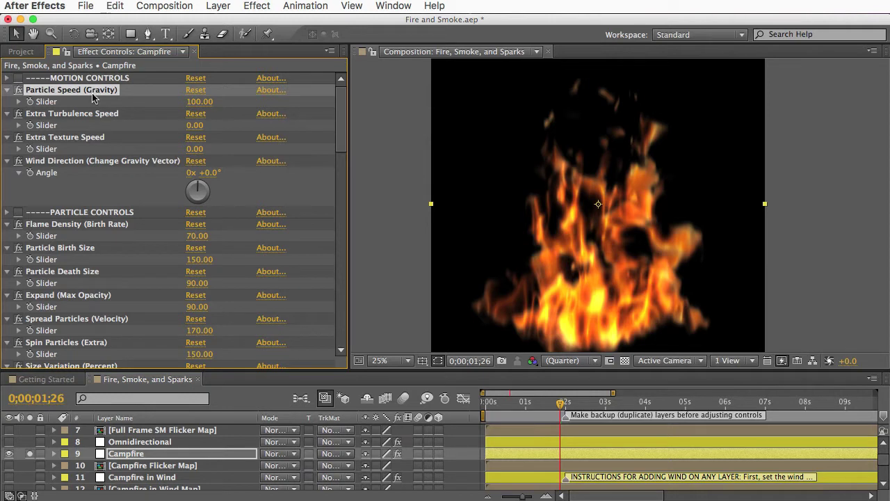
{"action": "left_click", "coordinate": [90, 115]}
{"action": "left_click", "coordinate": [87, 137]}
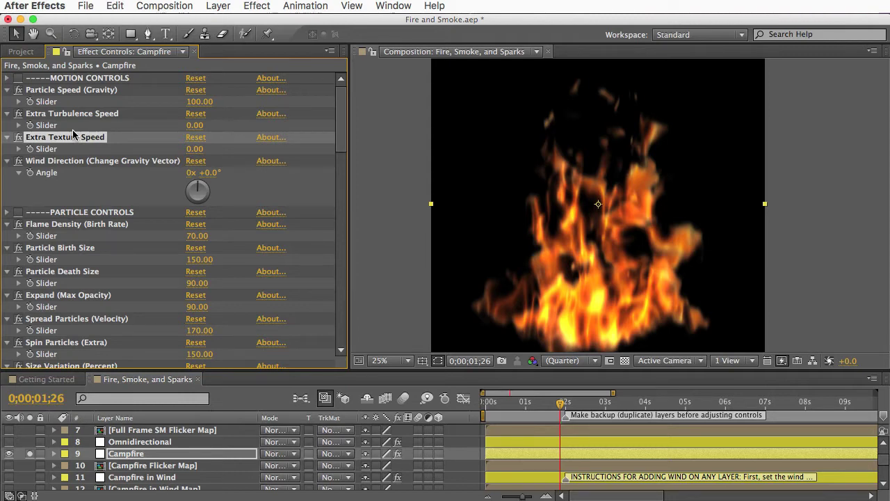
- Disable every effect below CC Particle World and scrub from the start to 0;00;01;00 to inspect the bare particles' motion
{"action": "left_click_drag", "start_coordinate": [340, 136], "coordinate": [363, 350]}
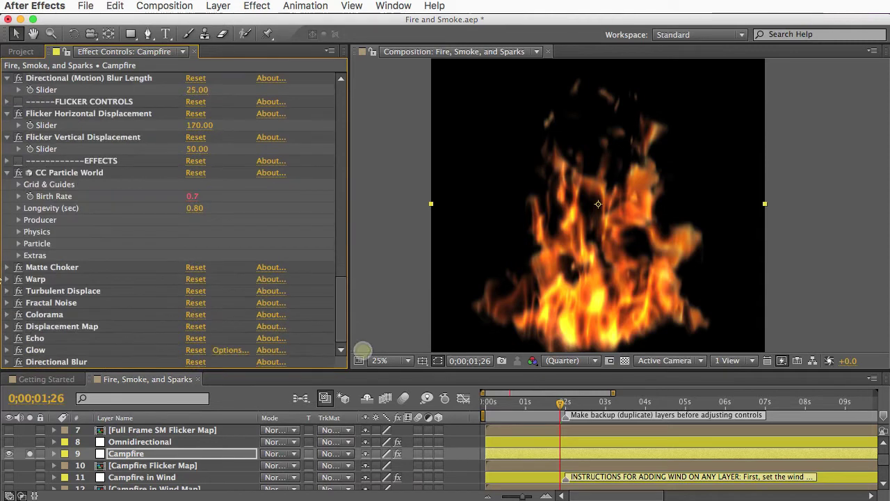
{"action": "left_click", "coordinate": [8, 173]}
{"action": "left_click_drag", "start_coordinate": [19, 267], "coordinate": [17, 366]}
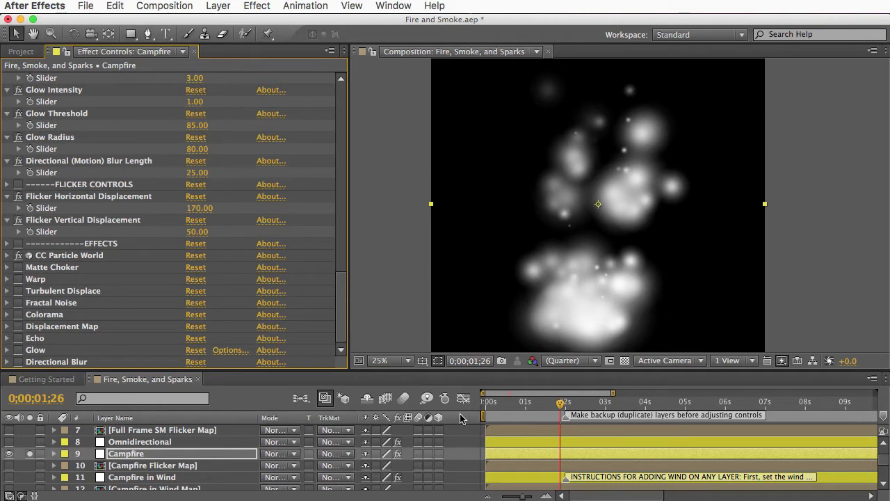
{"action": "left_click", "coordinate": [483, 405]}
{"action": "left_click_drag", "start_coordinate": [483, 407], "coordinate": [526, 408]}
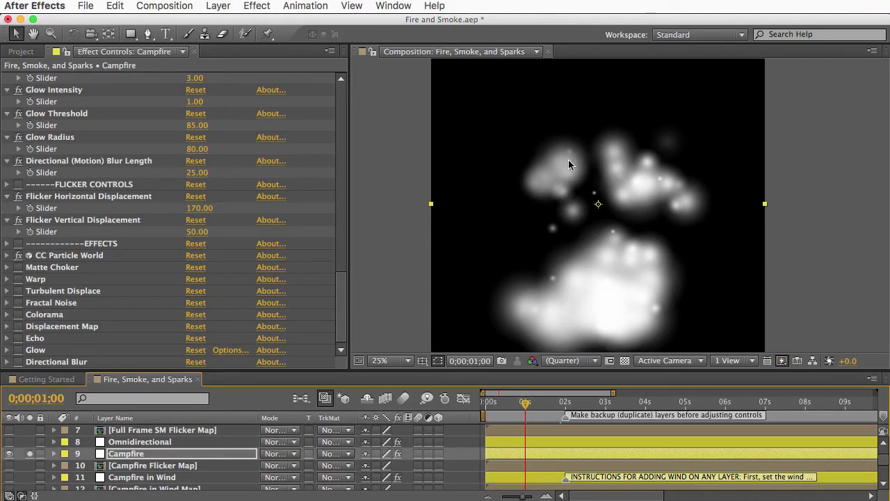
- Isolate the Fractal Noise effect by turning off CC Particle World, and preview the texture's motion from the start of the timeline
{"action": "left_click", "coordinate": [18, 255]}
{"action": "left_click", "coordinate": [18, 302]}
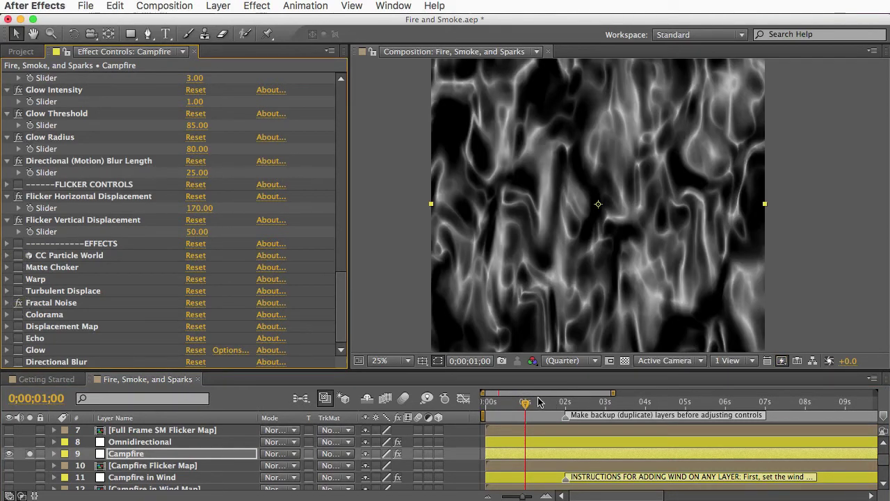
{"action": "left_click_drag", "start_coordinate": [485, 407], "coordinate": [488, 411]}
{"action": "key", "text": "space"}
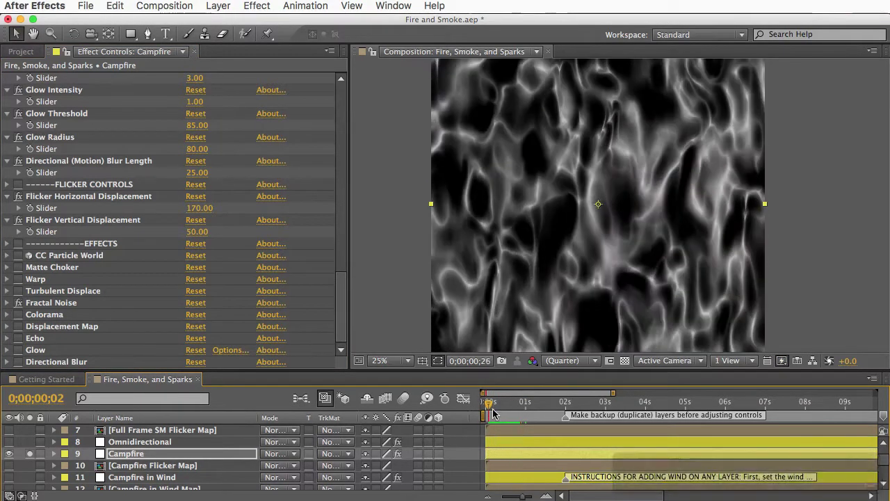
{"action": "key", "text": "space"}
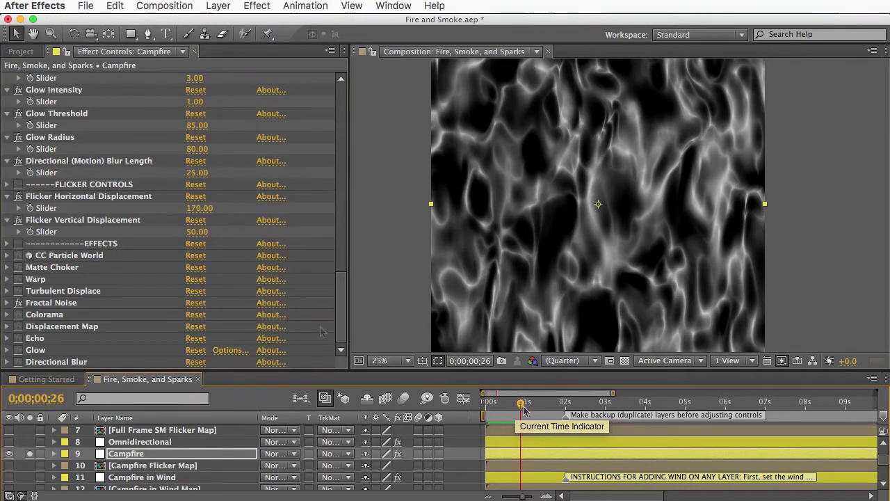
- Set the Campfire layer's Wind Direction (Change Gravity Vector) angle to 45°
{"action": "left_click_drag", "start_coordinate": [340, 312], "coordinate": [340, 88]}
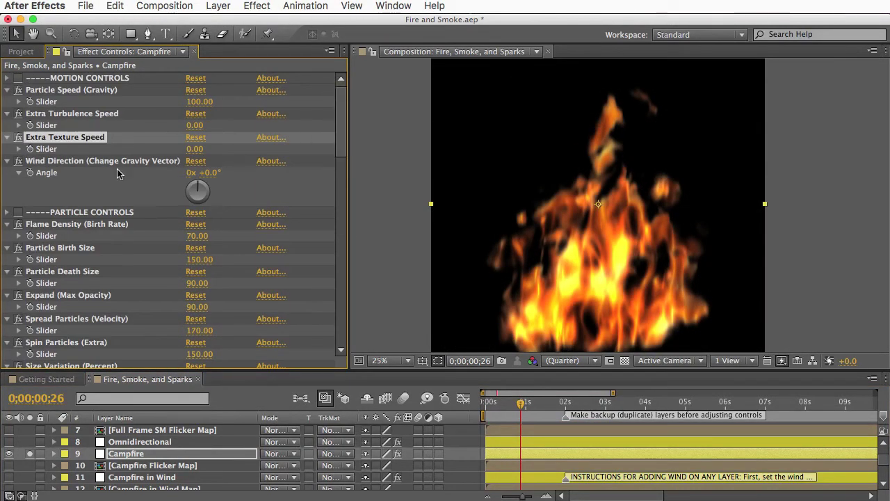
{"action": "left_click", "coordinate": [101, 164]}
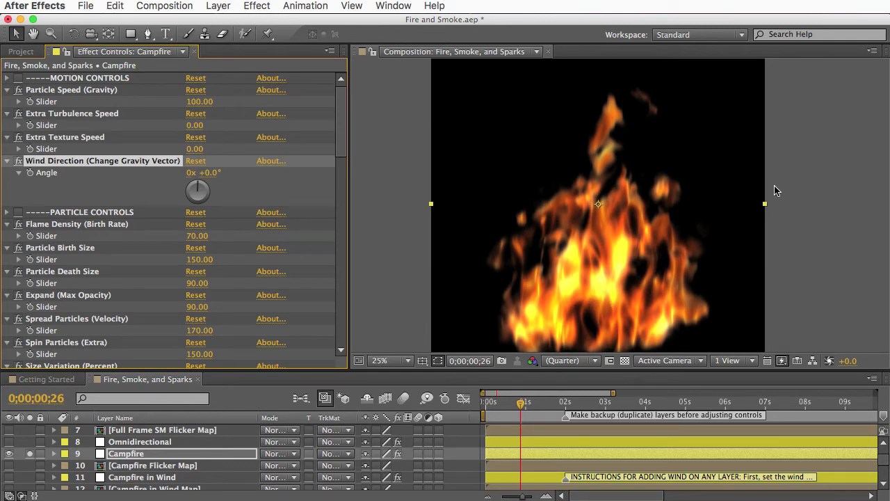
{"action": "left_click", "coordinate": [210, 173]}
{"action": "type", "text": "45"}
{"action": "key", "text": "Return"}
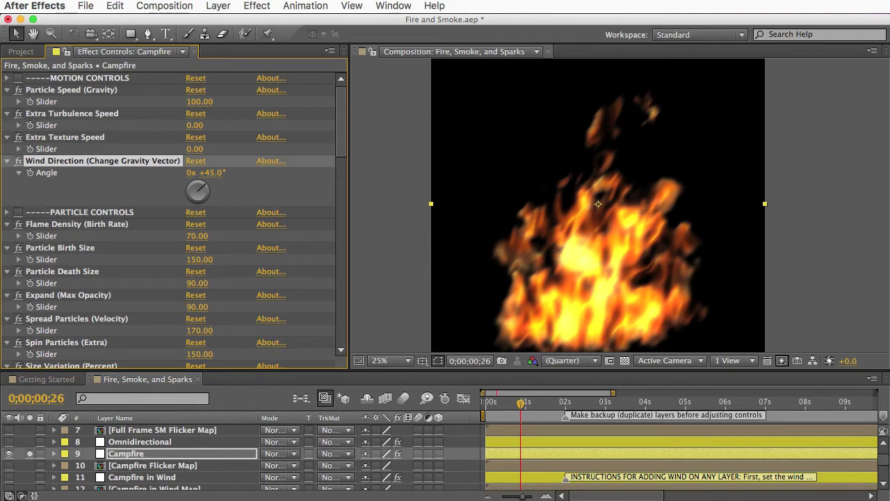
- Set Gravity X to -1.000 in the Gravity Vector physics settings of CC Particle World
{"action": "left_click_drag", "start_coordinate": [341, 126], "coordinate": [343, 346]}
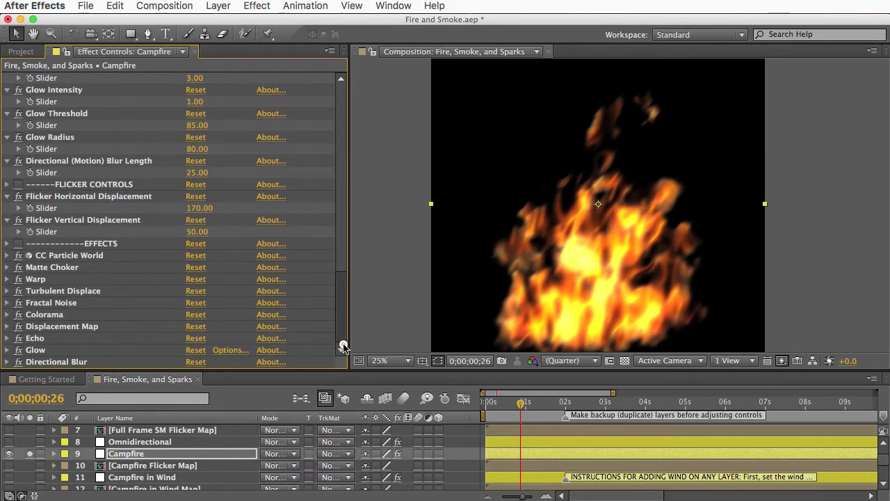
{"action": "left_click", "coordinate": [70, 258]}
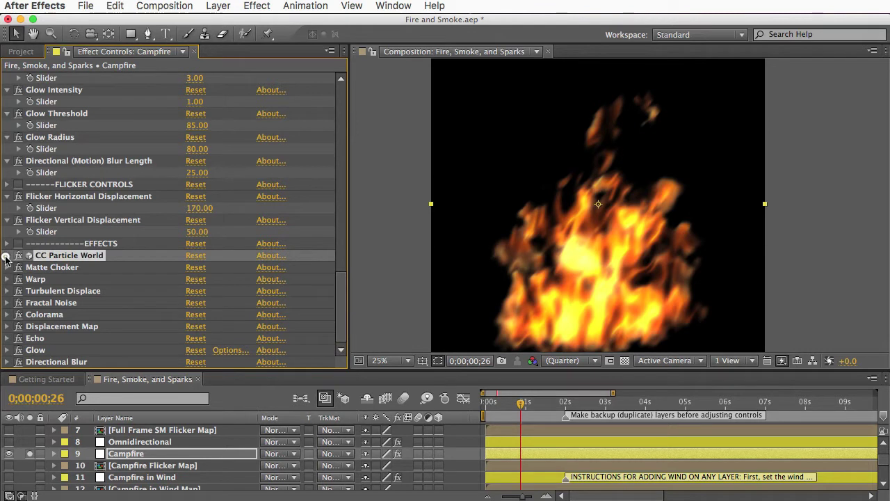
{"action": "left_click", "coordinate": [7, 256]}
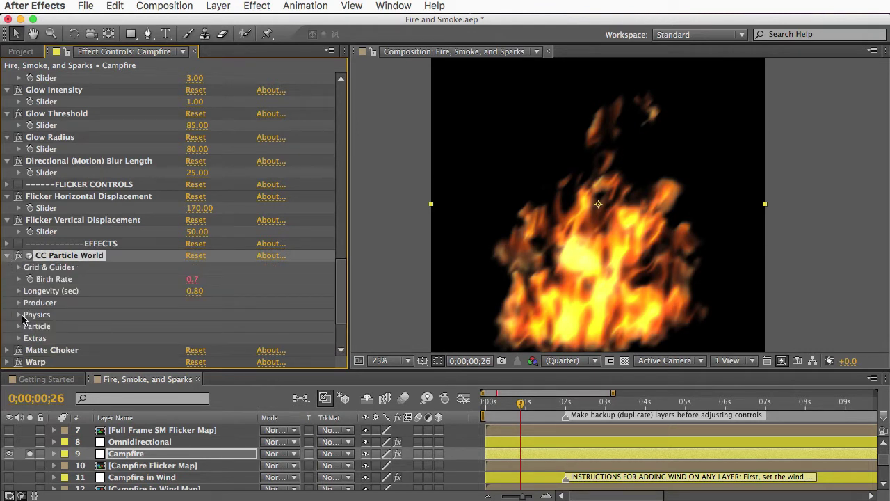
{"action": "left_click", "coordinate": [19, 314]}
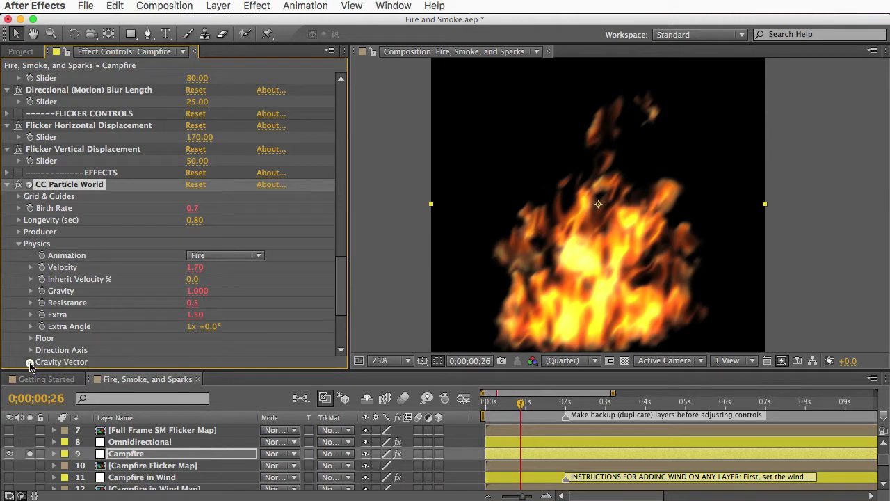
{"action": "left_click", "coordinate": [30, 362]}
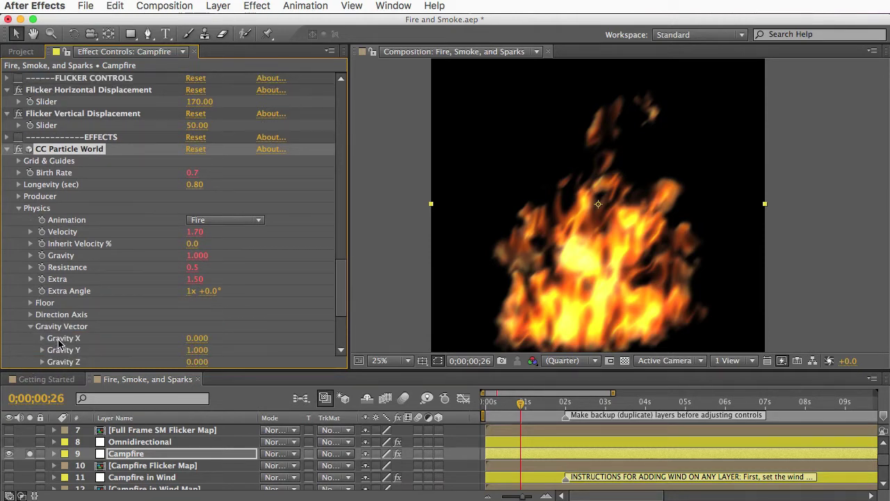
{"action": "left_click_drag", "start_coordinate": [195, 338], "coordinate": [175, 341]}
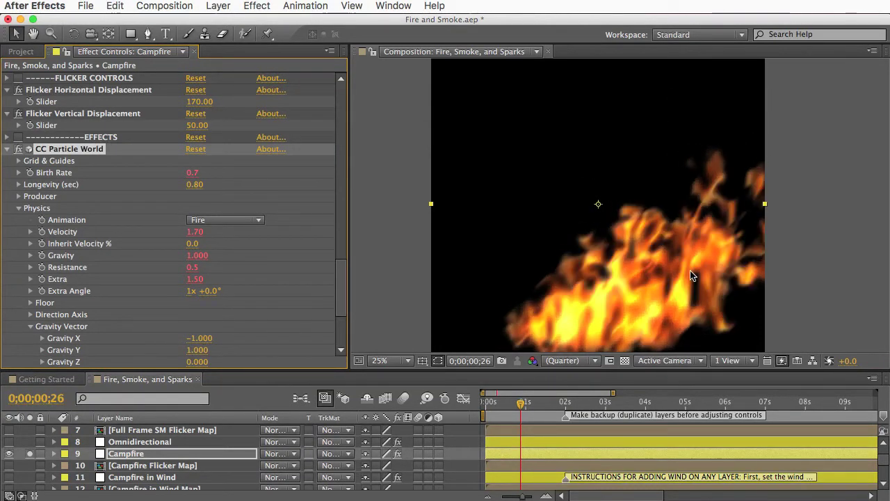
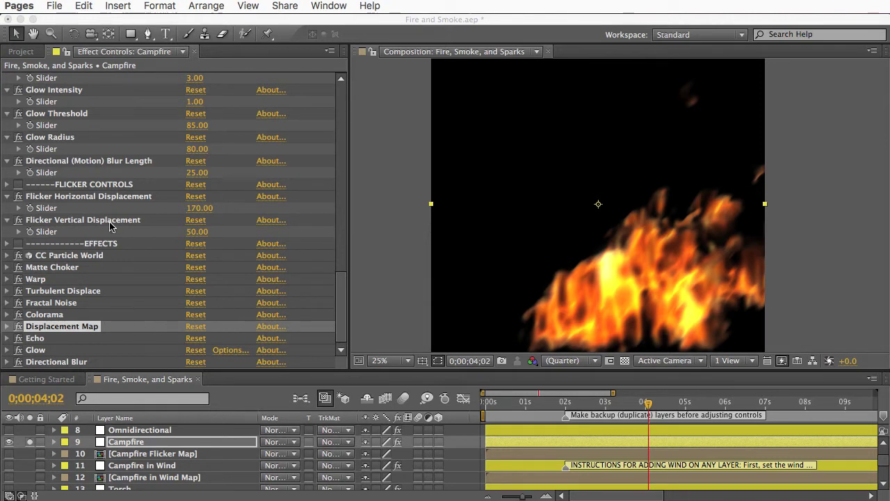
- Examine the FLICKER CONTROLS, the Displacement Map effect, and the map layers for Campfire, Campfire in Wind and Torch
{"action": "left_click", "coordinate": [78, 184]}
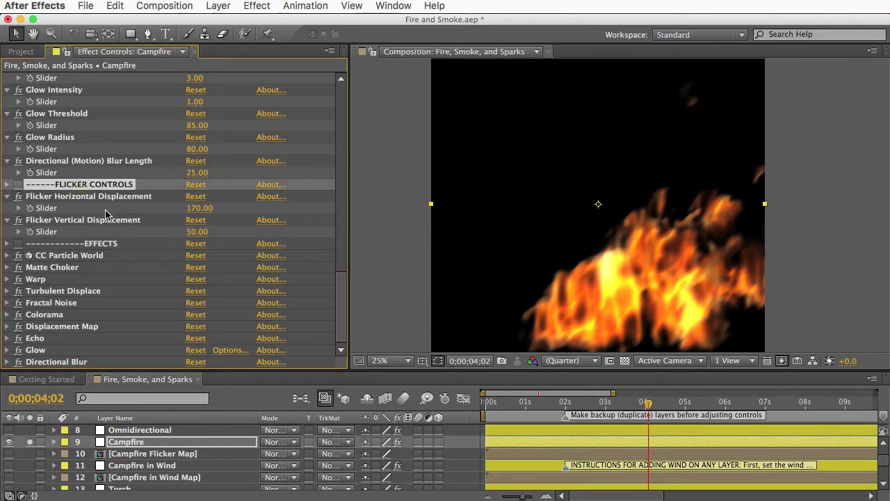
{"action": "left_click", "coordinate": [57, 327]}
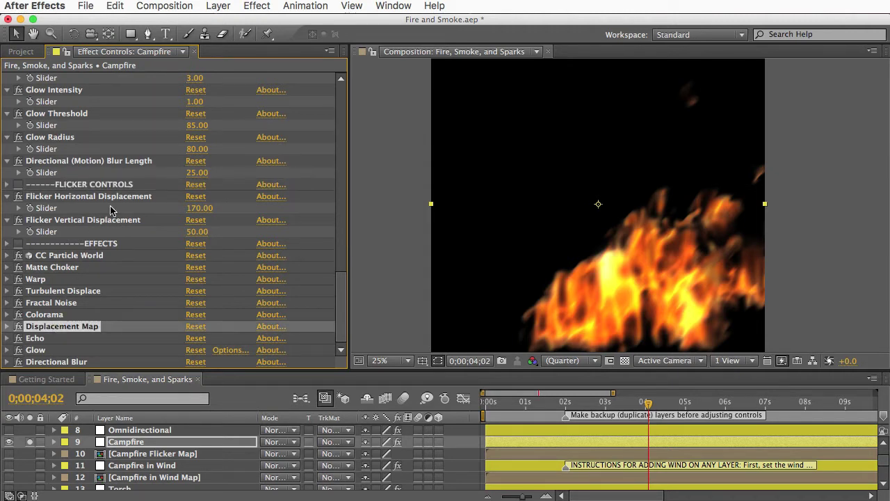
{"action": "left_click", "coordinate": [132, 465]}
{"action": "left_click", "coordinate": [125, 455]}
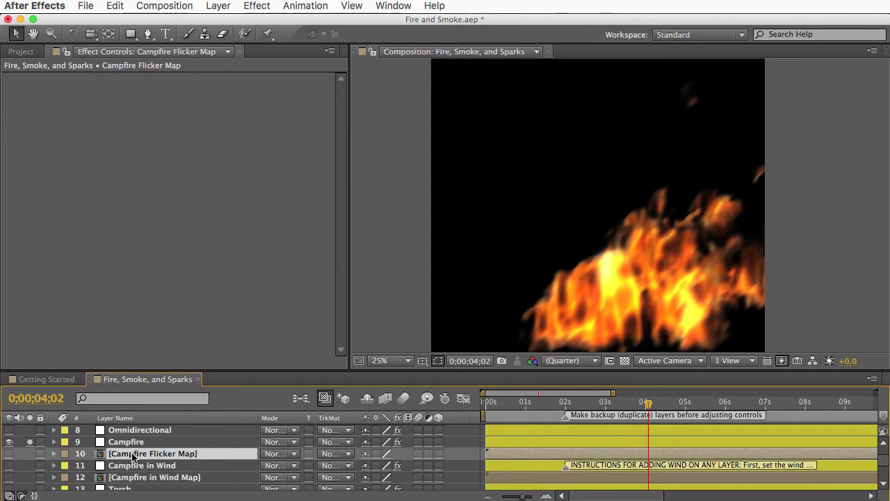
{"action": "scroll", "coordinate": [132, 455], "scroll_direction": "down", "scroll_amount": 1}
{"action": "left_click", "coordinate": [133, 455]}
{"action": "left_click", "coordinate": [140, 467]}
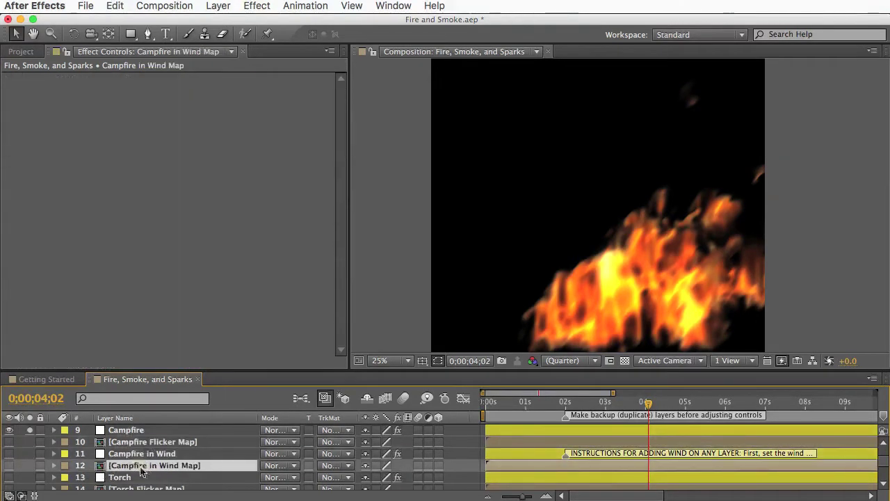
{"action": "scroll", "coordinate": [141, 472], "scroll_direction": "down", "scroll_amount": 1}
{"action": "left_click", "coordinate": [142, 479]}
{"action": "scroll", "coordinate": [138, 445], "scroll_direction": "up", "scroll_amount": 2}
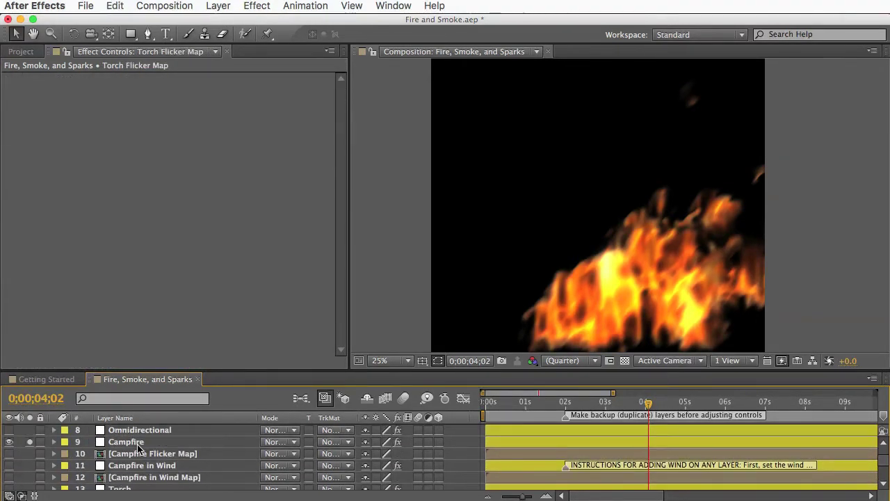
- Examine the Campfire layer's Displacement Map effect and the layers available as its Displacement Map Layer
{"action": "left_click", "coordinate": [130, 443]}
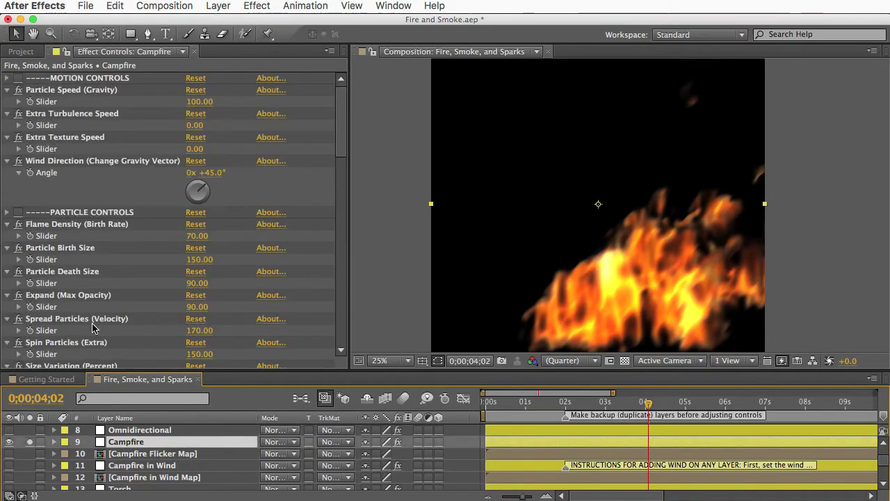
{"action": "scroll", "coordinate": [93, 327], "scroll_direction": "down", "scroll_amount": 10}
{"action": "left_click", "coordinate": [7, 326]}
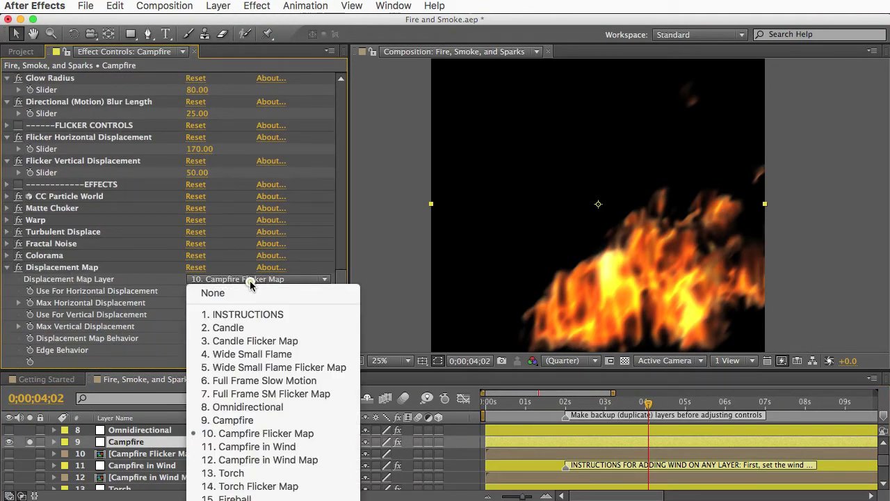
{"action": "left_click", "coordinate": [247, 281]}
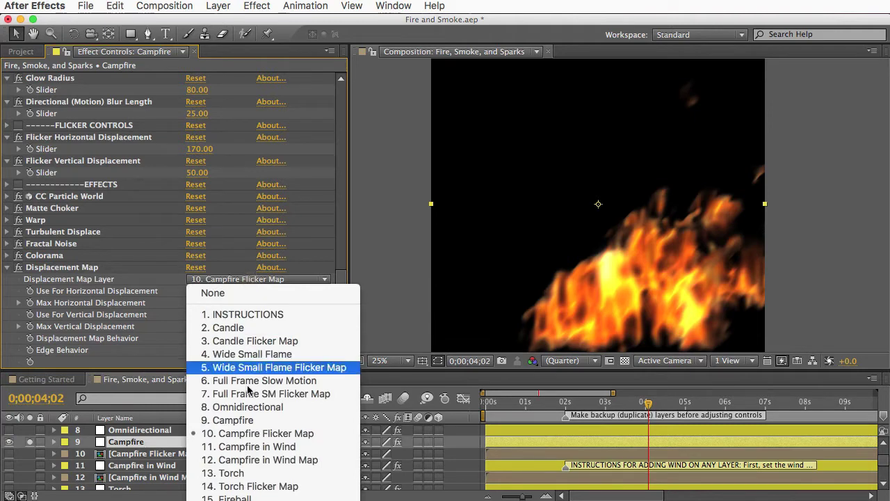
{"action": "left_click", "coordinate": [128, 459]}
- Show and solo the Campfire Flicker Map layer, and preview the motion of its displacement map
{"action": "left_click", "coordinate": [146, 453]}
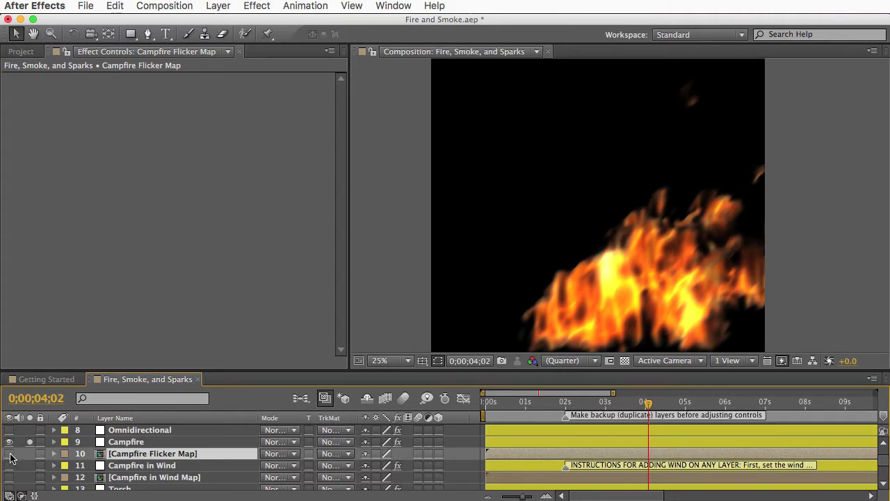
{"action": "left_click", "coordinate": [10, 454]}
{"action": "left_click", "coordinate": [30, 453]}
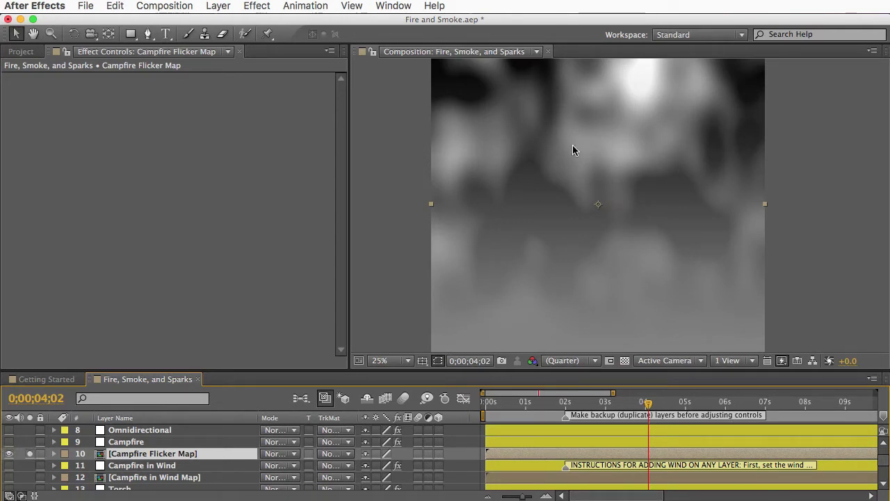
{"action": "left_click", "coordinate": [538, 74]}
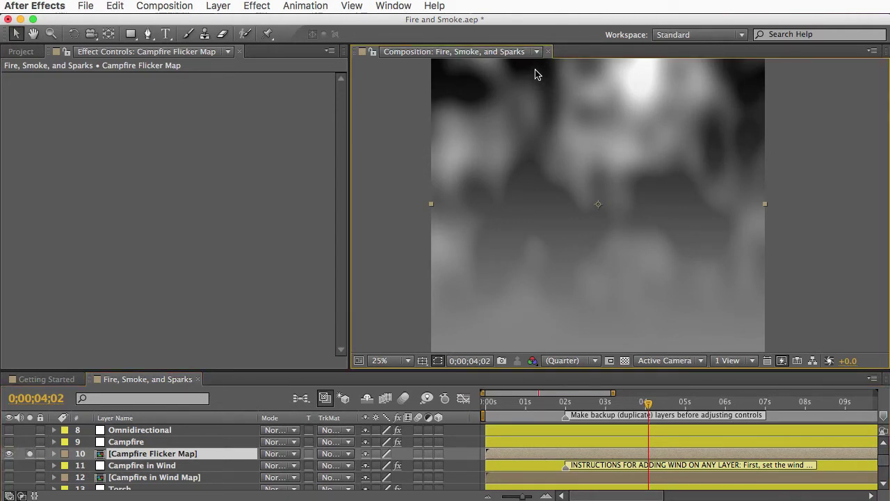
{"action": "left_click", "coordinate": [643, 74]}
{"action": "key", "text": "space"}
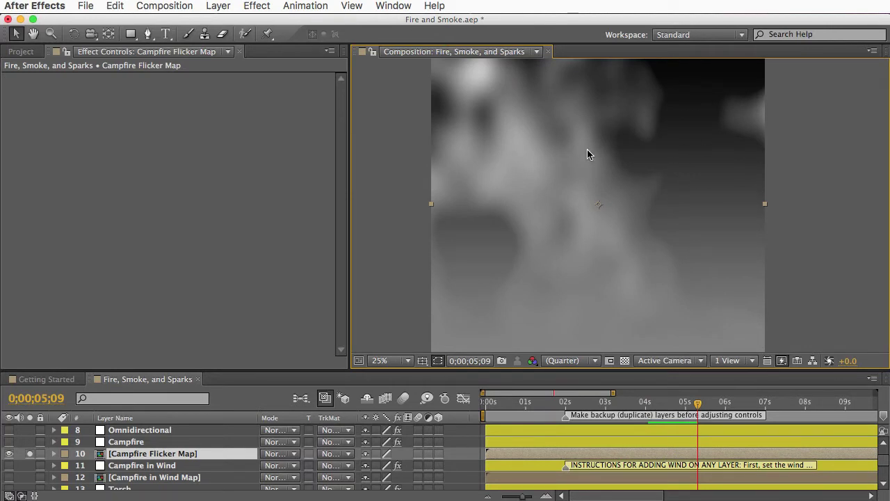
- Inside the Campfire Flicker Map composition, set Displacement Map for Flicker's Travel Direction (For Wind) angle to 45° and preview the motion
{"action": "left_click", "coordinate": [126, 442]}
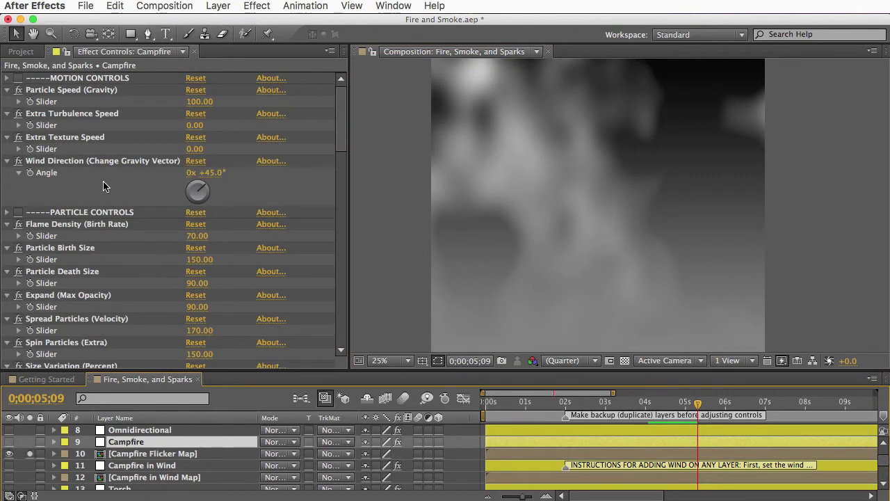
{"action": "left_click", "coordinate": [89, 162]}
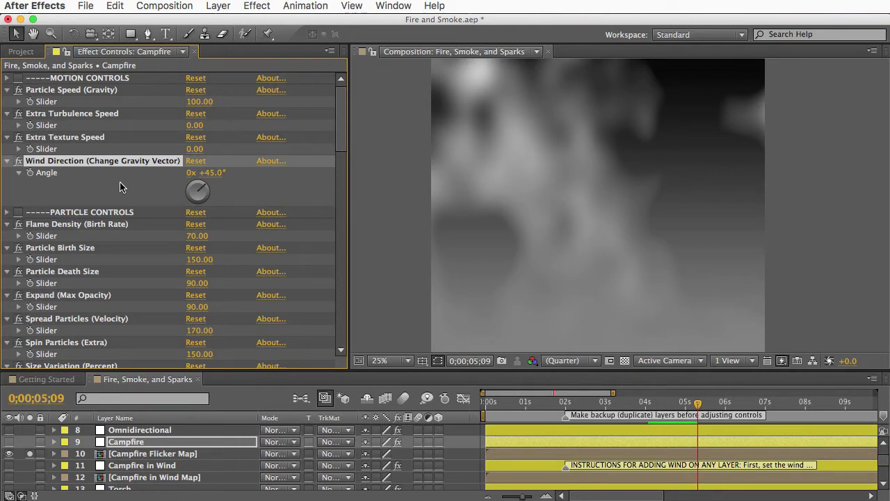
{"action": "left_click", "coordinate": [146, 453]}
{"action": "double_click", "coordinate": [146, 453]}
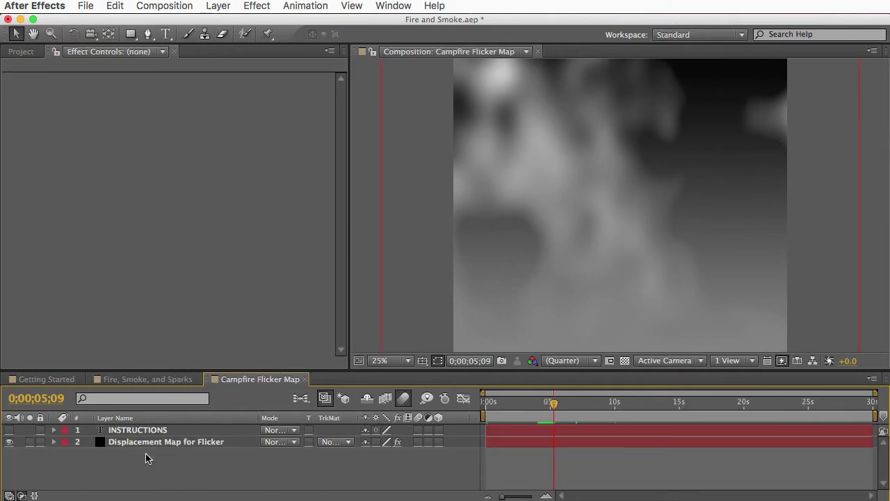
{"action": "left_click", "coordinate": [147, 443]}
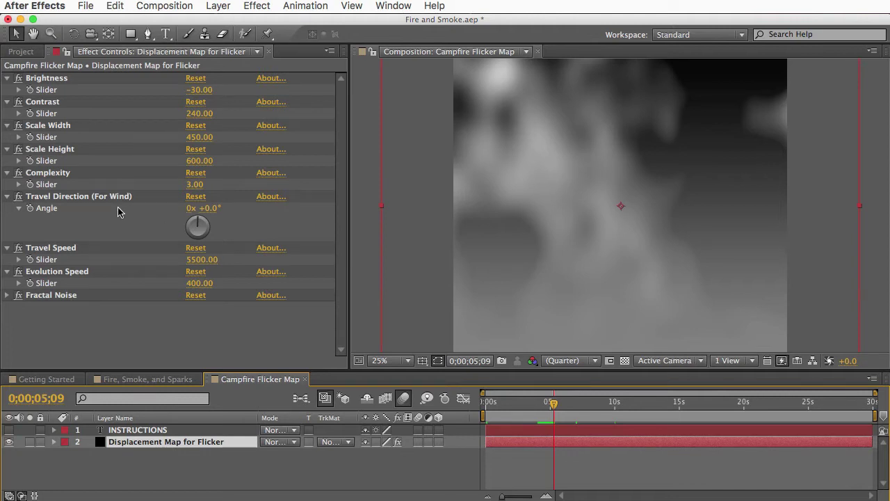
{"action": "left_click", "coordinate": [208, 208]}
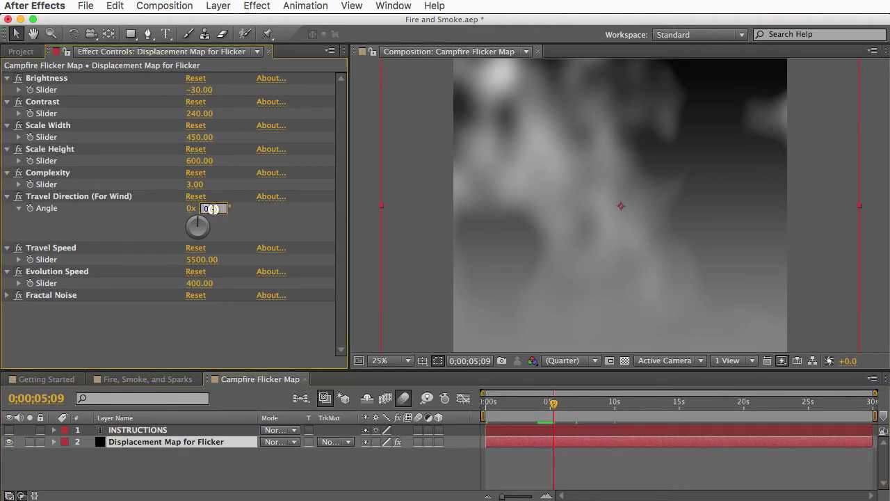
{"action": "type", "text": "45"}
{"action": "key", "text": "Return"}
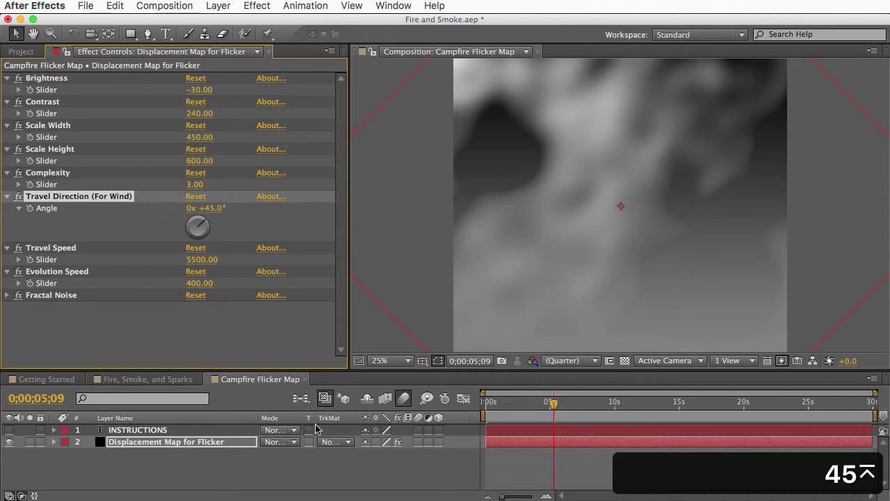
{"action": "key", "text": "space"}
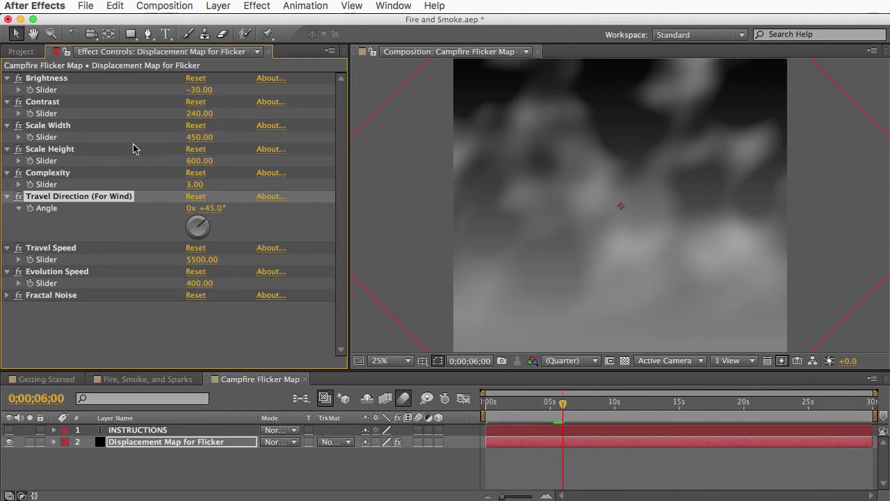
- Examine the Gradient Overlay layer style of Displacement Map for Flicker, including its Opacity, and close the Campfire Flicker Map composition
{"action": "left_click", "coordinate": [148, 442]}
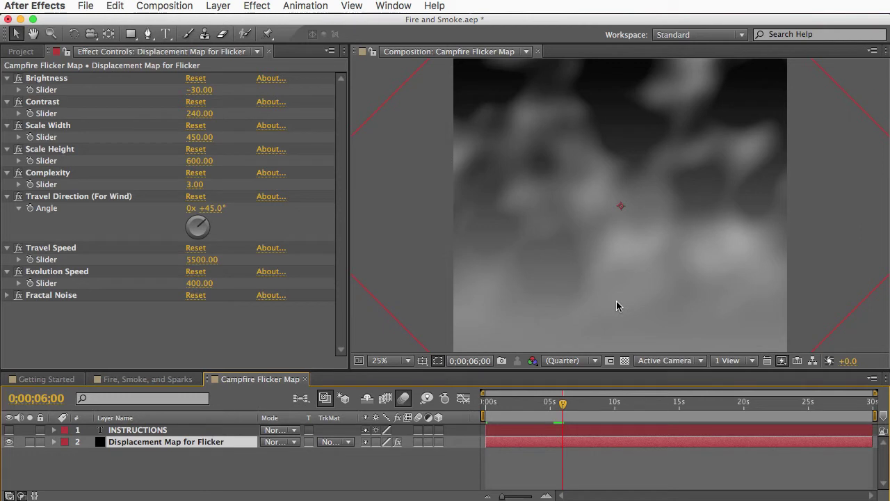
{"action": "left_click", "coordinate": [53, 442]}
{"action": "left_click", "coordinate": [88, 479]}
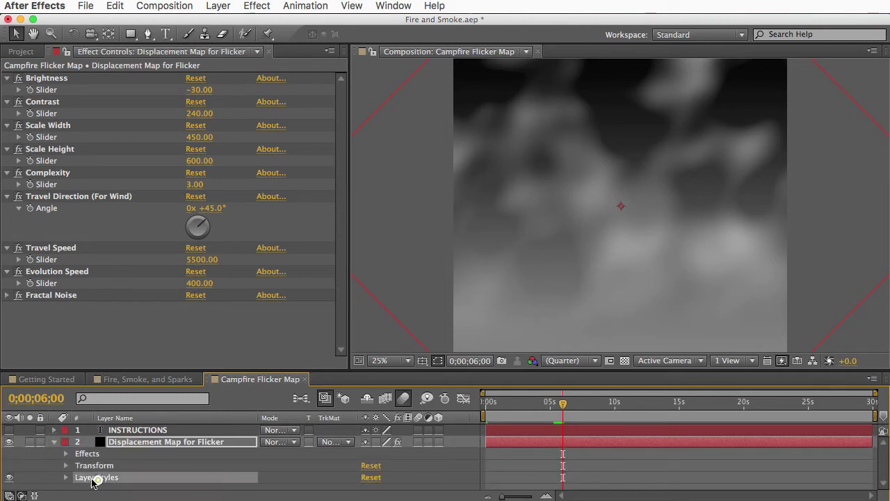
{"action": "left_click", "coordinate": [65, 476]}
{"action": "left_click", "coordinate": [102, 486]}
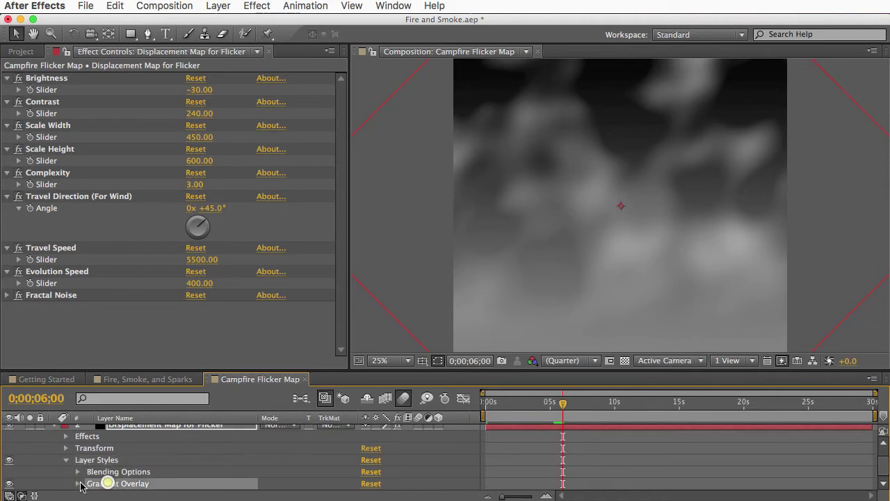
{"action": "left_click", "coordinate": [77, 484]}
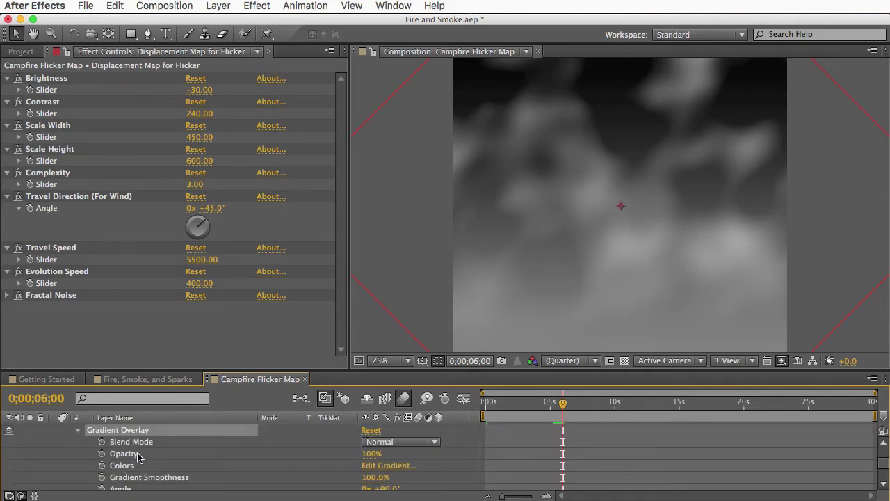
{"action": "left_click_drag", "start_coordinate": [368, 453], "coordinate": [423, 455]}
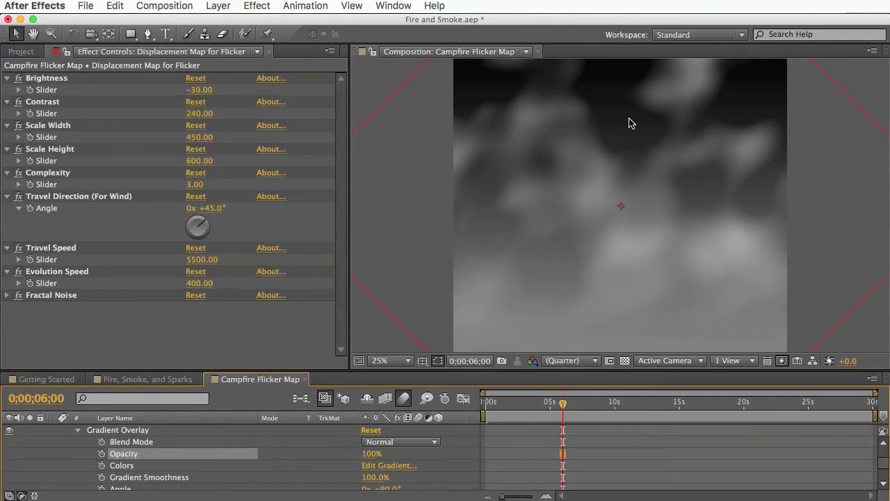
{"action": "left_click", "coordinate": [304, 379]}
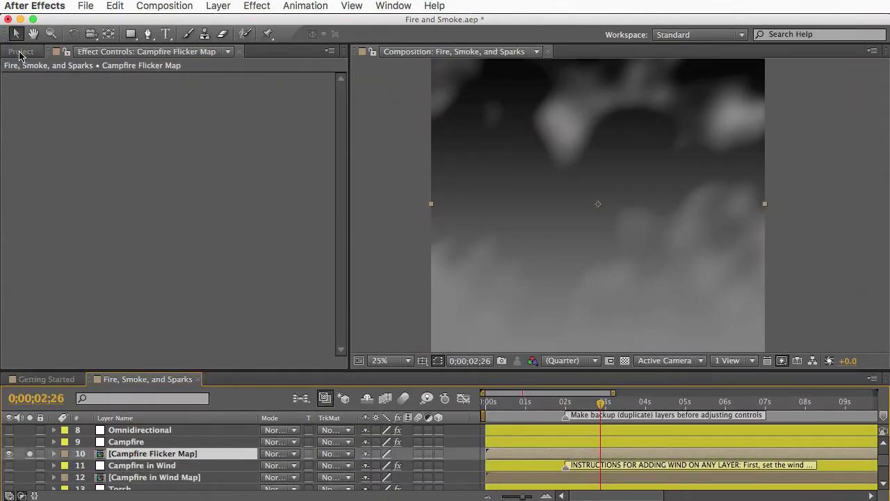
- Examine the compositions stored in the project's Flicker Maps folder
{"action": "left_click", "coordinate": [21, 51]}
{"action": "left_click", "coordinate": [32, 174]}
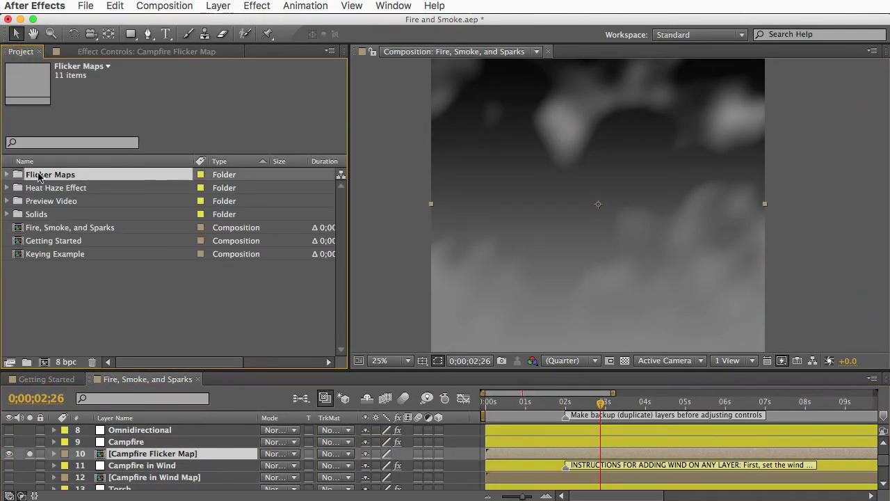
{"action": "left_click", "coordinate": [7, 174]}
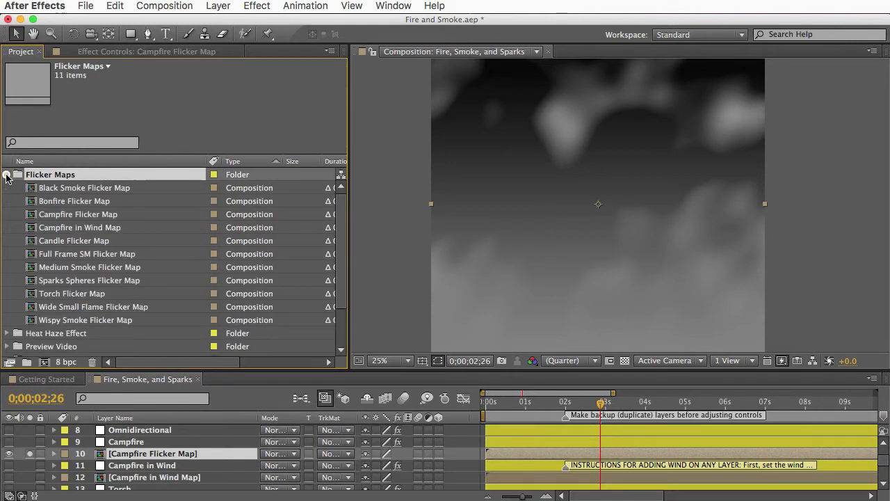
{"action": "left_click", "coordinate": [7, 175]}
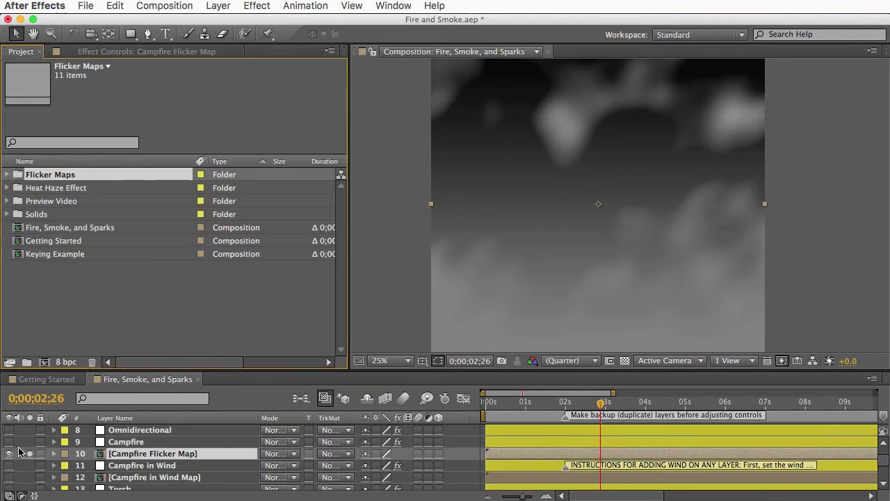
- Show and solo the Campfire layer, hide Campfire Flicker Map, and select both layers together
{"action": "left_click", "coordinate": [9, 442]}
{"action": "left_click", "coordinate": [29, 441]}
{"action": "left_click", "coordinate": [8, 452]}
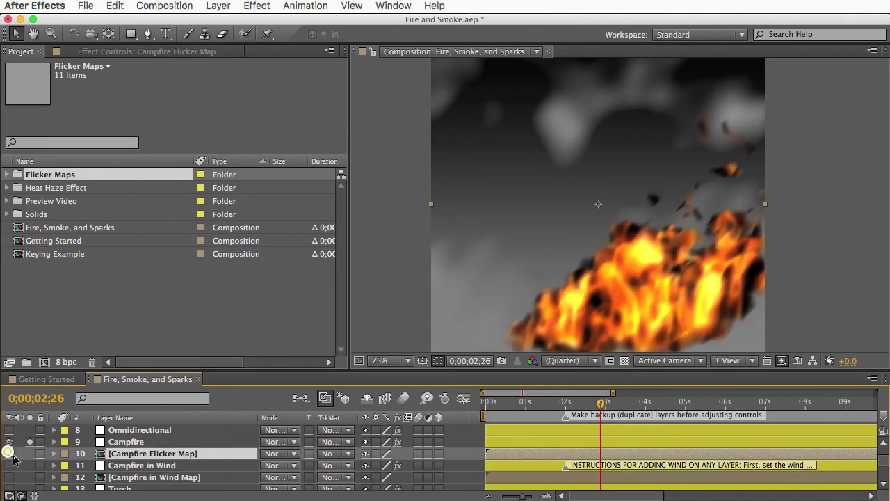
{"action": "left_click", "coordinate": [147, 442]}
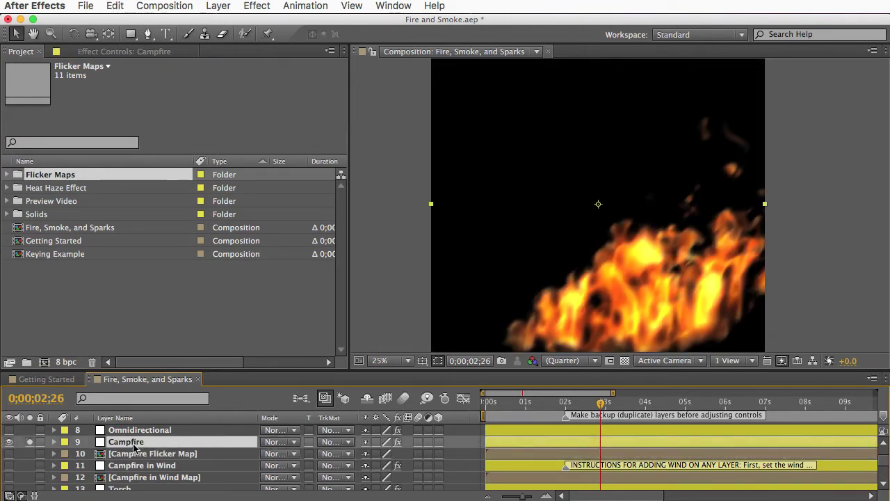
{"action": "left_click", "coordinate": [136, 454], "text": "shift"}
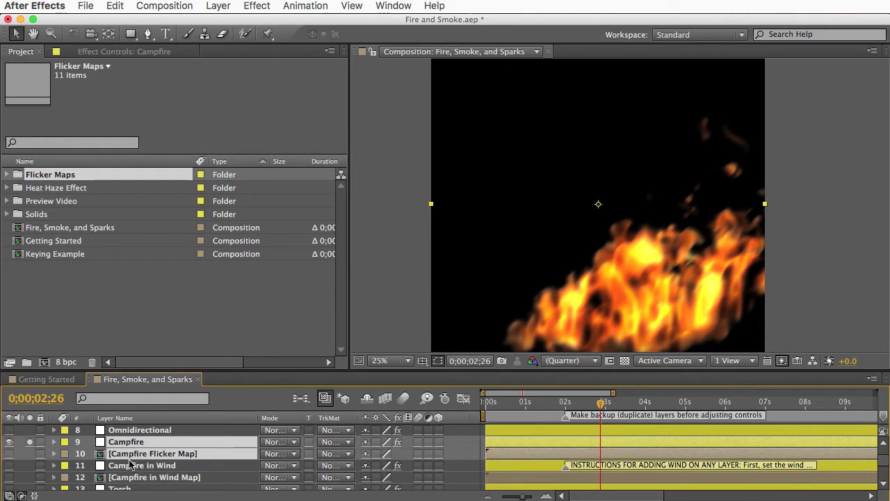
- Turn on the Torch layer's visibility and copy it together with its Torch Flicker Map layer
{"action": "scroll", "coordinate": [130, 462], "scroll_direction": "down", "scroll_amount": 3}
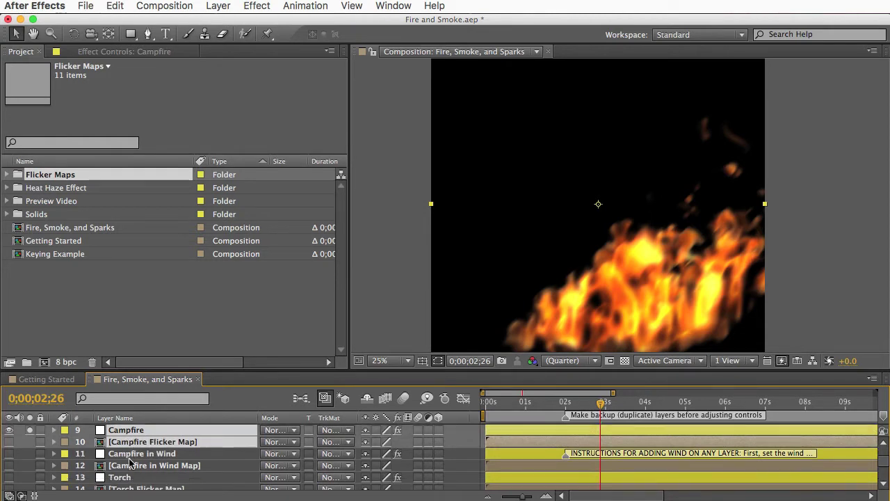
{"action": "left_click", "coordinate": [122, 458]}
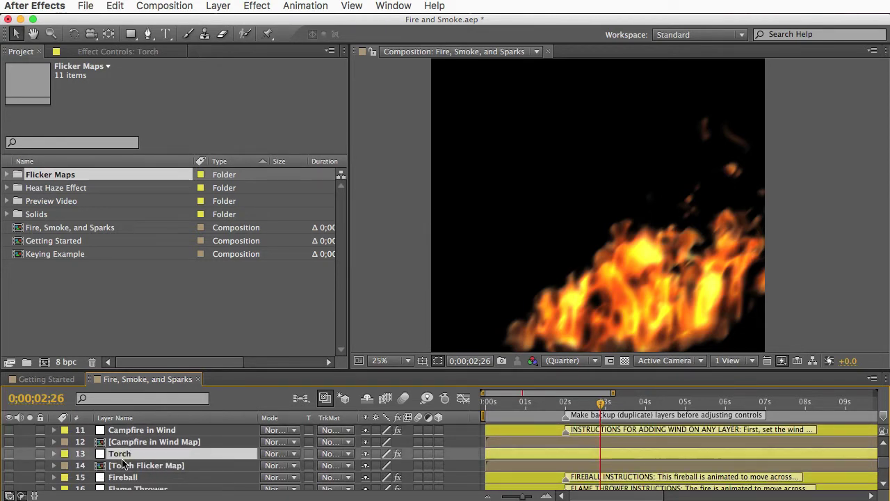
{"action": "left_click", "coordinate": [10, 453]}
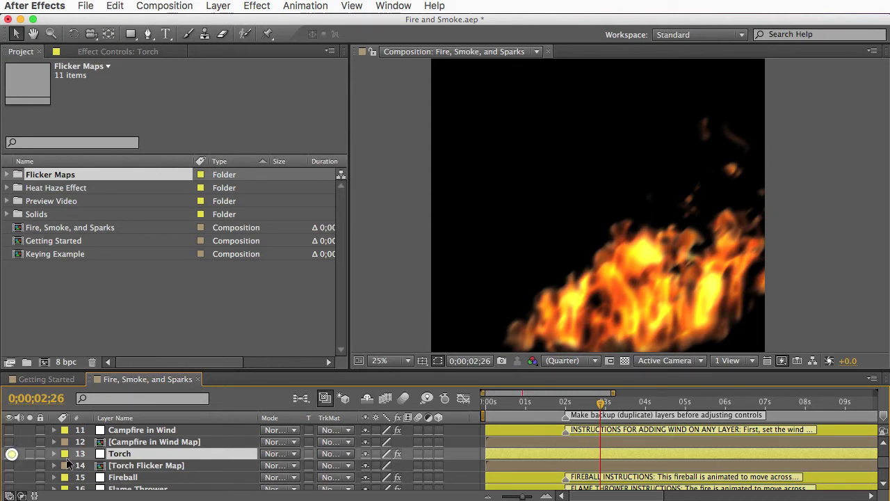
{"action": "left_click", "coordinate": [132, 466], "text": "super"}
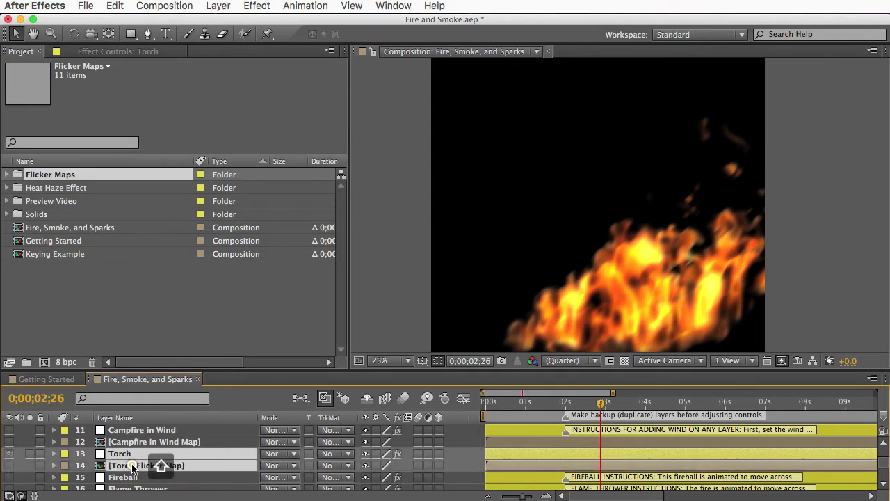
{"action": "key", "text": "super+c"}
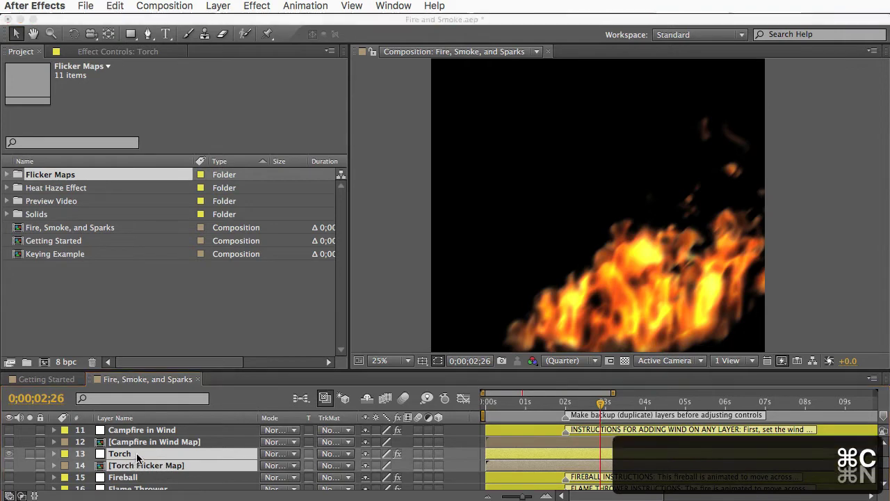
- Paste the copied torch layers into a new HDTV 1080 29.97 composition and view the flame at 0;00;11;27
{"action": "key", "text": "super+n"}
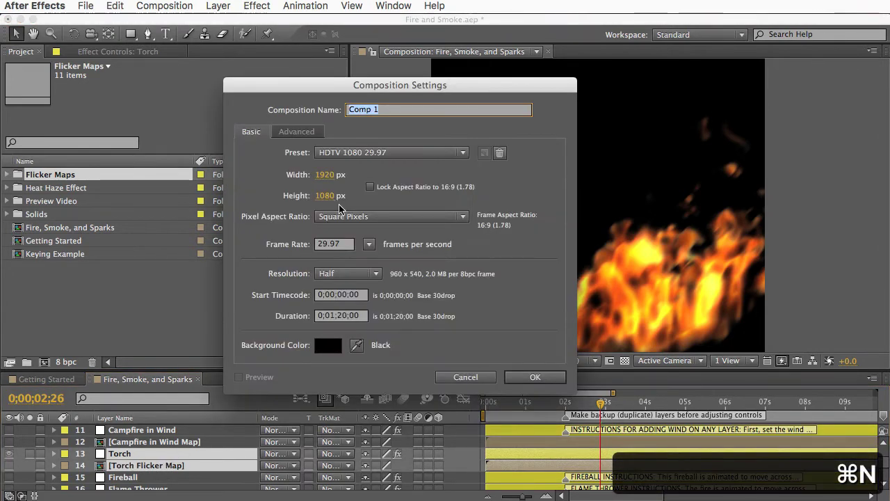
{"action": "left_click", "coordinate": [536, 377]}
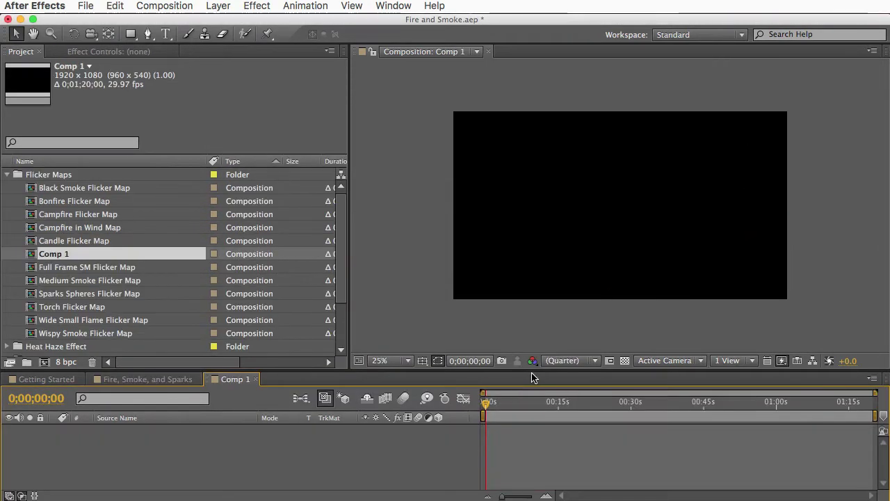
{"action": "key", "text": "super+v"}
{"action": "left_click", "coordinate": [543, 410]}
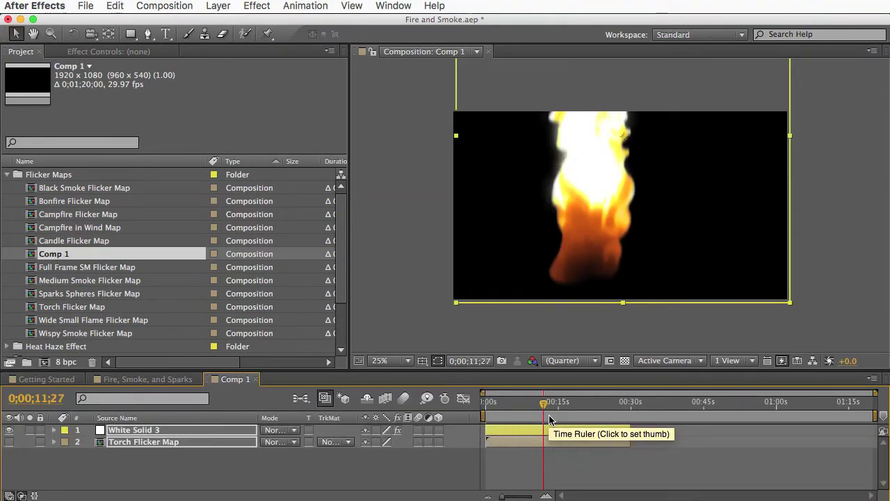
{"action": "left_click", "coordinate": [185, 453]}
{"action": "left_click", "coordinate": [150, 441]}
{"action": "left_click", "coordinate": [146, 457]}
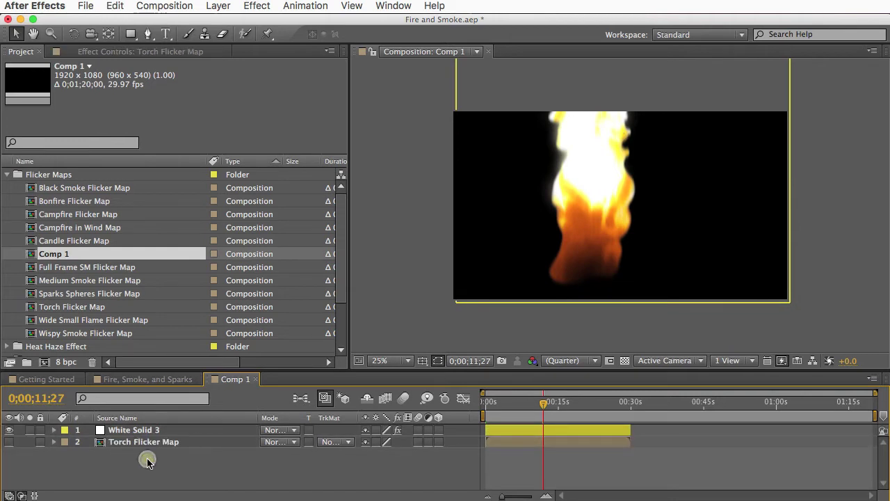
- Show layer names in the Comp 1 timeline and set the Torch layer's Displacement Map layer to 2. Torch Flicker Map
{"action": "left_click", "coordinate": [128, 431]}
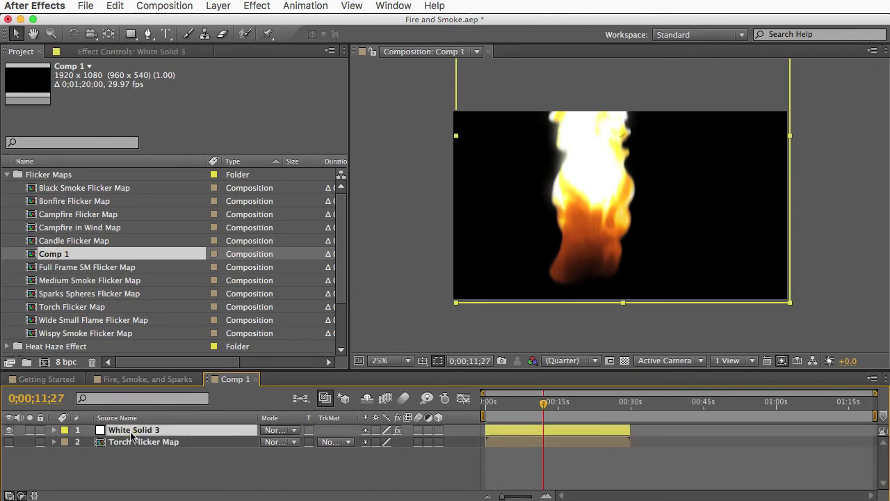
{"action": "left_click", "coordinate": [122, 417]}
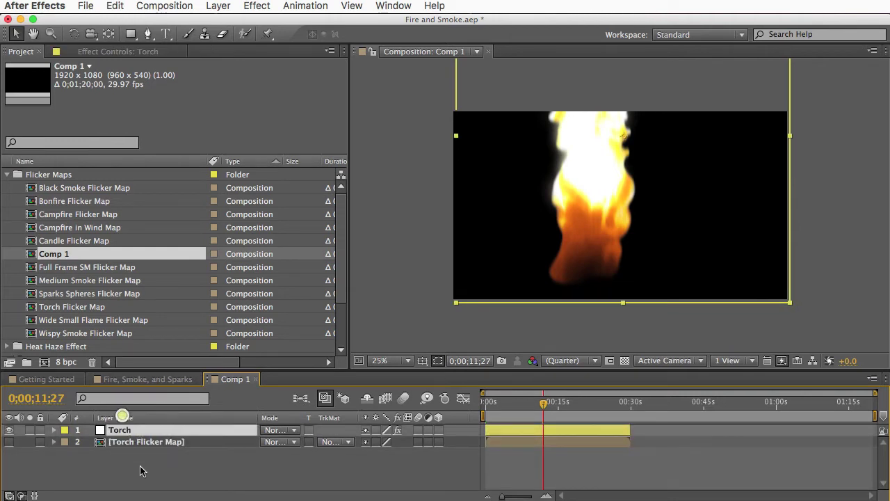
{"action": "left_click", "coordinate": [135, 52]}
{"action": "left_click_drag", "start_coordinate": [341, 109], "coordinate": [346, 367]}
{"action": "scroll", "coordinate": [98, 312], "scroll_direction": "up", "scroll_amount": 8}
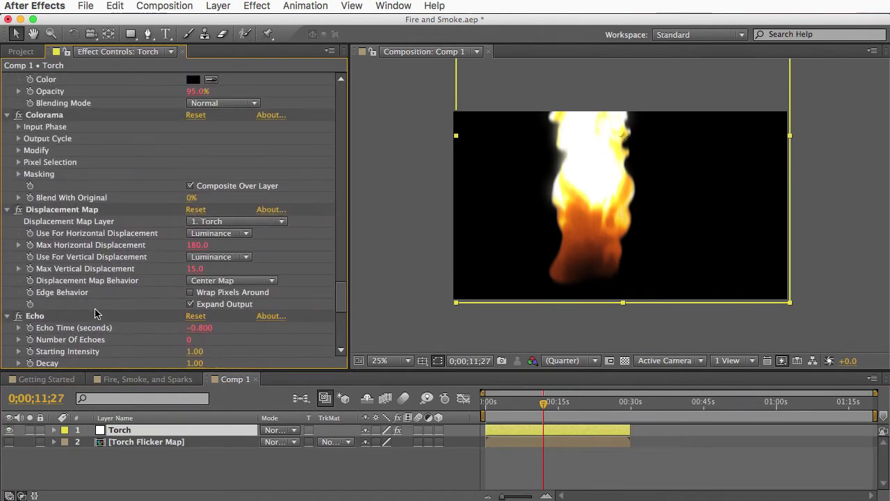
{"action": "scroll", "coordinate": [95, 306], "scroll_direction": "up", "scroll_amount": 2}
{"action": "left_click", "coordinate": [61, 265]}
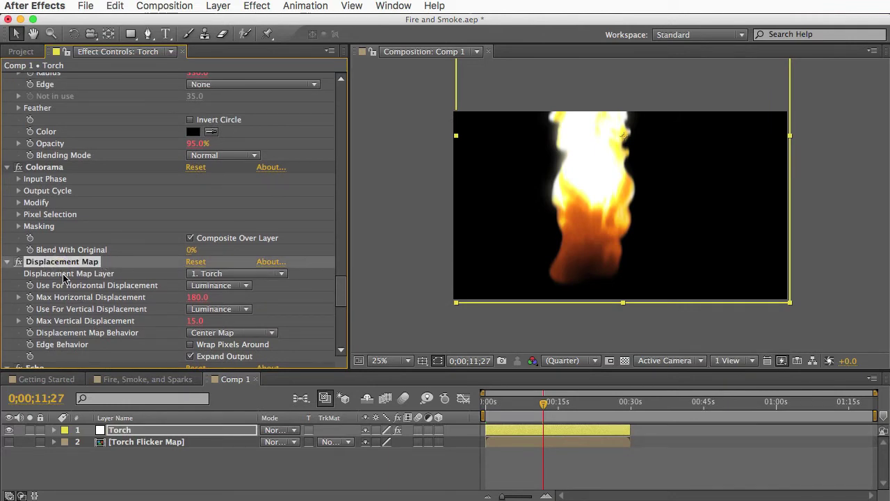
{"action": "left_click", "coordinate": [239, 278]}
{"action": "left_click", "coordinate": [243, 322]}
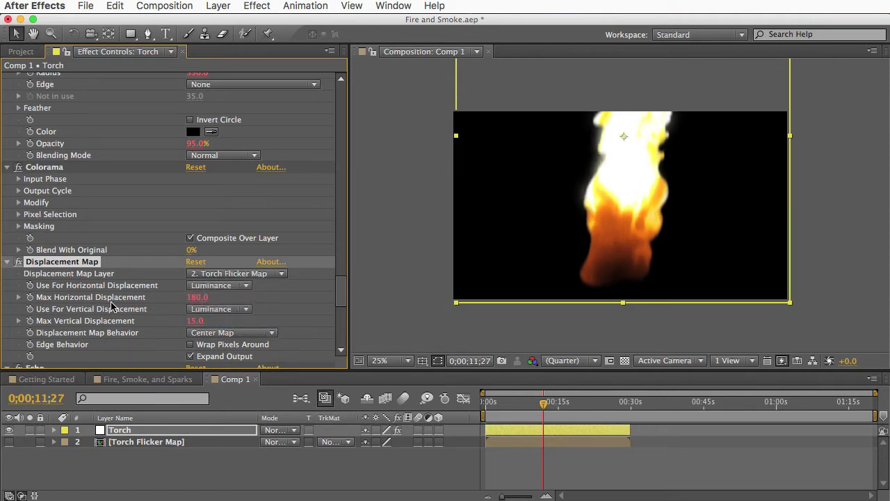
- Close the Comp 1 timeline and select the Campfire layer in the Fire, Smoke, and Sparks composition
{"action": "left_click", "coordinate": [255, 379]}
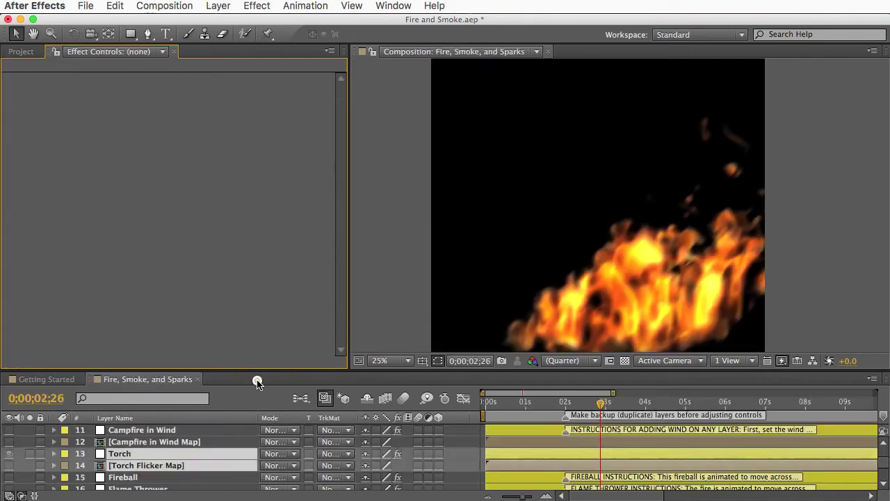
{"action": "scroll", "coordinate": [148, 455], "scroll_direction": "up", "scroll_amount": 5}
{"action": "left_click", "coordinate": [146, 455]}
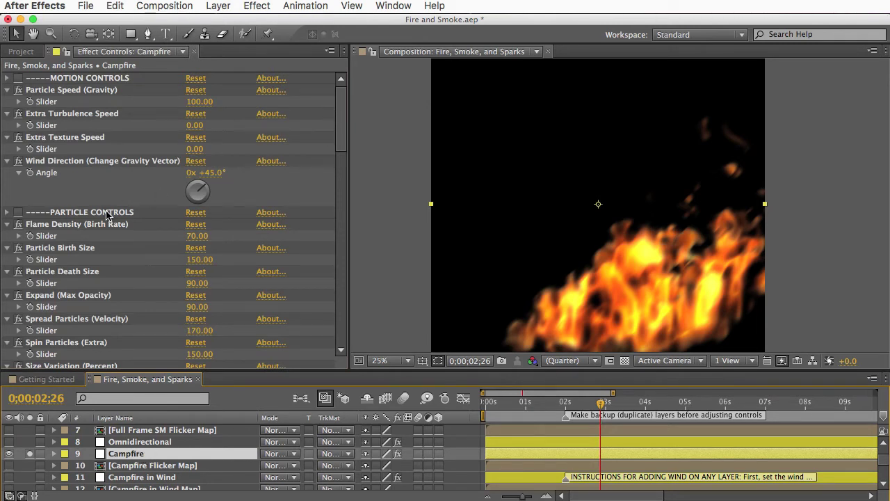
- Examine the Campfire layer's particle, turbulence and texture controls, including Height Wiggle, Number of Echoes and Echo Delay
{"action": "left_click", "coordinate": [80, 213]}
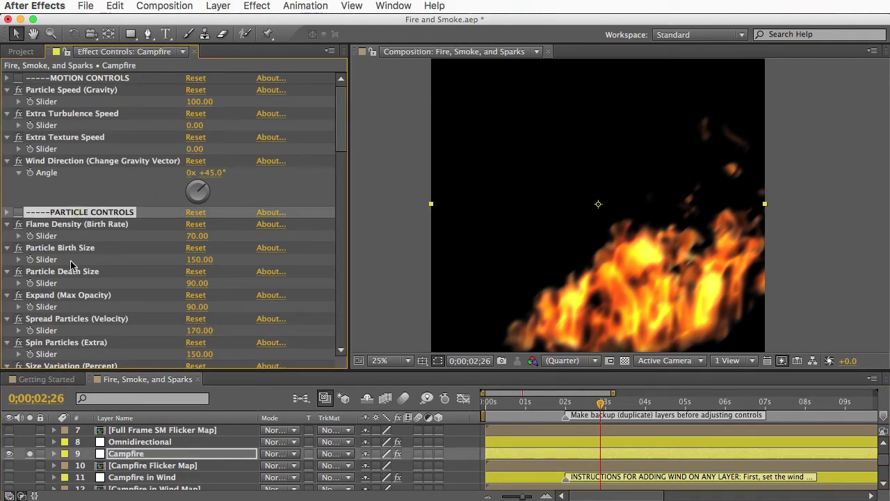
{"action": "scroll", "coordinate": [71, 305], "scroll_direction": "down", "scroll_amount": 5}
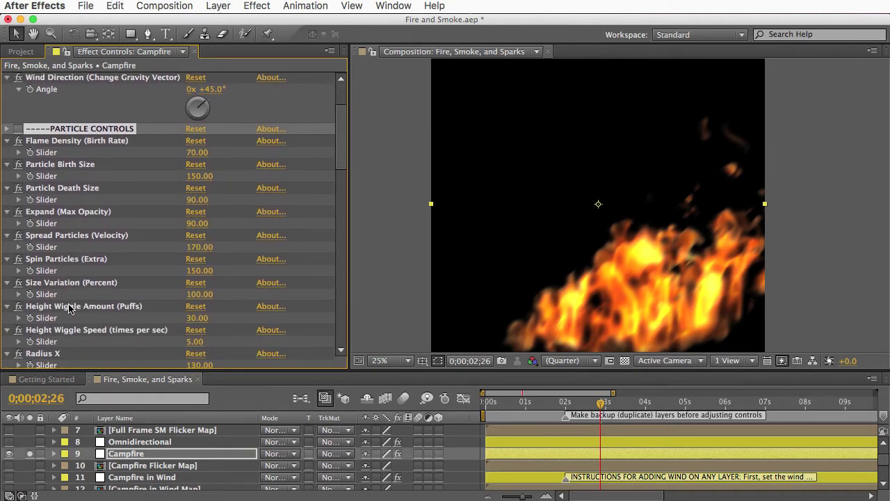
{"action": "left_click", "coordinate": [73, 306]}
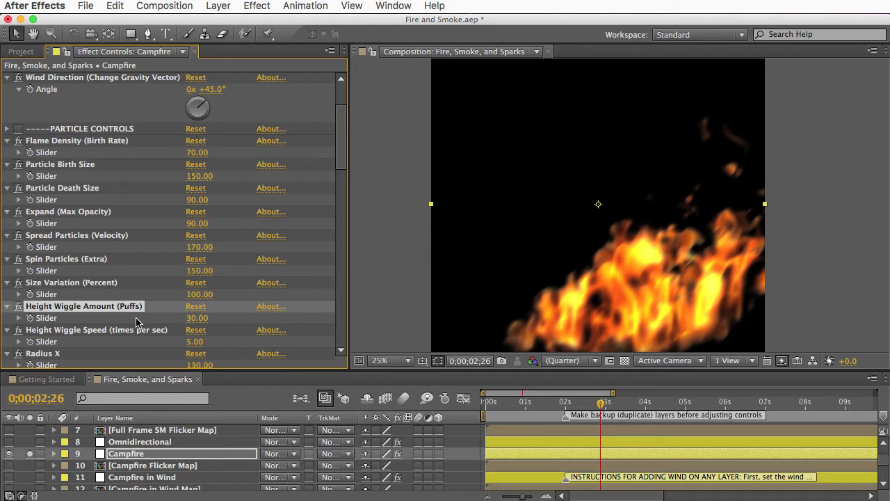
{"action": "left_click", "coordinate": [78, 331]}
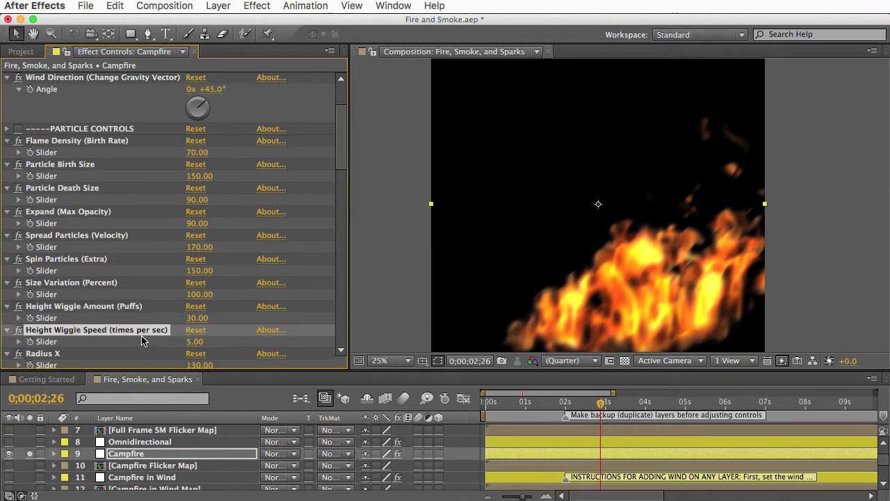
{"action": "scroll", "coordinate": [129, 334], "scroll_direction": "down", "scroll_amount": 6}
{"action": "scroll", "coordinate": [128, 333], "scroll_direction": "down", "scroll_amount": 7}
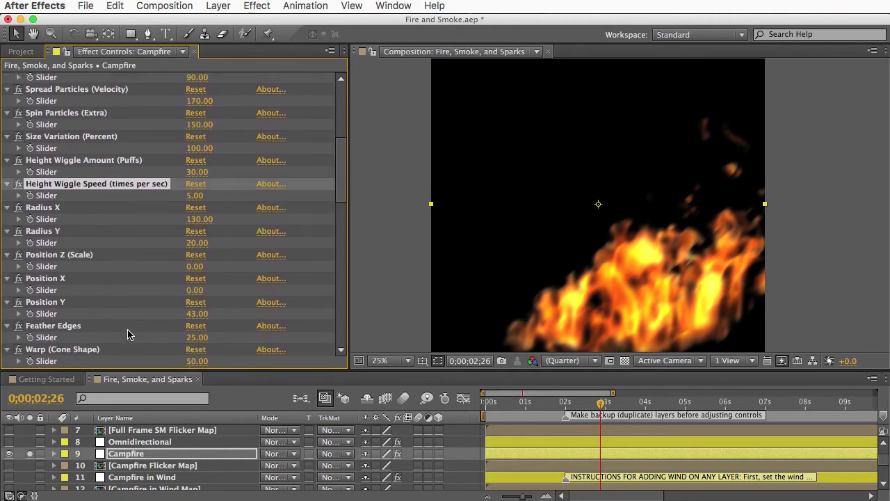
{"action": "left_click", "coordinate": [96, 323]}
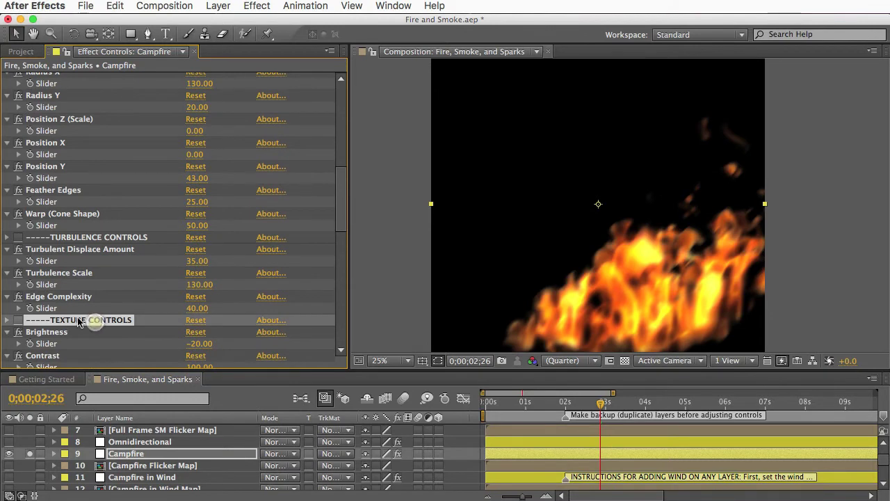
{"action": "scroll", "coordinate": [91, 325], "scroll_direction": "down", "scroll_amount": 9}
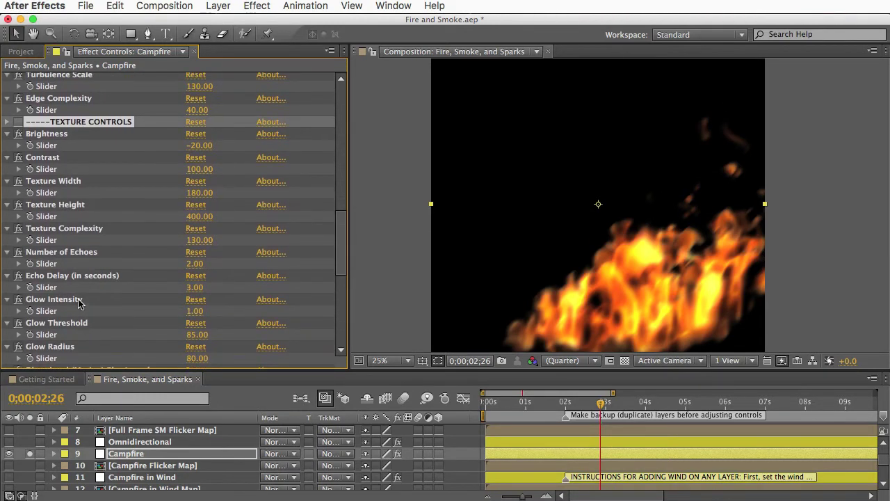
{"action": "left_click", "coordinate": [63, 254]}
{"action": "left_click", "coordinate": [87, 278]}
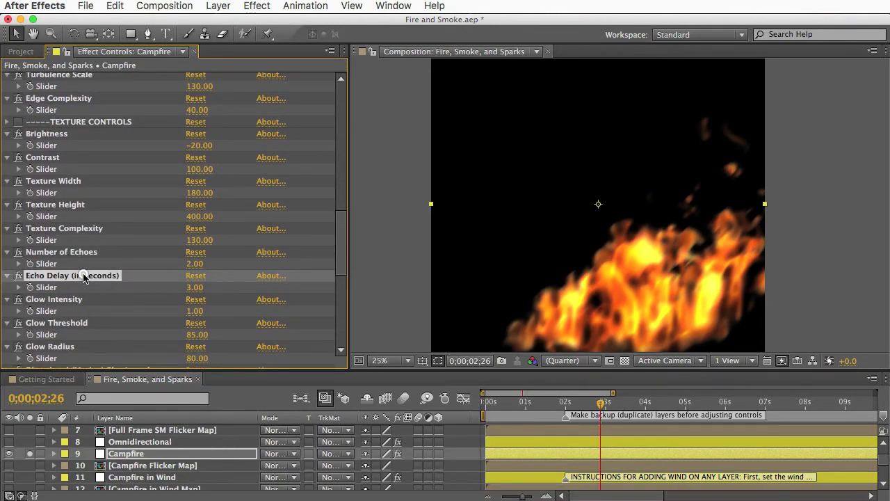
{"action": "scroll", "coordinate": [63, 291], "scroll_direction": "down", "scroll_amount": 10}
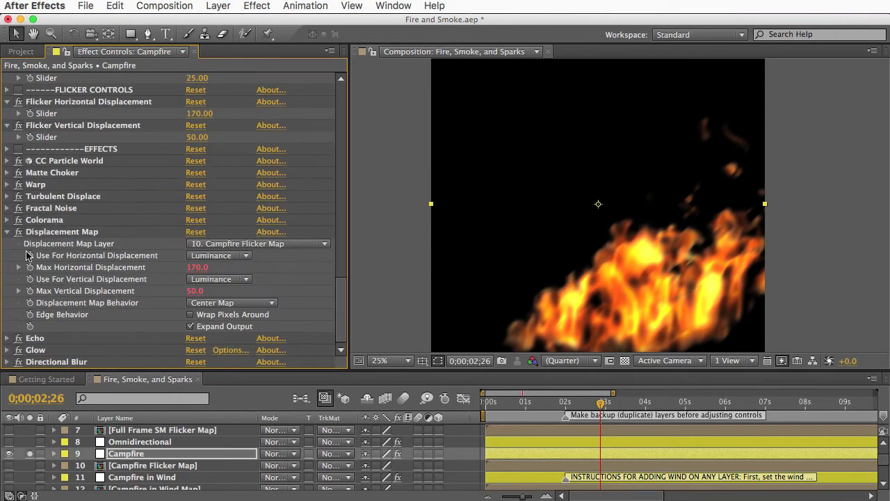
- Collapse the Campfire layer's Displacement Map effect and locate the Echo effect and its Echo Delay control
{"action": "left_click", "coordinate": [7, 232]}
{"action": "left_click", "coordinate": [40, 339]}
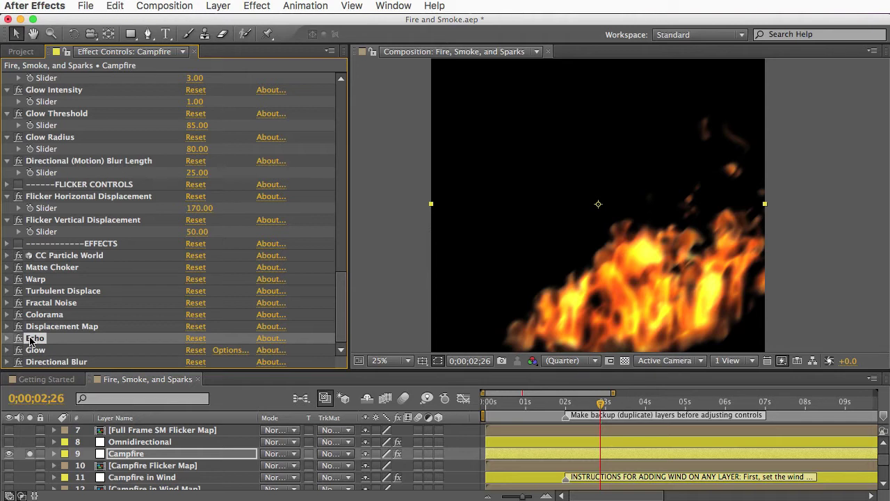
{"action": "scroll", "coordinate": [60, 278], "scroll_direction": "up", "scroll_amount": 5}
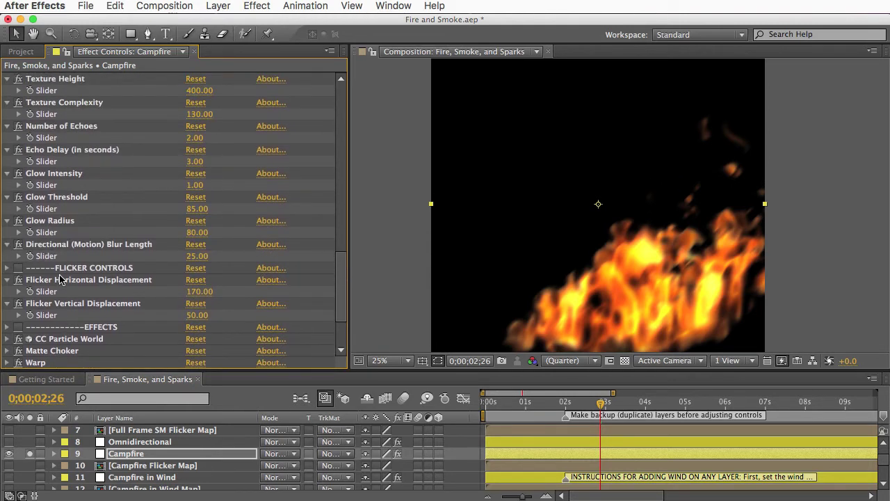
{"action": "left_click", "coordinate": [63, 149]}
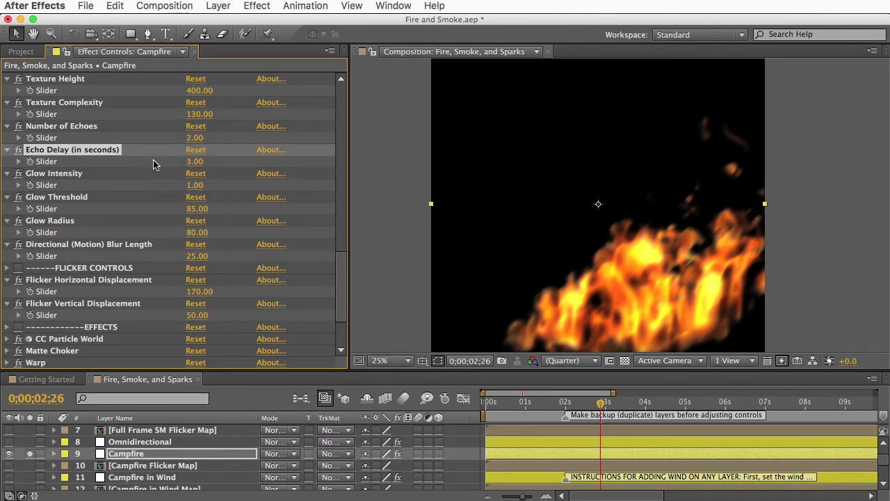
- Return to time 0;00;00;00, set the Campfire layer's Echo Delay to -3, and preview the flames
{"action": "left_click_drag", "start_coordinate": [602, 403], "coordinate": [481, 408]}
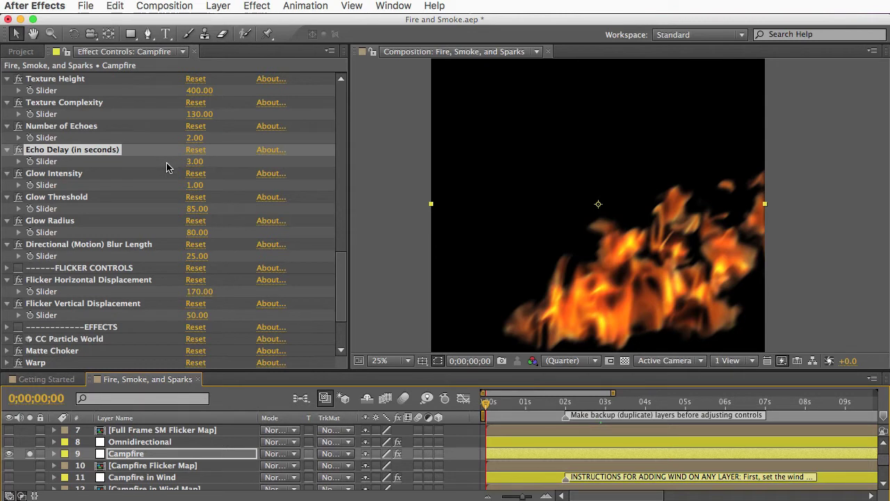
{"action": "left_click", "coordinate": [195, 162]}
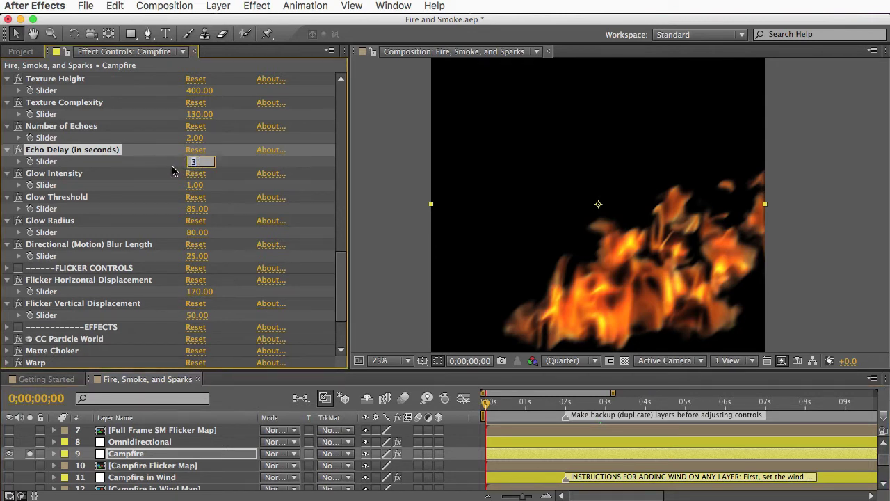
{"action": "type", "text": "-3"}
{"action": "key", "text": "Return"}
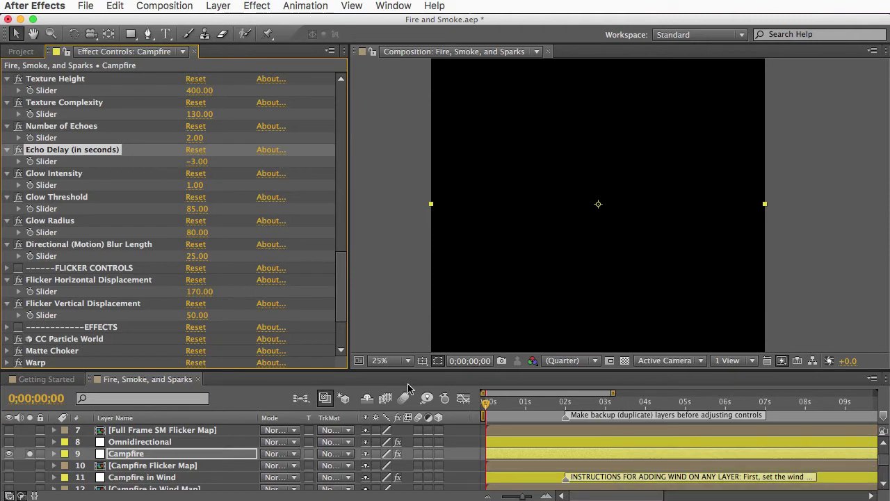
{"action": "key", "text": "space"}
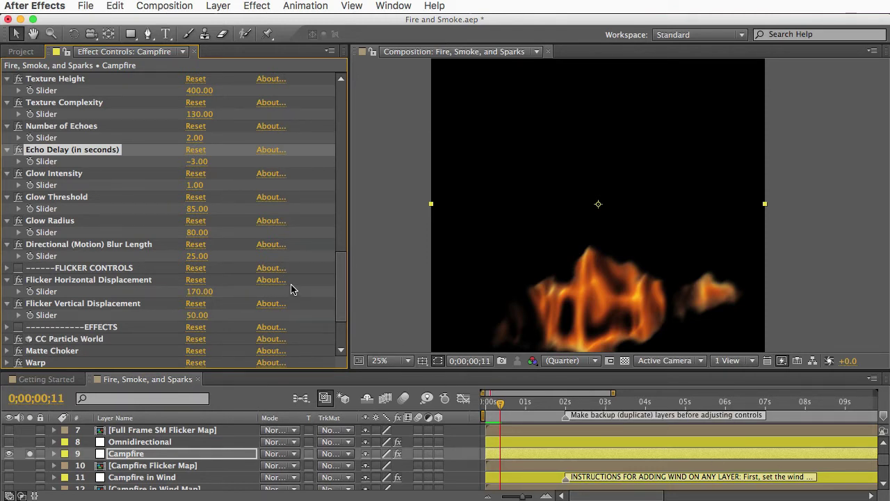
- Examine the Campfire layer's Particle Speed, Extra Turbulence Speed and Extra Texture Speed controls
{"action": "left_click_drag", "start_coordinate": [338, 298], "coordinate": [328, 90]}
{"action": "left_click", "coordinate": [84, 89]}
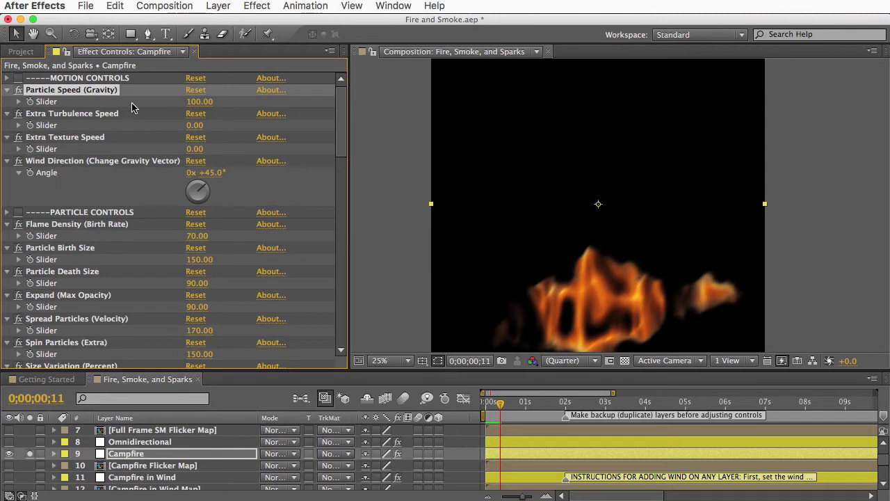
{"action": "left_click", "coordinate": [54, 115]}
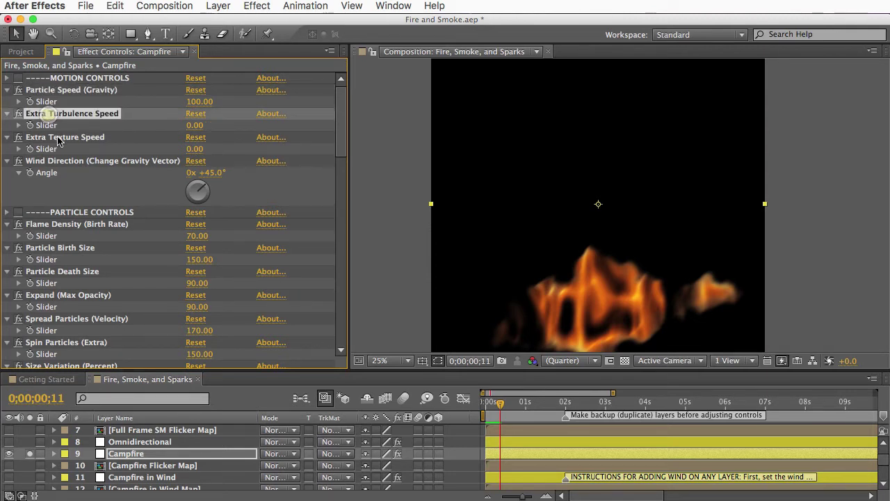
{"action": "left_click", "coordinate": [59, 138]}
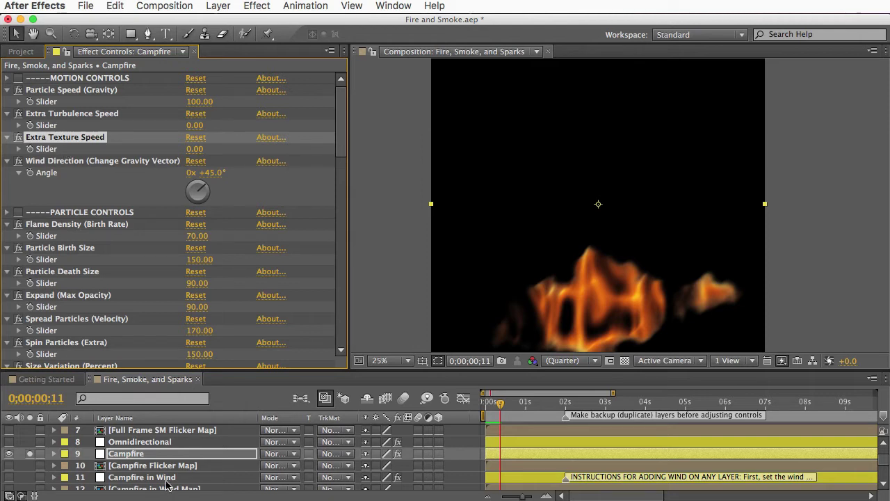
- Pre-compose the Campfire and Campfire Flicker Map layers as Pre-comp 1, moving all attributes into the new composition
{"action": "left_click", "coordinate": [141, 455]}
{"action": "left_click", "coordinate": [141, 467], "text": "shift"}
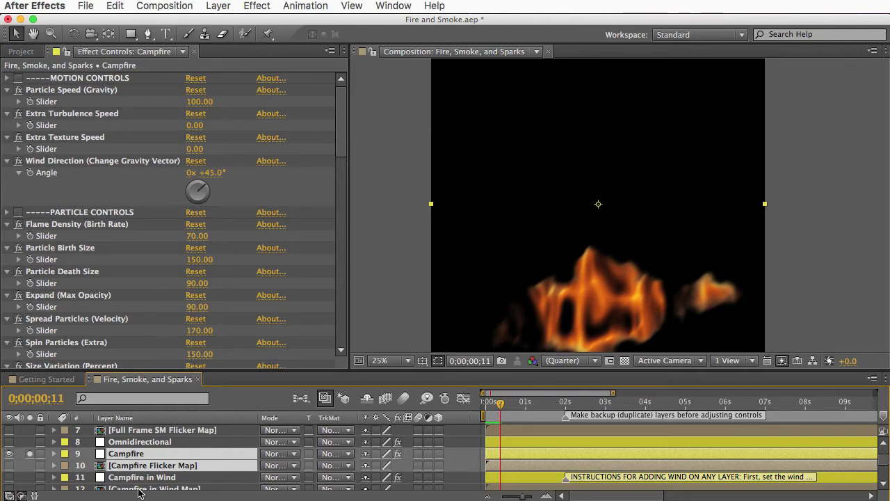
{"action": "left_click", "coordinate": [217, 5]}
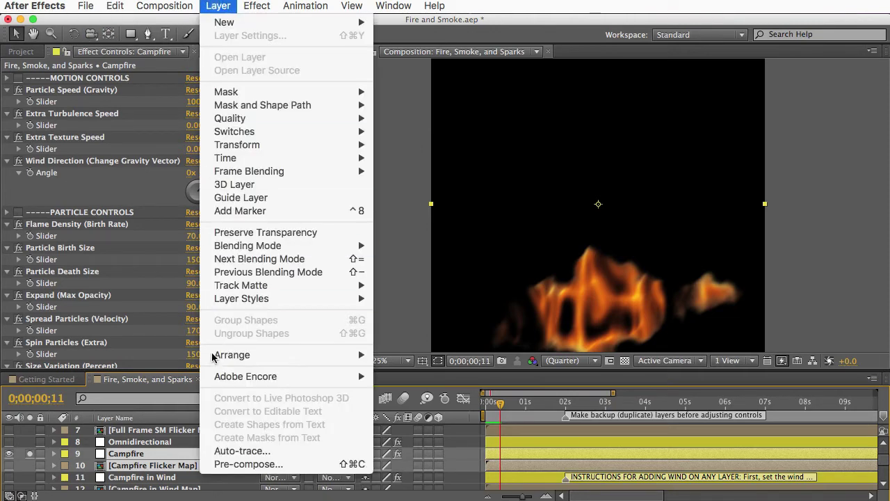
{"action": "left_click", "coordinate": [237, 464]}
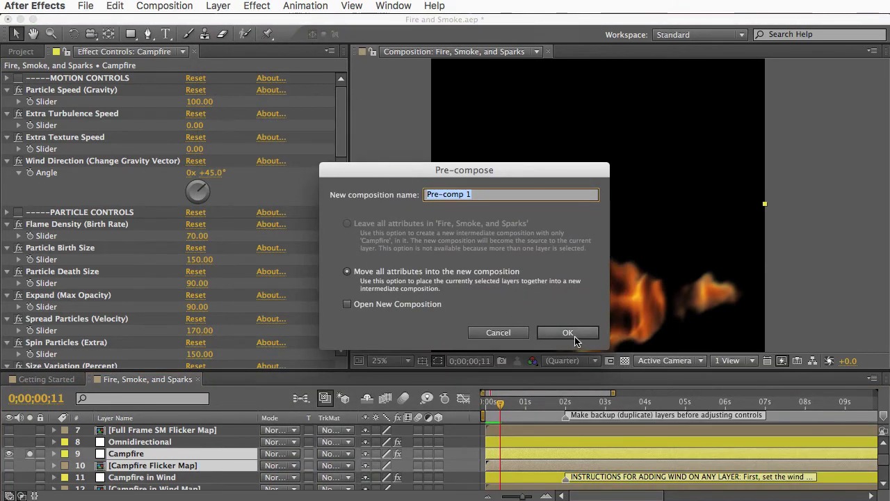
{"action": "left_click", "coordinate": [573, 335]}
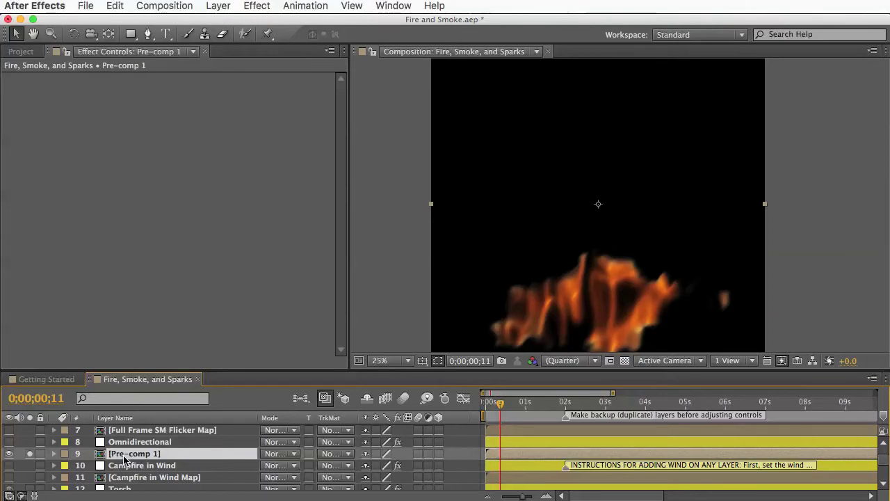
- View the time remapping, reverse, stretch and freeze options available for the pre-composed campfire layer
{"action": "left_click", "coordinate": [209, 5]}
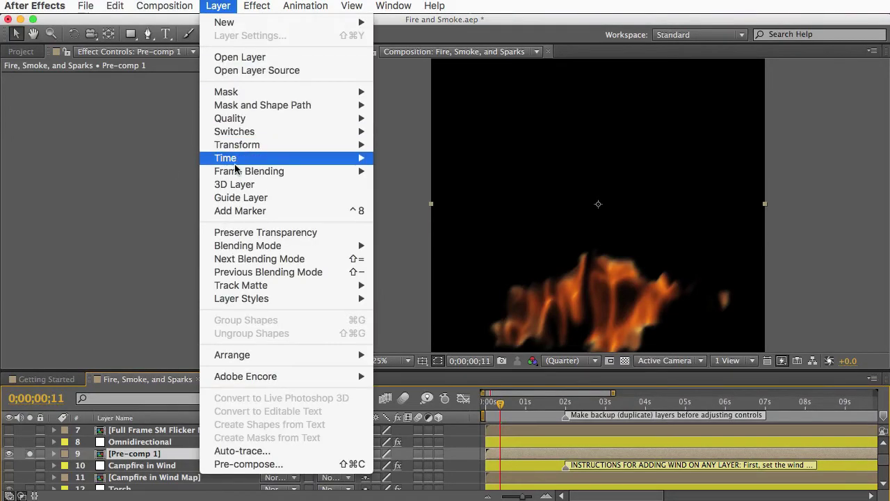
{"action": "mouse_move", "coordinate": [254, 162]}
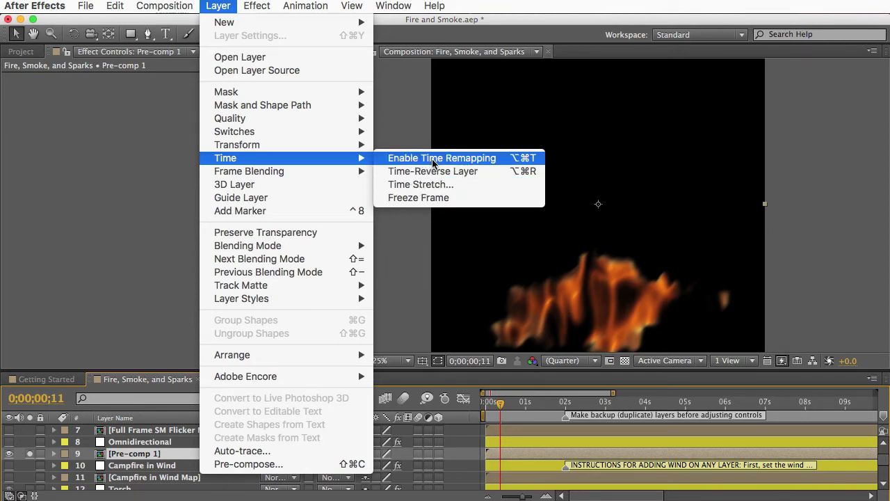
{"action": "left_click", "coordinate": [188, 220]}
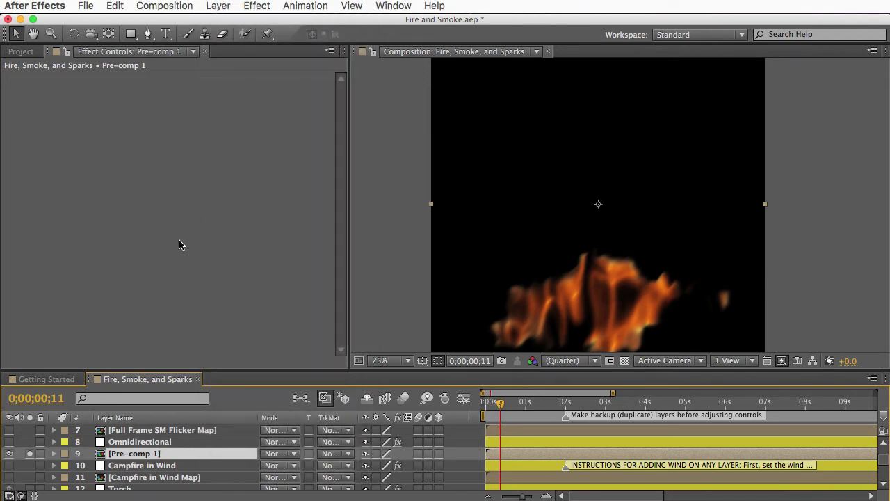
- Open the Keying Example composition from the project
{"action": "key", "text": "super+0"}
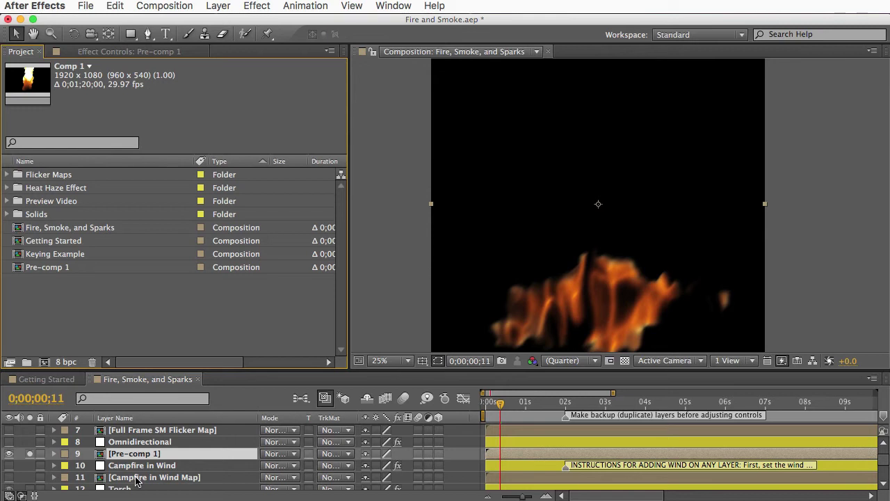
{"action": "left_click", "coordinate": [59, 257]}
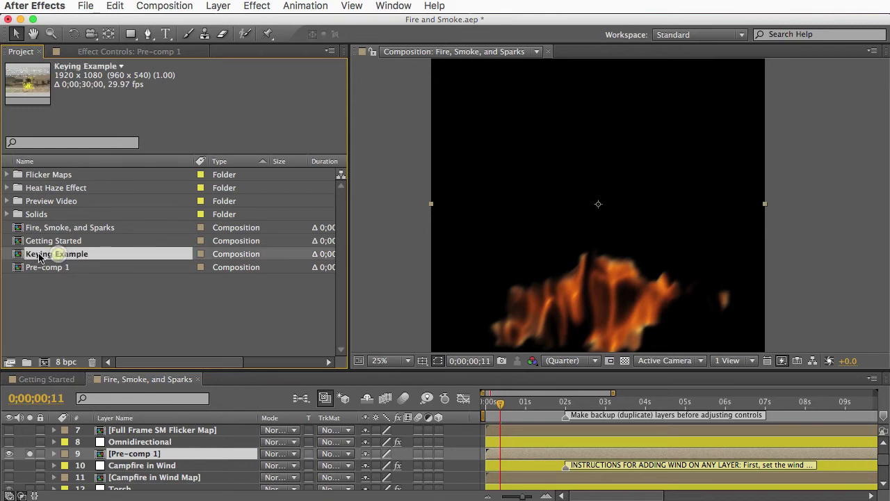
{"action": "double_click", "coordinate": [63, 258]}
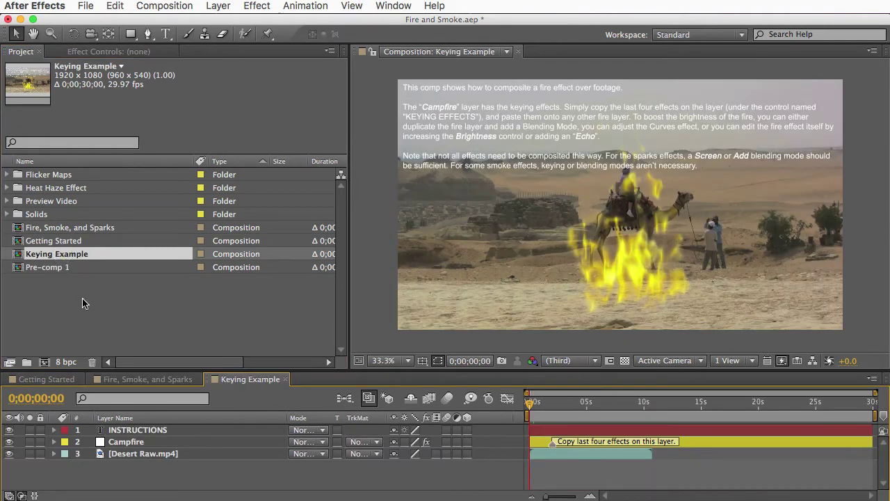
- Examine the Campfire layer's keying effects: Solid Composite, Shift Channels, Remove Color Matting and Curves
{"action": "left_click", "coordinate": [136, 442]}
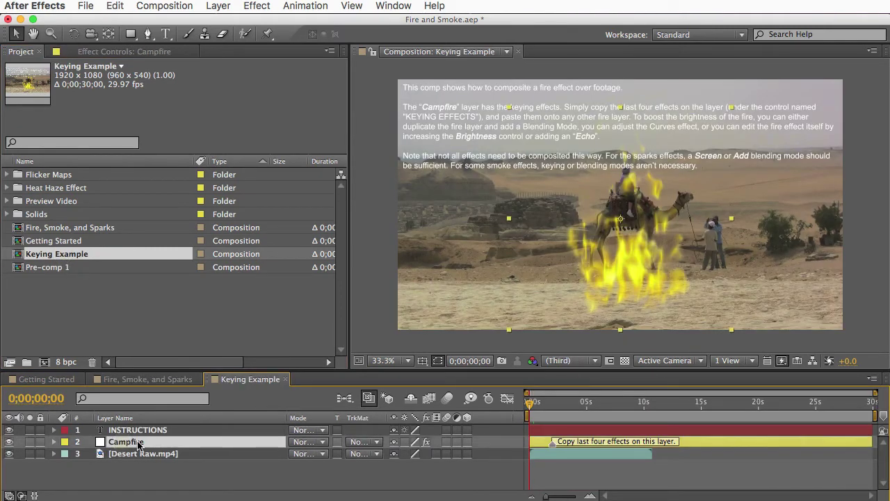
{"action": "left_click", "coordinate": [124, 51]}
{"action": "scroll", "coordinate": [346, 177], "scroll_direction": "down", "scroll_amount": 3}
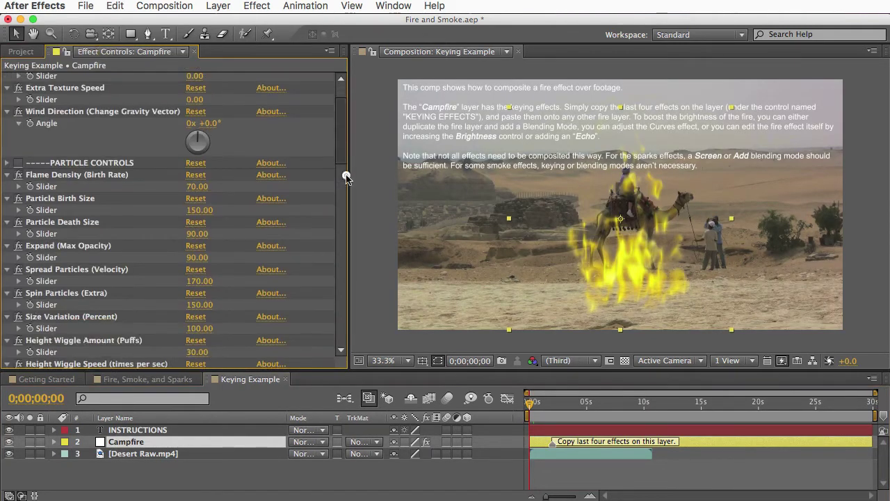
{"action": "scroll", "coordinate": [347, 177], "scroll_direction": "down", "scroll_amount": 8}
{"action": "left_click", "coordinate": [45, 328]}
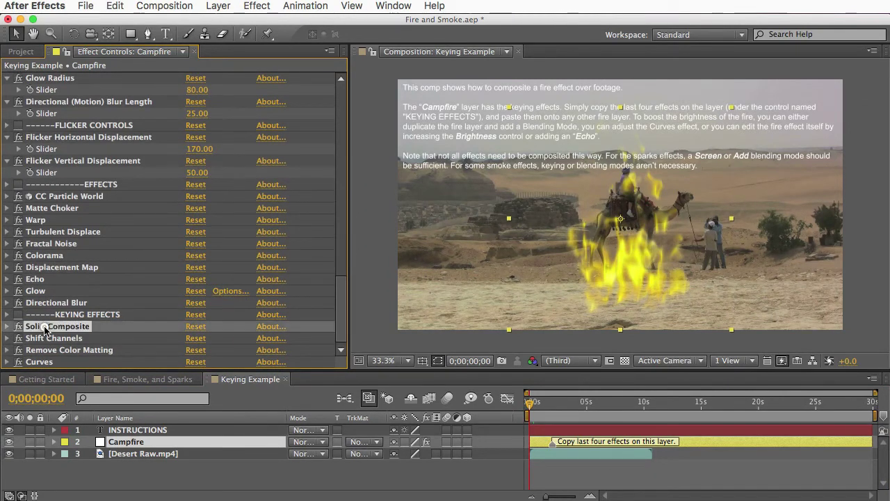
{"action": "left_click", "coordinate": [43, 338]}
{"action": "left_click", "coordinate": [45, 350]}
{"action": "left_click", "coordinate": [47, 362]}
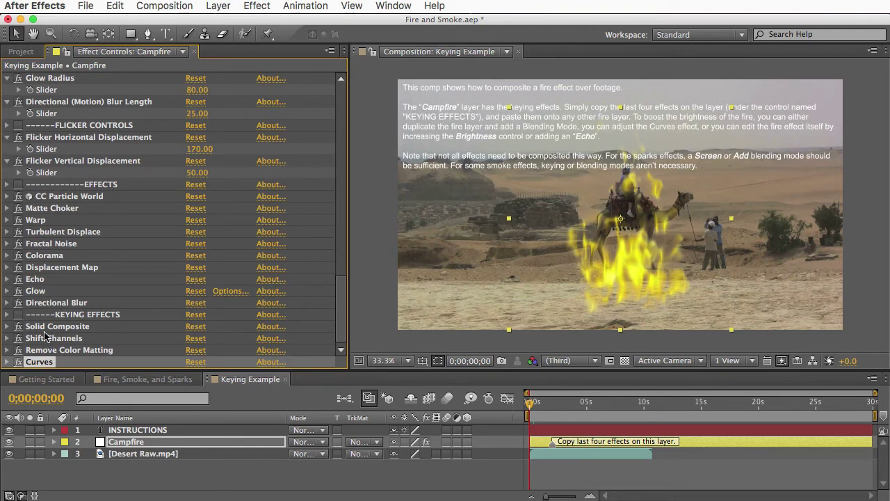
- Copy Campfire's KEYING EFFECTS group through Curves onto Pre-comp 1 in Fire, Smoke, and Sparks, and collapse the pasted effects
{"action": "left_click", "coordinate": [68, 314]}
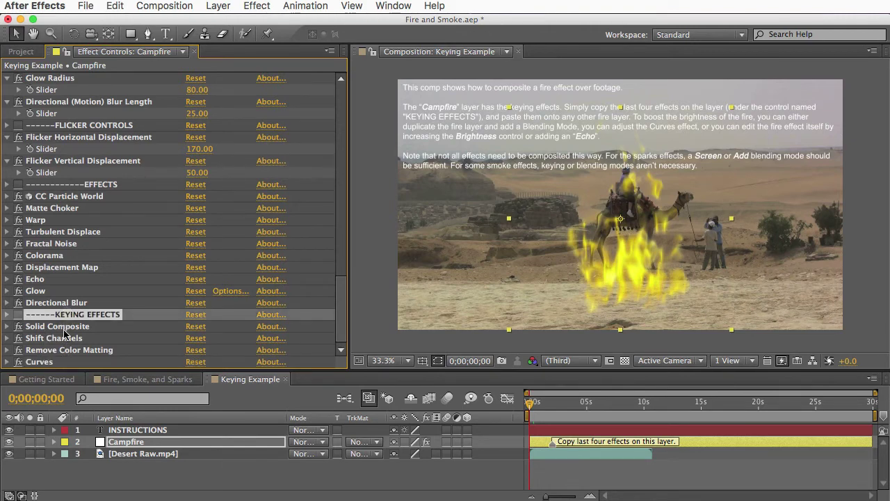
{"action": "left_click", "coordinate": [56, 361], "text": "shift"}
{"action": "key", "text": "super+c"}
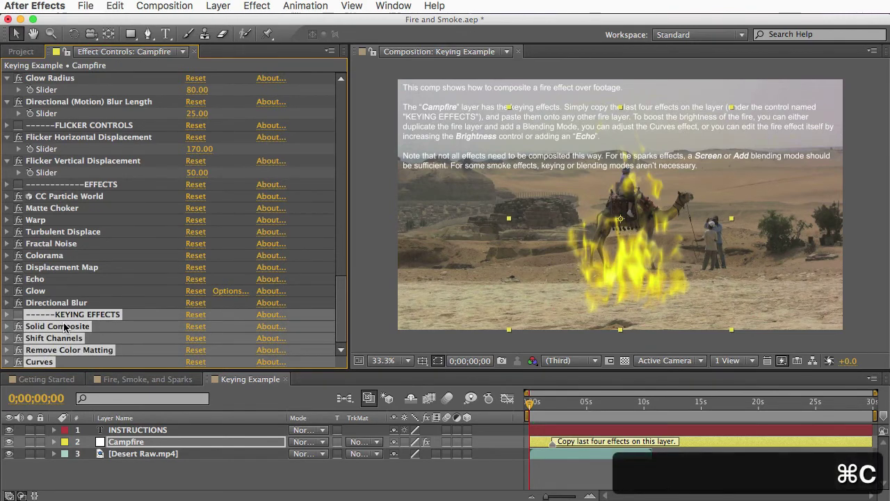
{"action": "left_click", "coordinate": [135, 379]}
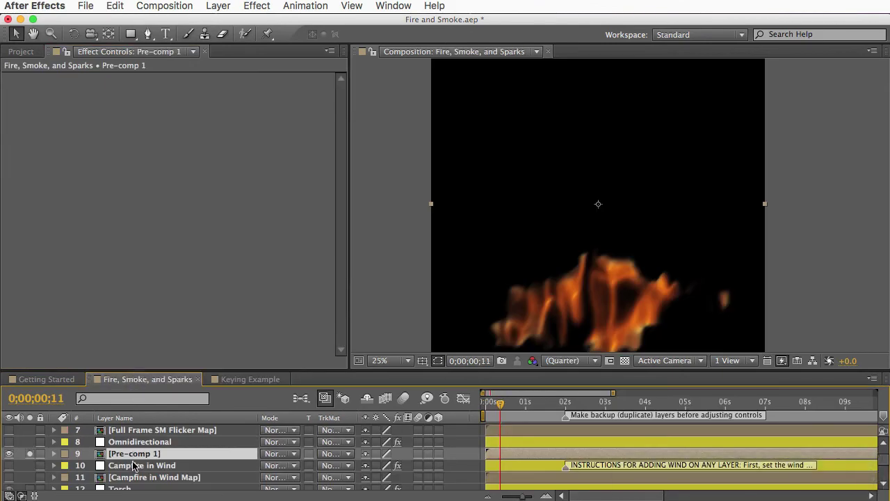
{"action": "key", "text": "super+v"}
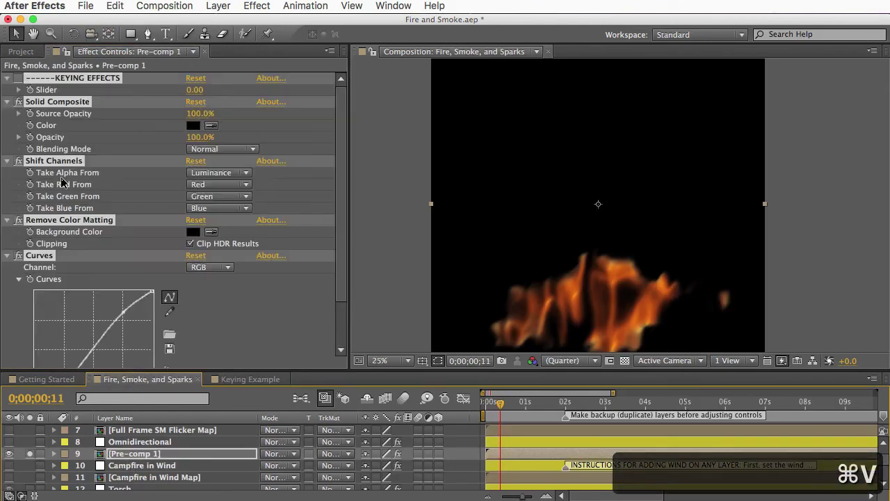
{"action": "left_click", "coordinate": [7, 78], "text": "super"}
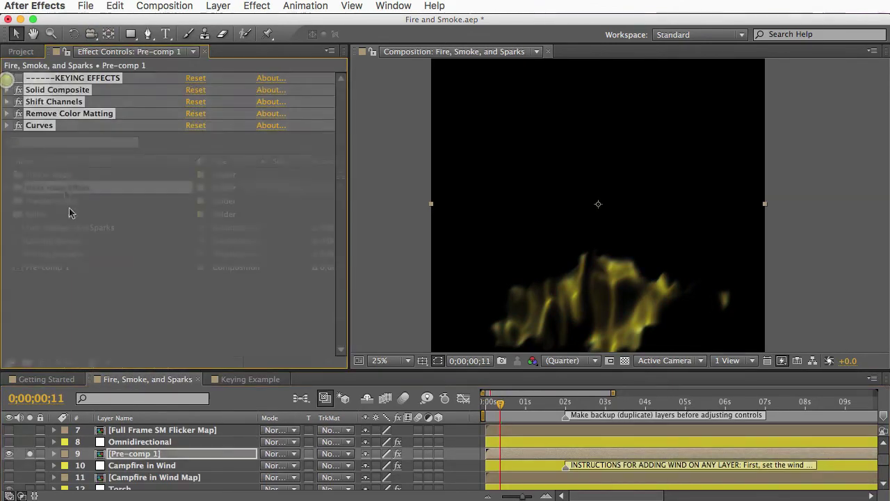
- Open the Heat Haze Effect composition from the project's Heat Haze Effect folder
{"action": "key", "text": "super+0"}
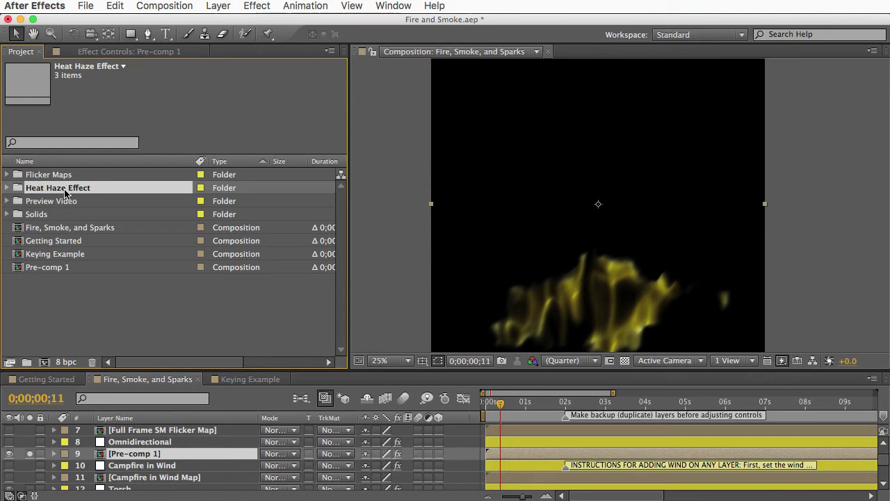
{"action": "left_click", "coordinate": [8, 187]}
{"action": "left_click", "coordinate": [47, 201]}
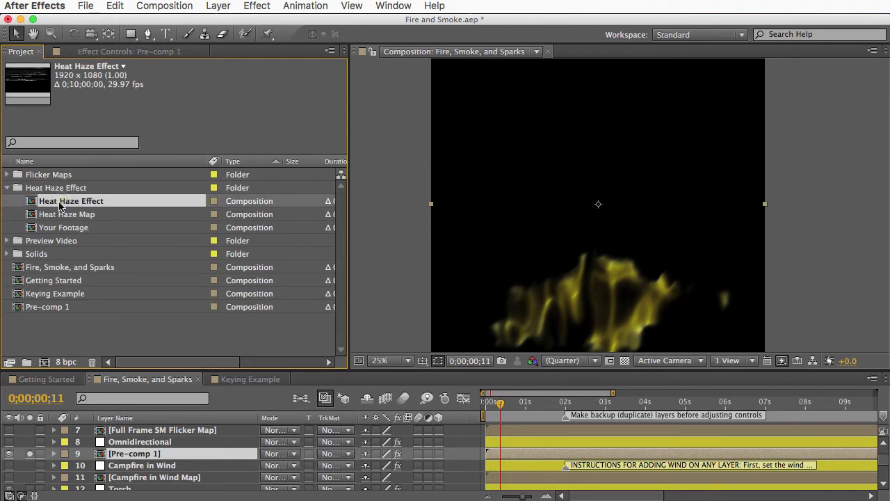
{"action": "double_click", "coordinate": [57, 202]}
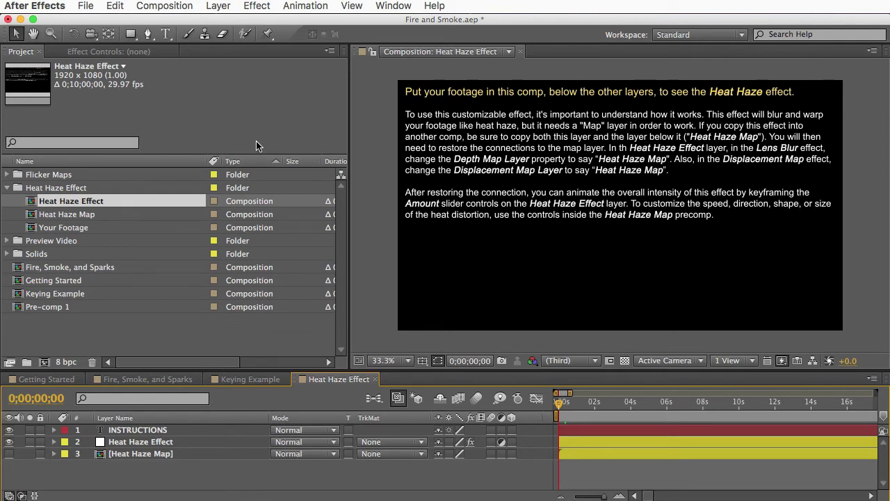
- Add Wreckage Raw.mov from Example 1 – Wreckage below the Heat Haze Map layer and preview it with the INSTRUCTIONS layer hidden
{"action": "left_click", "coordinate": [52, 243]}
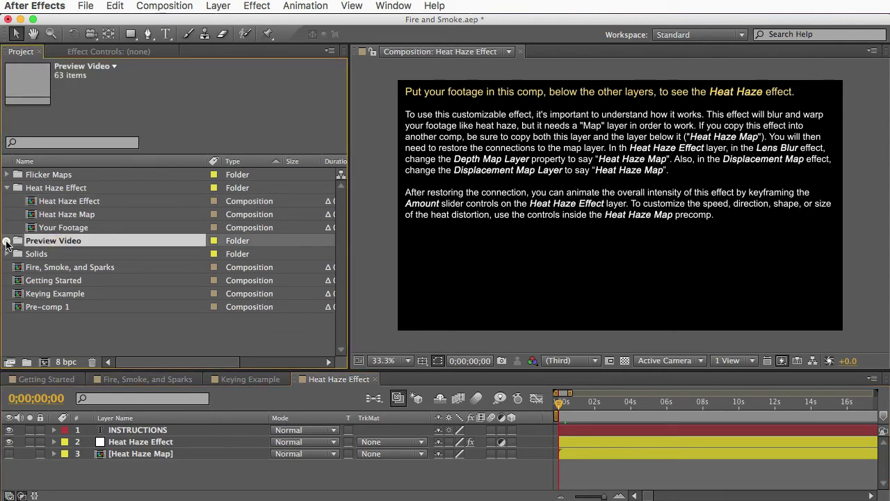
{"action": "left_click", "coordinate": [7, 240]}
{"action": "left_click", "coordinate": [21, 255]}
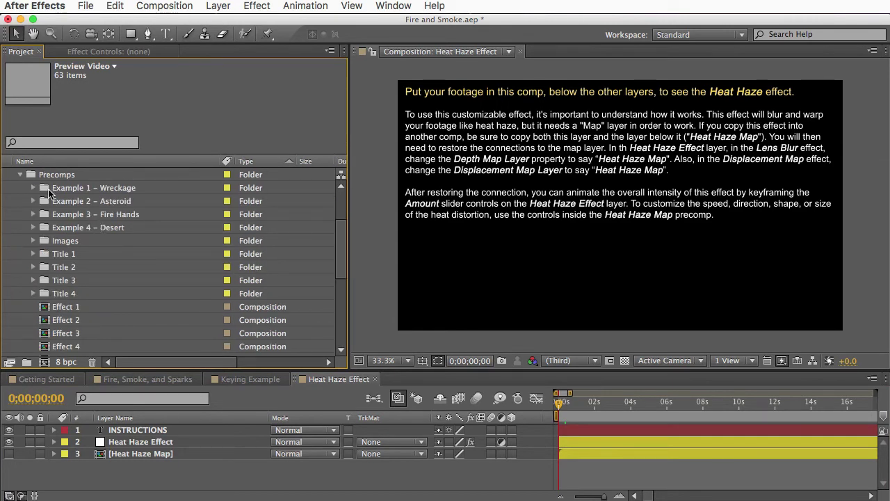
{"action": "left_click", "coordinate": [48, 194]}
{"action": "left_click", "coordinate": [33, 187]}
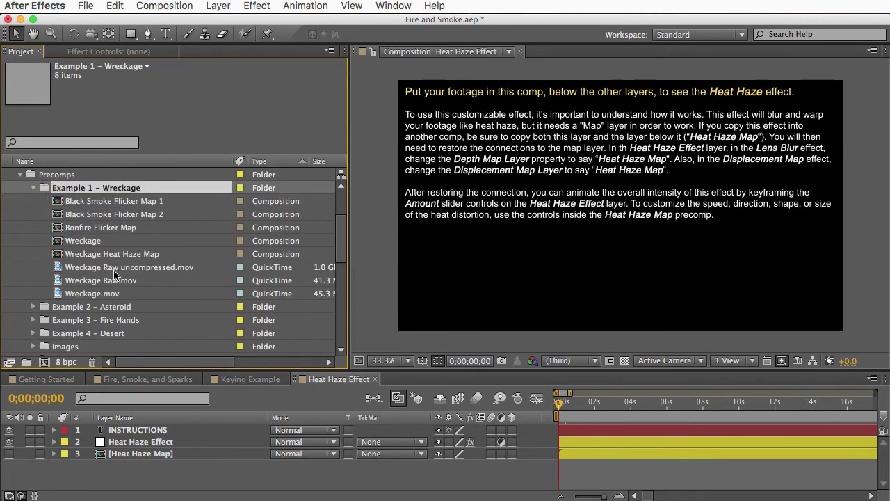
{"action": "left_click_drag", "start_coordinate": [91, 280], "coordinate": [115, 473]}
{"action": "left_click", "coordinate": [10, 431]}
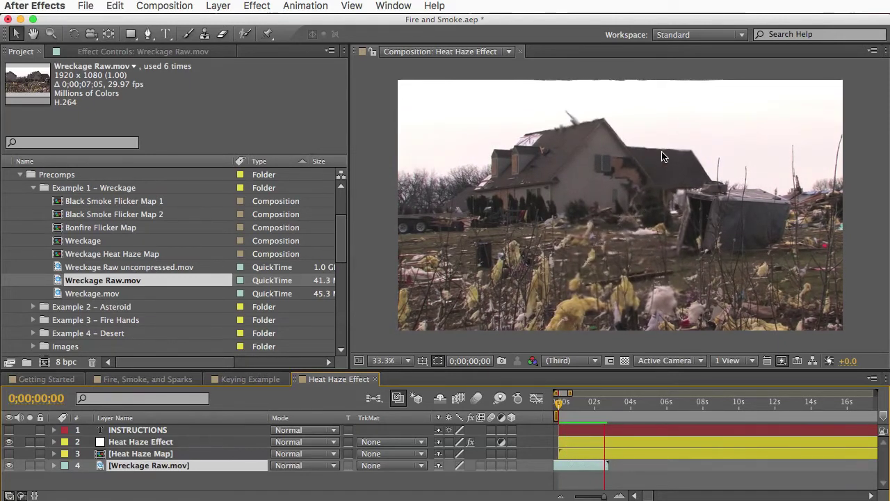
{"action": "key", "text": "space"}
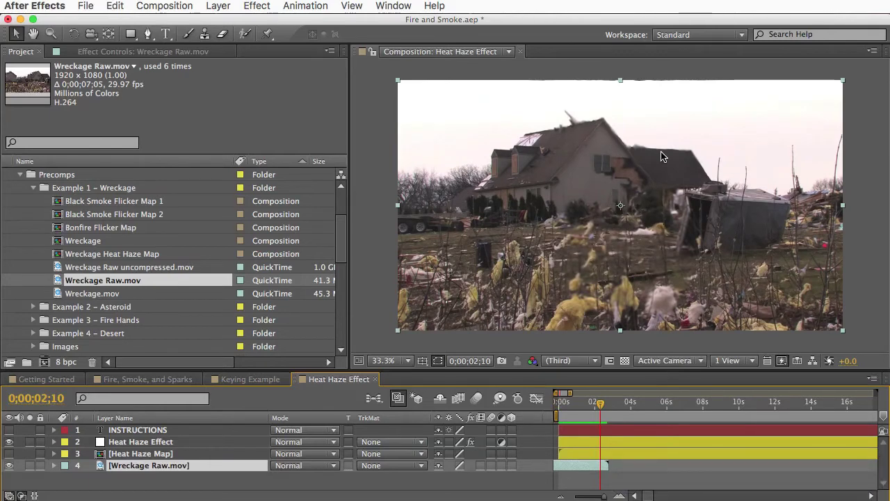
- Set the Displacement Map Layer to 3. Heat Haze Map in the Heat Haze Effect layer's Displacement Map effect
{"action": "left_click", "coordinate": [133, 443]}
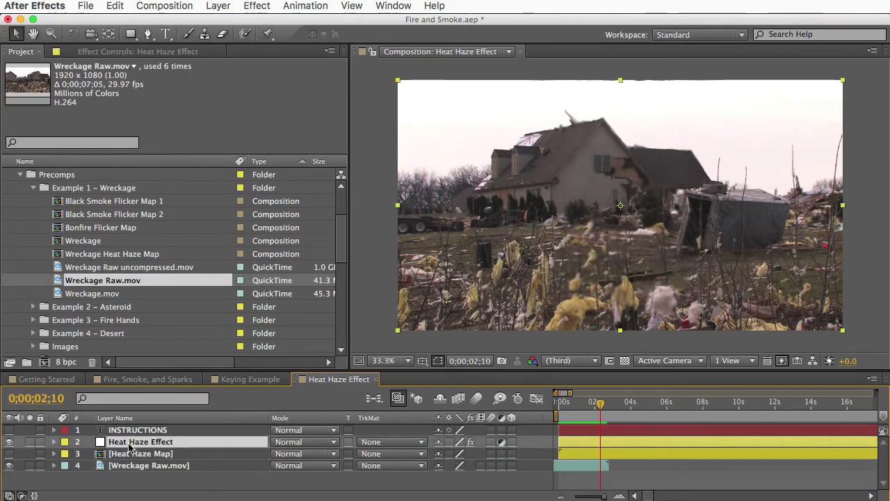
{"action": "left_click", "coordinate": [123, 52]}
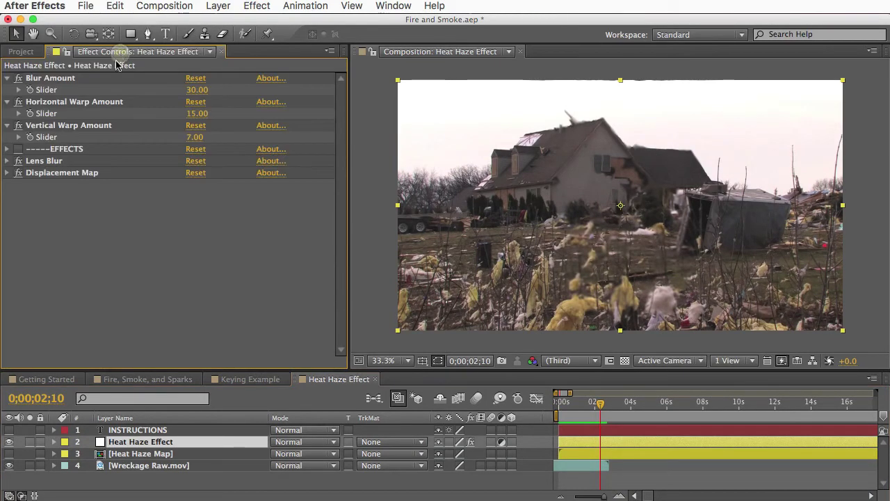
{"action": "left_click", "coordinate": [53, 175]}
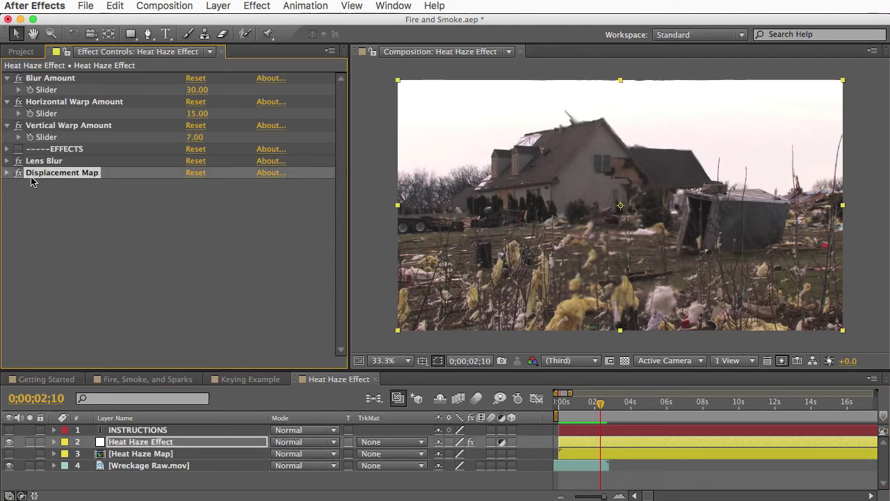
{"action": "left_click", "coordinate": [7, 172]}
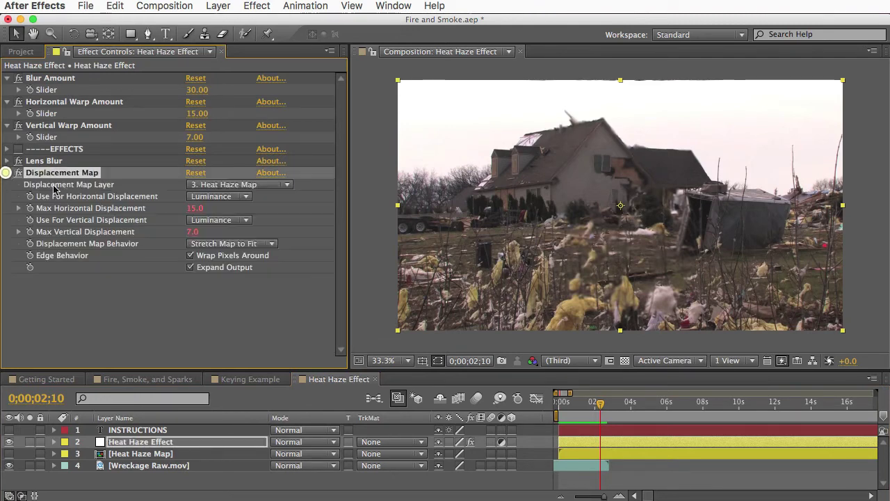
{"action": "left_click", "coordinate": [229, 184]}
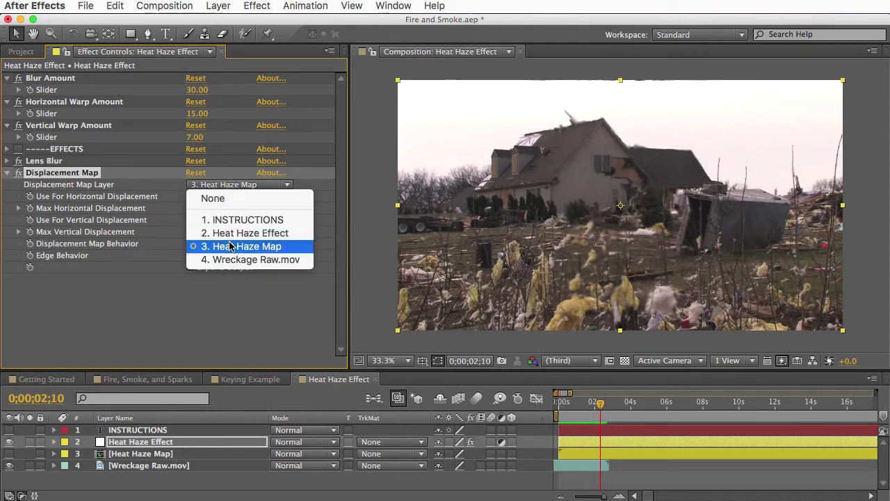
{"action": "left_click", "coordinate": [230, 246]}
{"action": "left_click", "coordinate": [7, 172]}
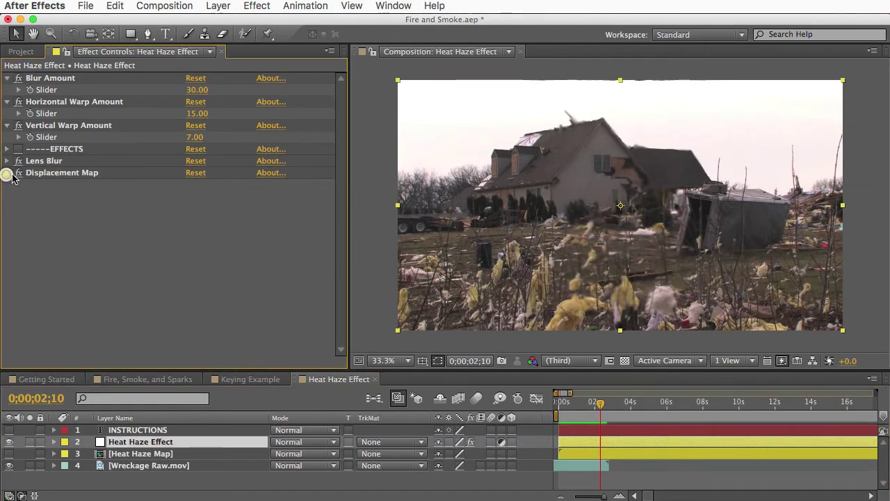
- Check the Depth Map Layer setting in the Heat Haze Effect layer's Lens Blur effect
{"action": "left_click", "coordinate": [57, 161]}
{"action": "left_click", "coordinate": [7, 161]}
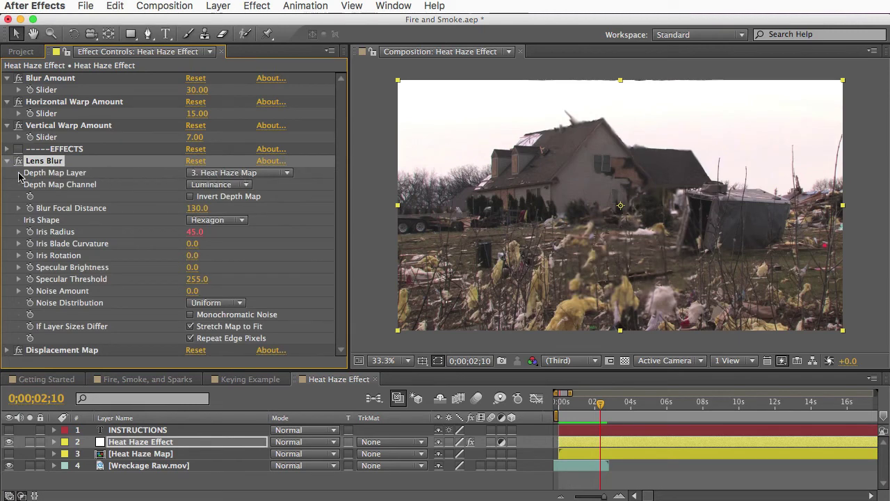
{"action": "left_click", "coordinate": [8, 161]}
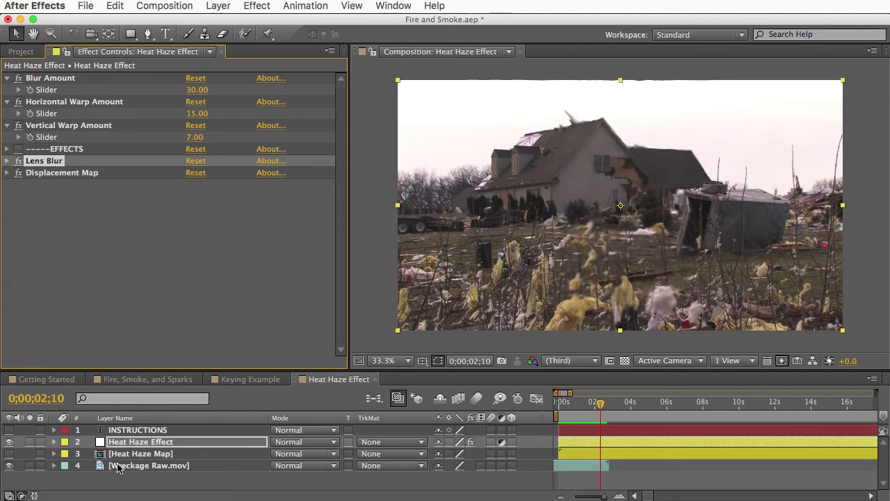
- Solo the Heat Haze Map layer and preview its moving distortion pattern from the start of the composition
{"action": "left_click", "coordinate": [9, 453]}
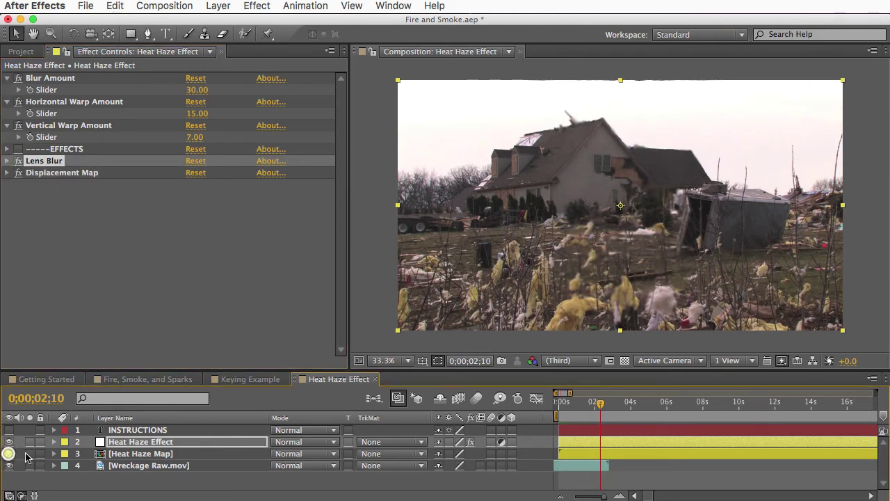
{"action": "left_click", "coordinate": [29, 454]}
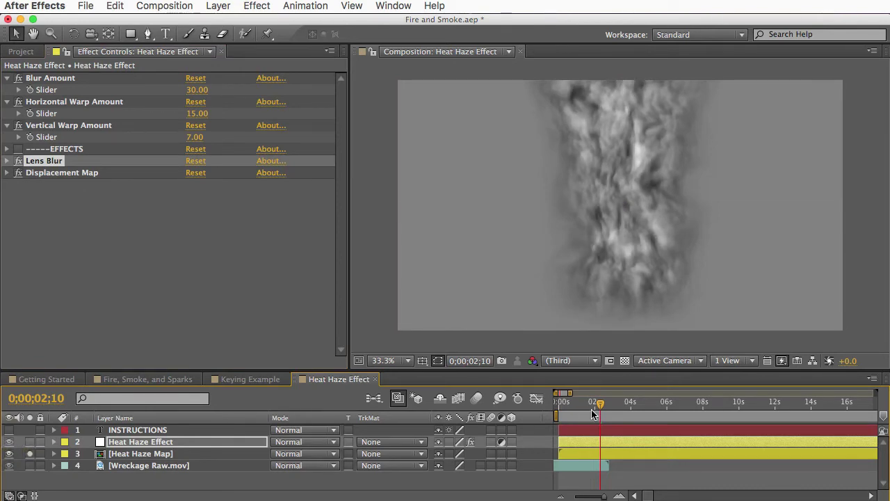
{"action": "left_click_drag", "start_coordinate": [588, 403], "coordinate": [540, 403]}
{"action": "key", "text": "space"}
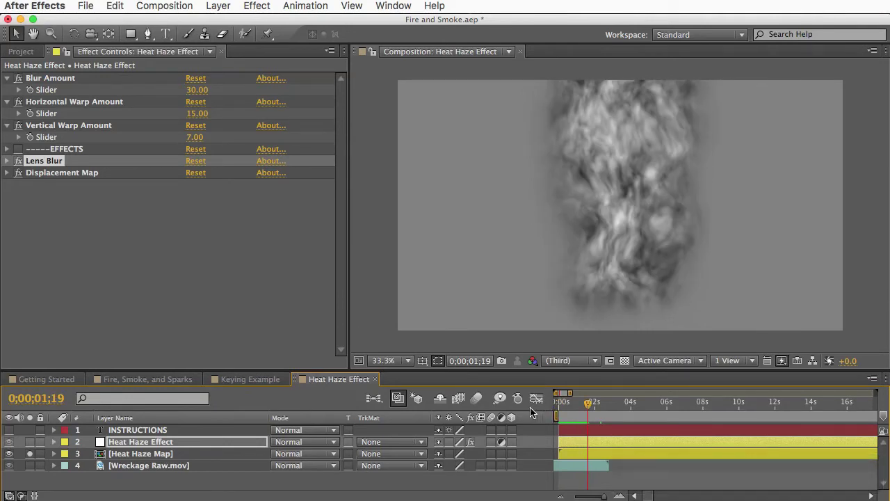
- Copy the Heat Haze Effect and Heat Haze Map layers together, and reselect the Heat Haze Effect layer to show its controls
{"action": "left_click", "coordinate": [142, 443]}
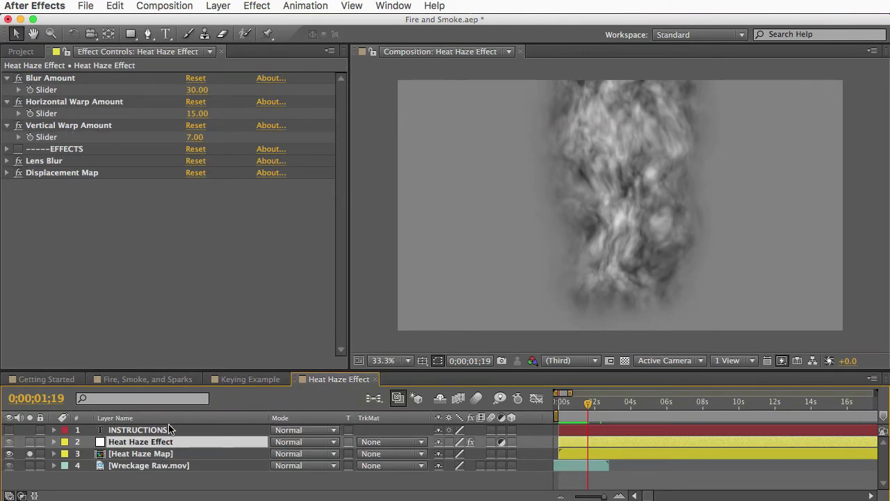
{"action": "left_click", "coordinate": [143, 453], "text": "shift"}
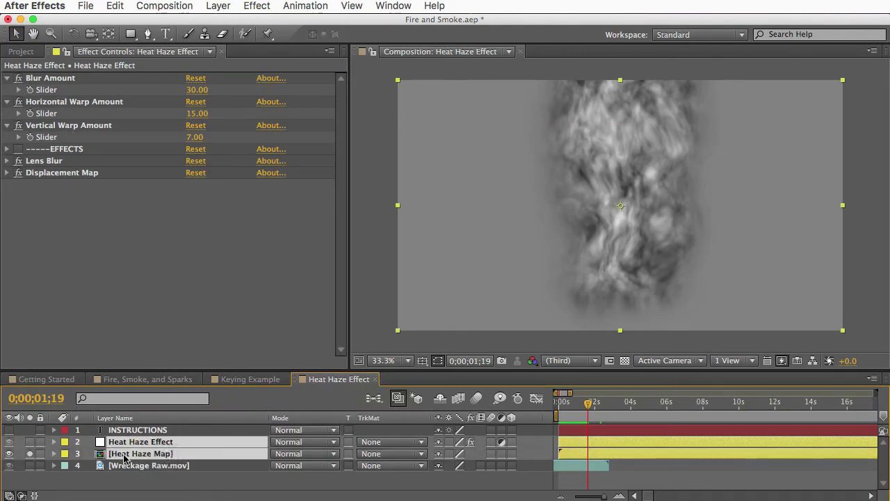
{"action": "key", "text": "super+c"}
{"action": "left_click", "coordinate": [160, 465]}
{"action": "left_click", "coordinate": [160, 454]}
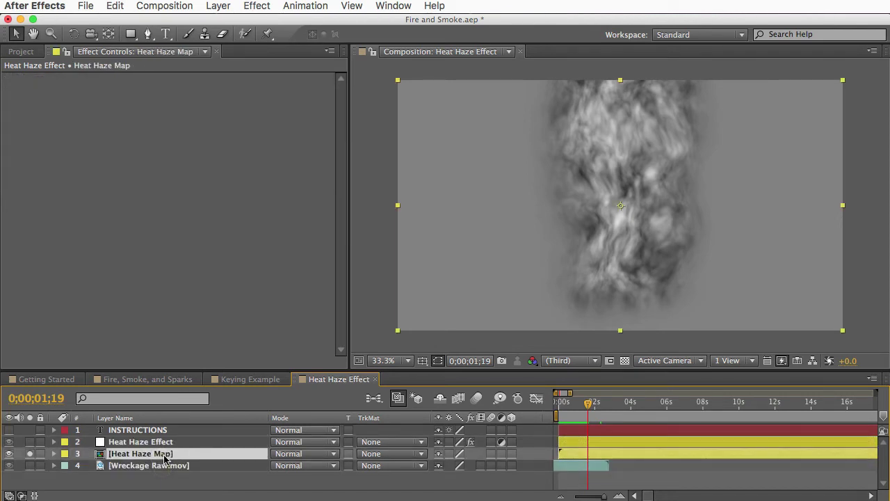
{"action": "left_click", "coordinate": [154, 443]}
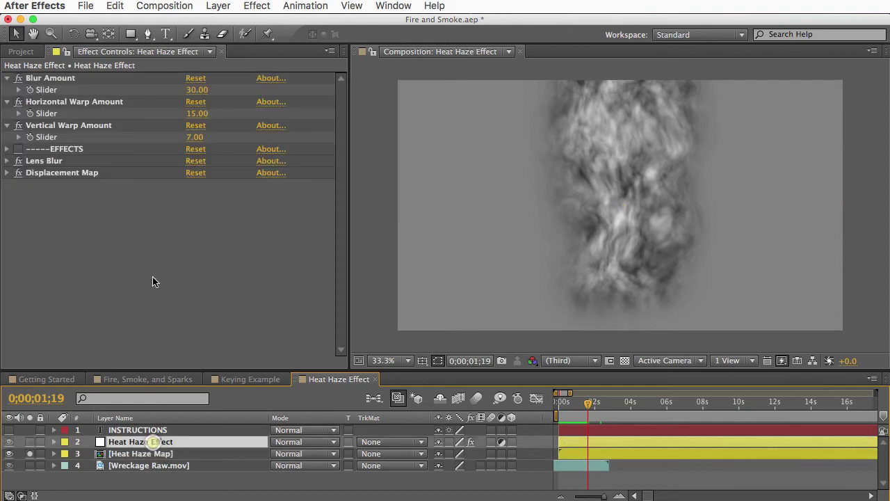
- Check which layer the Heat Haze Effect's Lens Blur uses as its Depth Map Layer, leaving the choice as it is
{"action": "left_click", "coordinate": [42, 161]}
{"action": "left_click", "coordinate": [8, 162]}
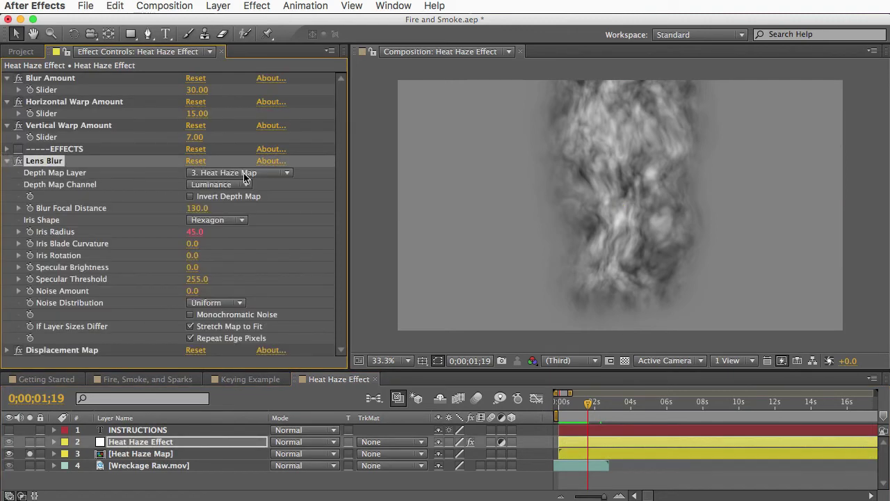
{"action": "left_click", "coordinate": [243, 173]}
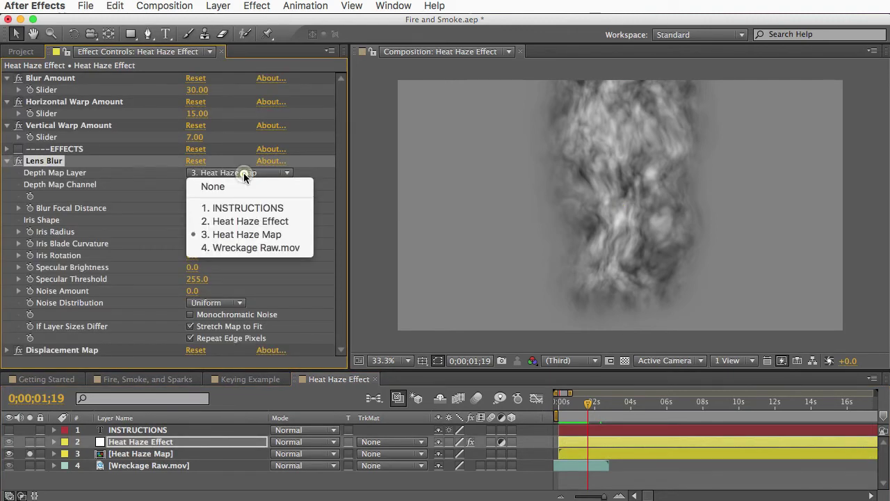
{"action": "left_click", "coordinate": [244, 174]}
{"action": "left_click", "coordinate": [8, 162]}
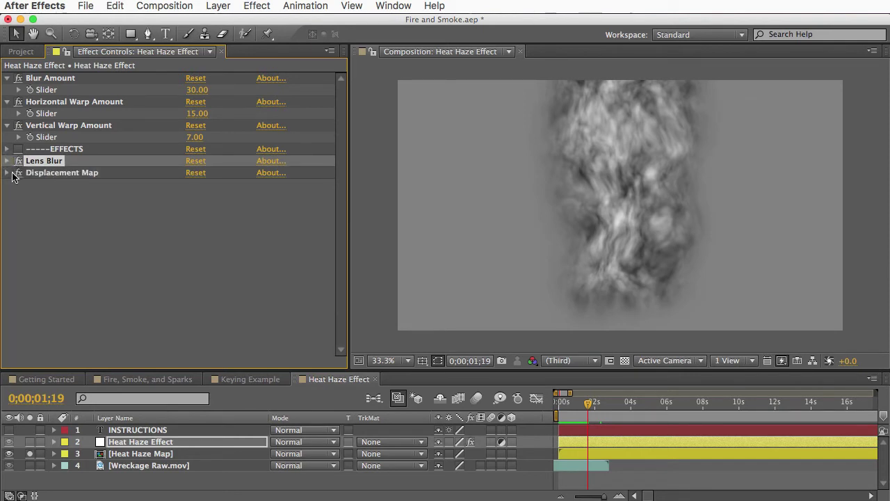
- Check which layer is assigned as the Displacement Map Layer in the Heat Haze Effect's Displacement Map settings
{"action": "left_click", "coordinate": [11, 174]}
{"action": "left_click", "coordinate": [8, 173]}
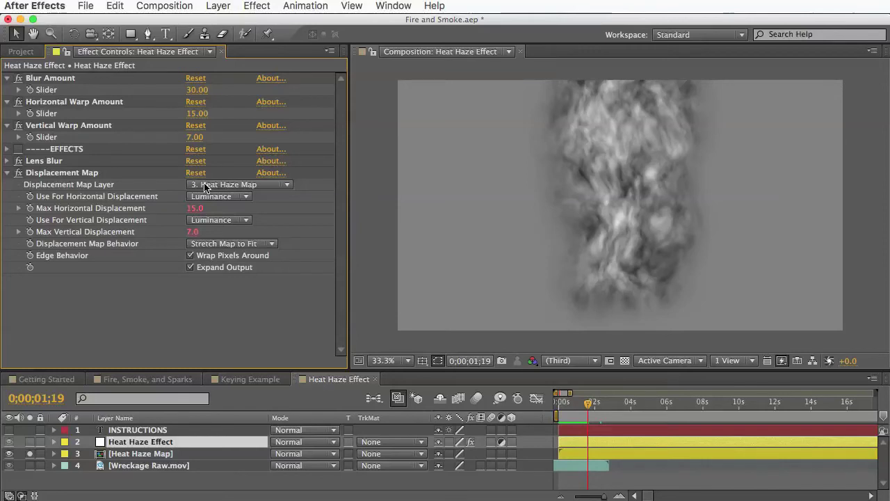
{"action": "left_click", "coordinate": [205, 186]}
{"action": "left_click", "coordinate": [207, 184]}
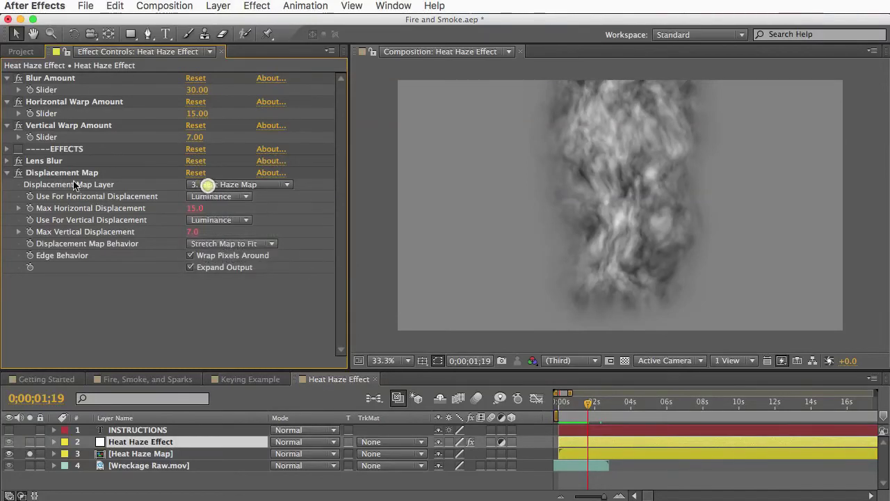
{"action": "left_click", "coordinate": [7, 173]}
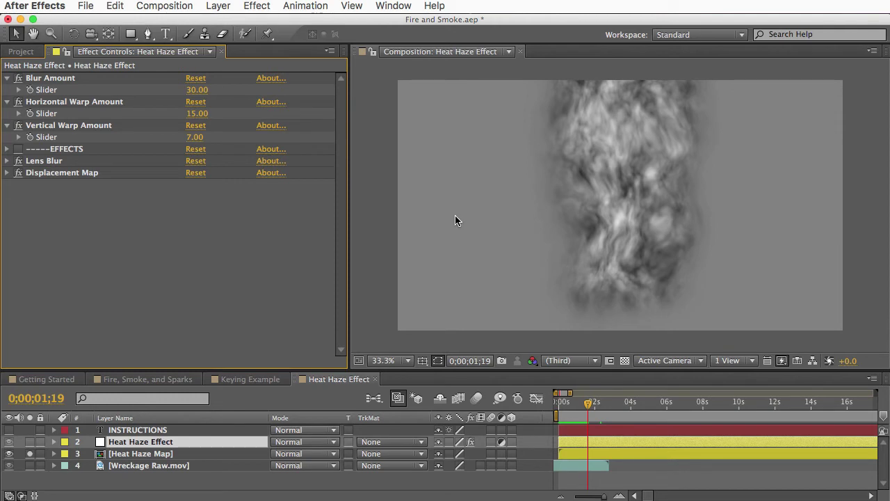
- Open the Heat Haze Map composition from the project's Heat Haze Effect folder
{"action": "left_click", "coordinate": [148, 454]}
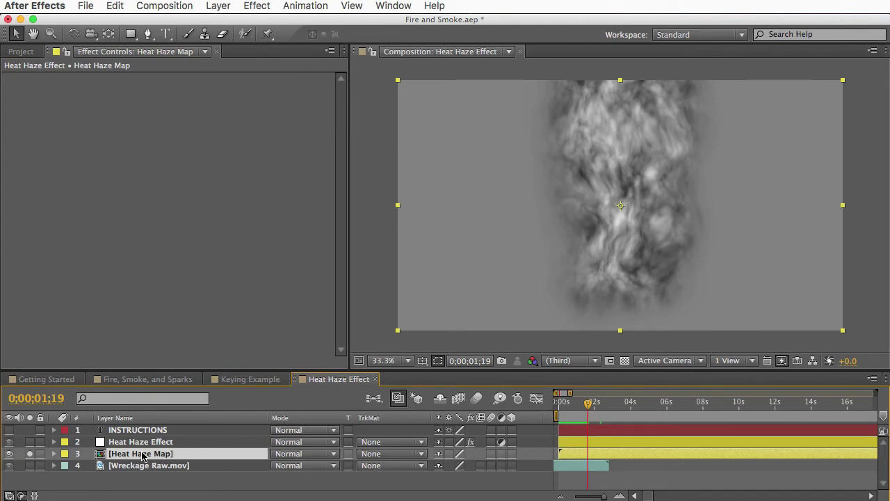
{"action": "left_click", "coordinate": [21, 52]}
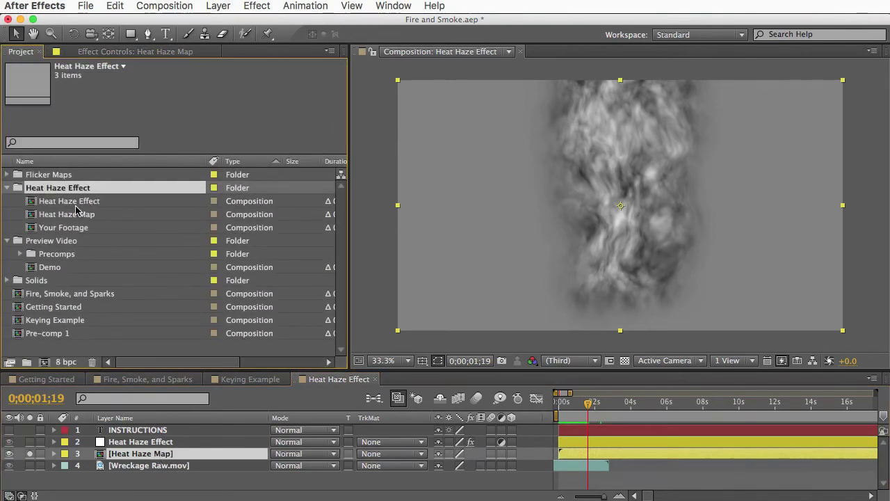
{"action": "left_click", "coordinate": [67, 216]}
{"action": "double_click", "coordinate": [67, 216]}
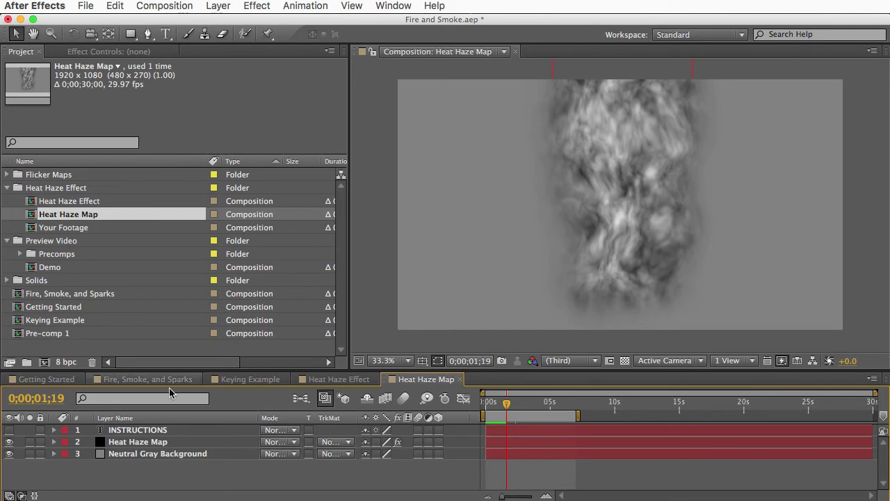
- Review the Heat Haze Map layer's effect controls, from the scale and travel sliders to Fractal Noise and Turbulent Displace
{"action": "left_click", "coordinate": [117, 443]}
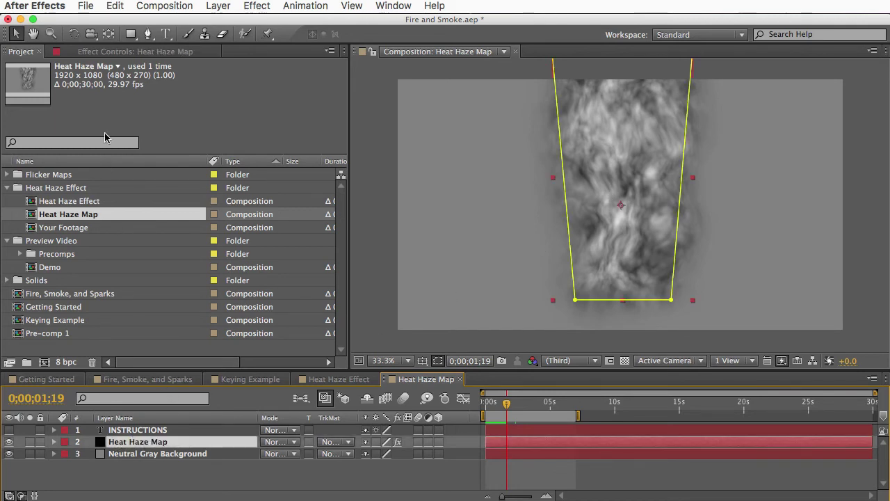
{"action": "left_click", "coordinate": [111, 53]}
{"action": "scroll", "coordinate": [173, 259], "scroll_direction": "down", "scroll_amount": 3}
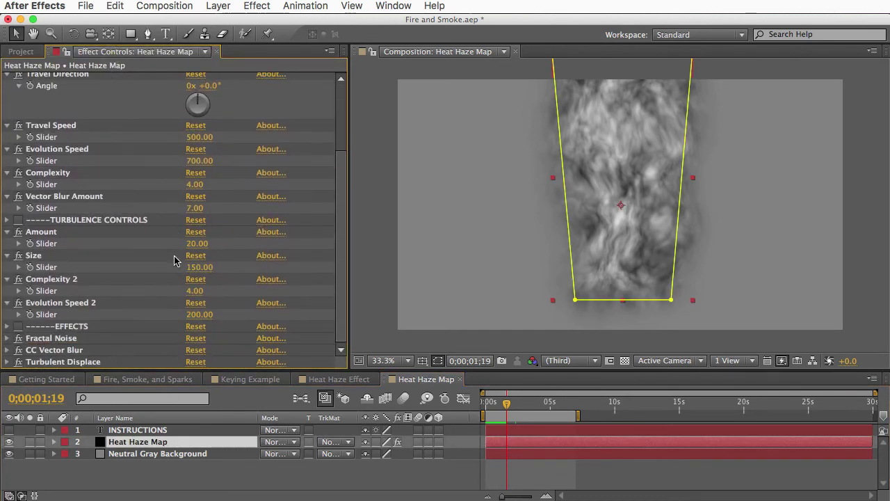
{"action": "left_click", "coordinate": [50, 339]}
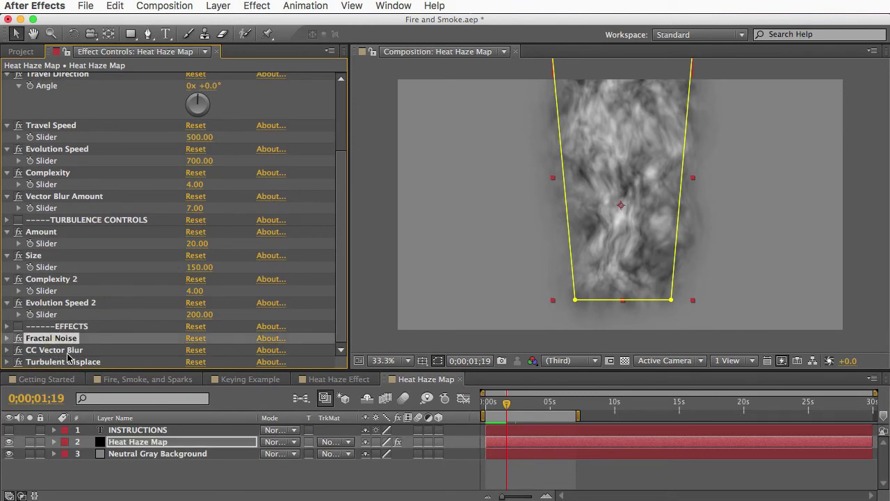
{"action": "scroll", "coordinate": [124, 231], "scroll_direction": "up", "scroll_amount": 3}
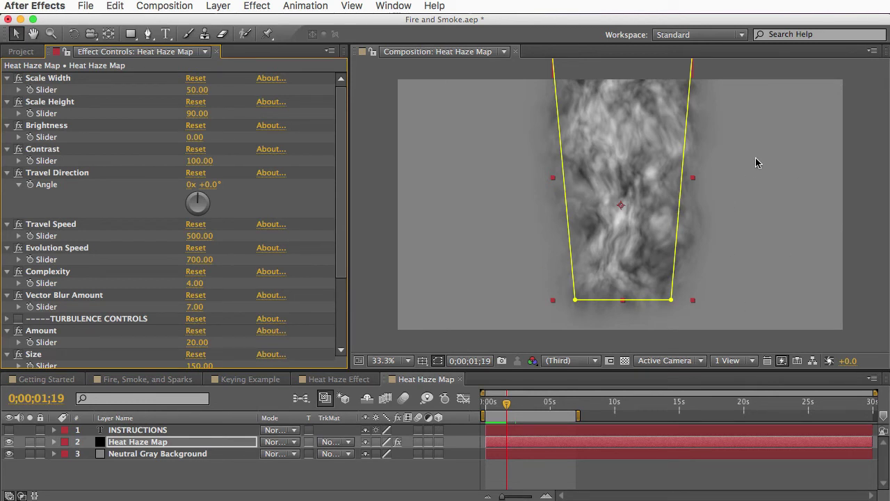
- Inspect the Neutral Gray Background layer, and reveal the Mask Feather setting of Mask 1 on the Heat Haze Map layer
{"action": "left_click", "coordinate": [153, 459]}
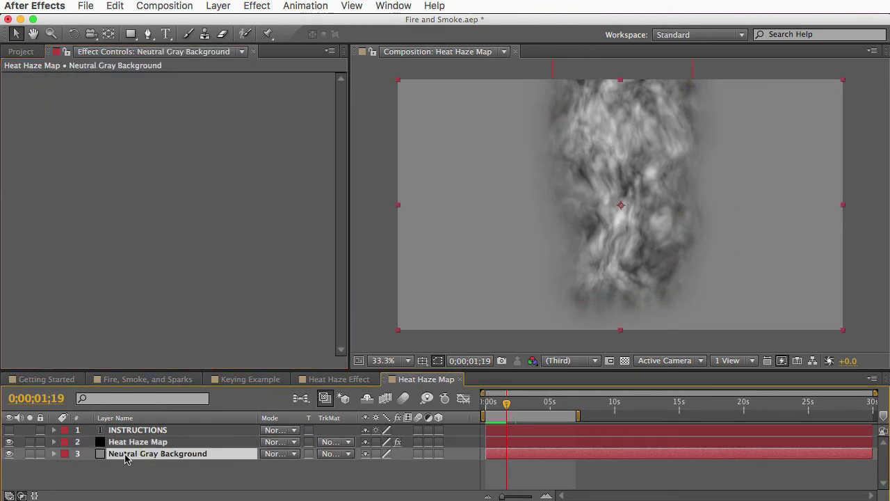
{"action": "left_click", "coordinate": [144, 444]}
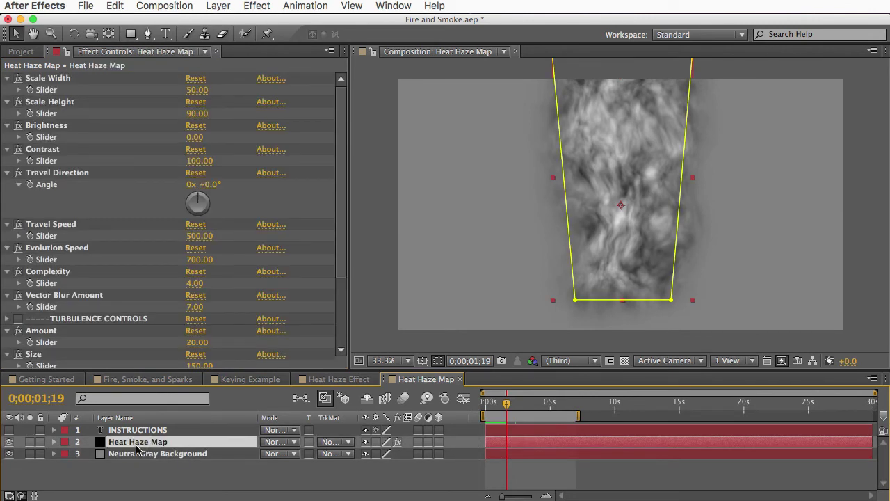
{"action": "left_click", "coordinate": [53, 442]}
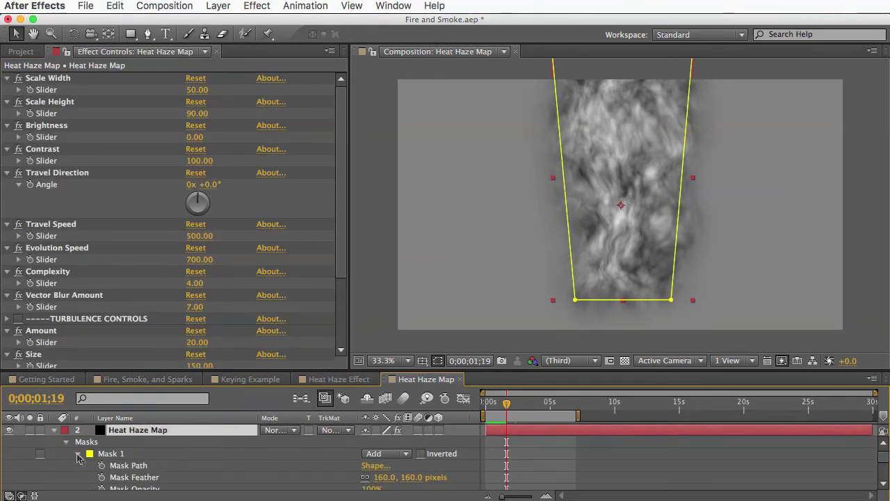
{"action": "left_click", "coordinate": [134, 478]}
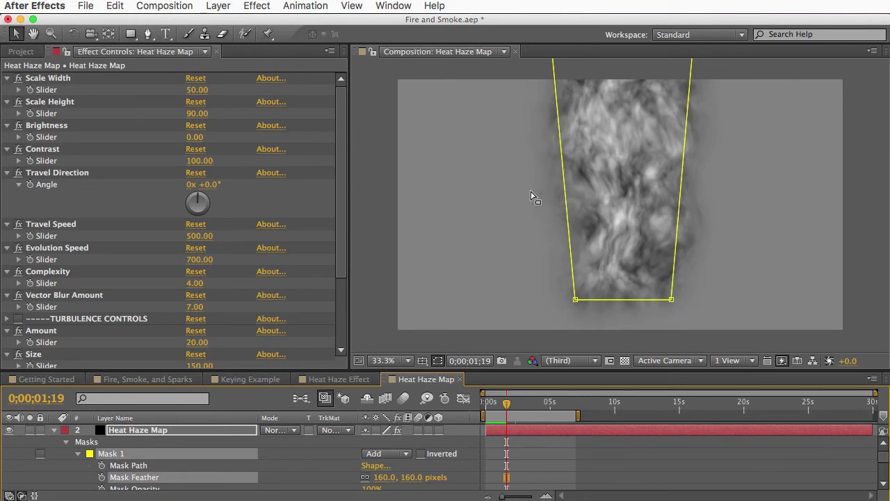
- Draw a wide rectangular mask over the upper part of the Heat Haze Map layer and set its mode to Subtract
{"action": "left_click_drag", "start_coordinate": [531, 190], "coordinate": [510, 310]}
{"action": "left_click", "coordinate": [130, 34]}
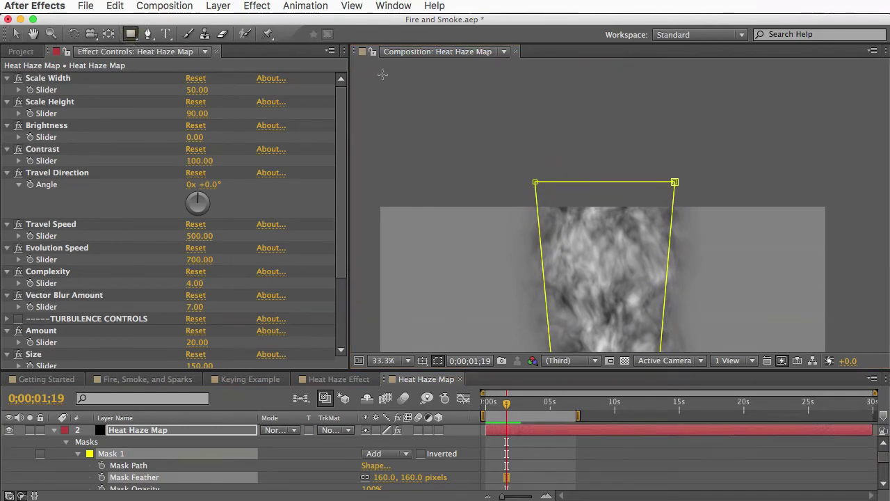
{"action": "left_click_drag", "start_coordinate": [399, 61], "coordinate": [788, 272]}
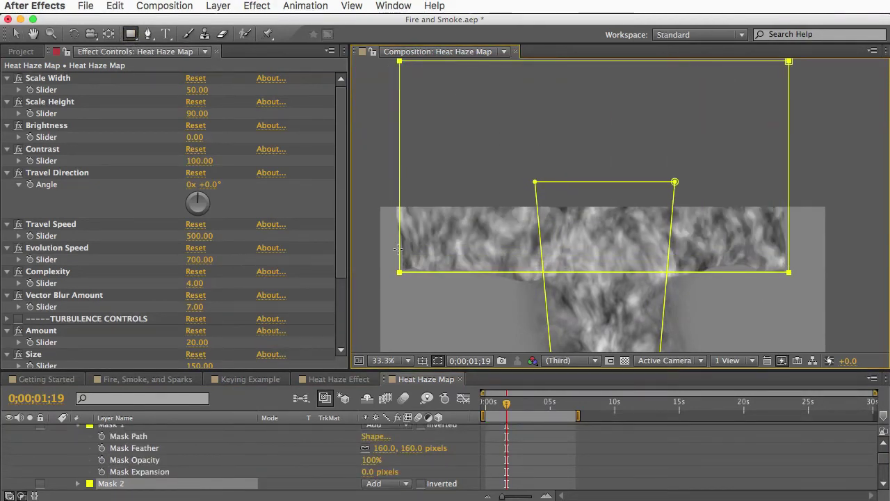
{"action": "left_click", "coordinate": [387, 487]}
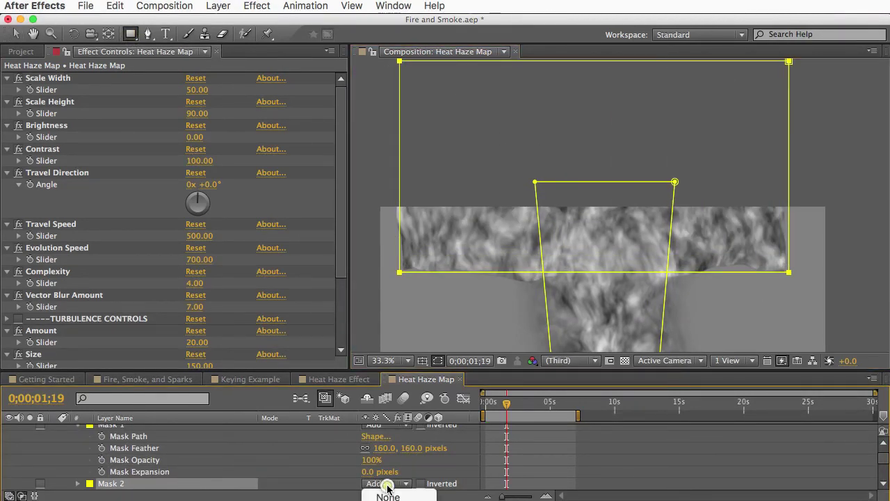
{"action": "left_click", "coordinate": [384, 495]}
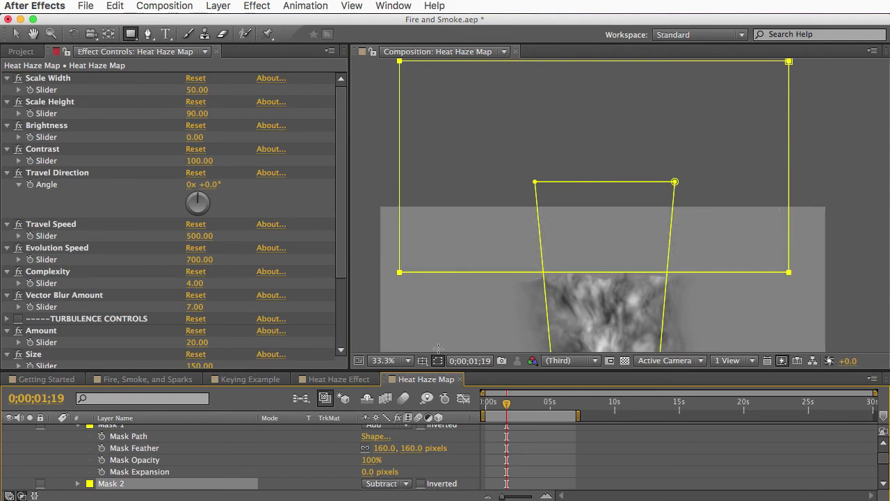
- Set the Mask Feather of Mask 2 to 440 pixels to soften the upper end of the haze column
{"action": "left_click_drag", "start_coordinate": [274, 490], "coordinate": [260, 432]}
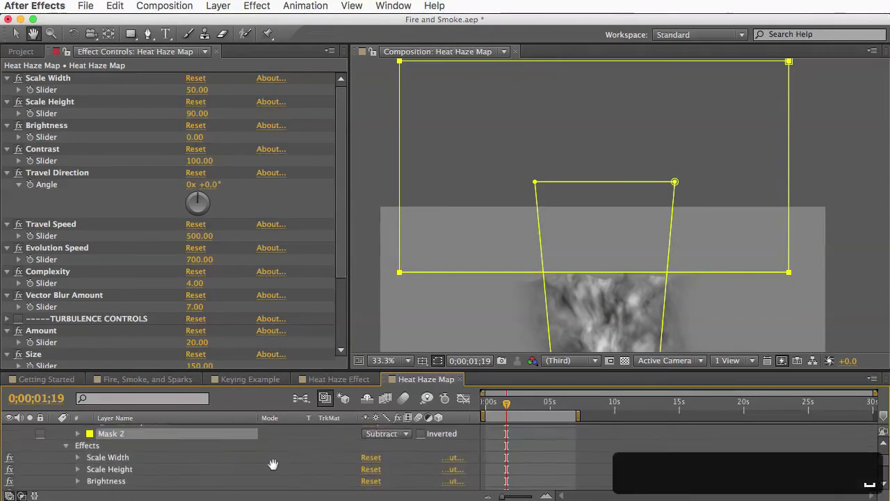
{"action": "left_click", "coordinate": [77, 434]}
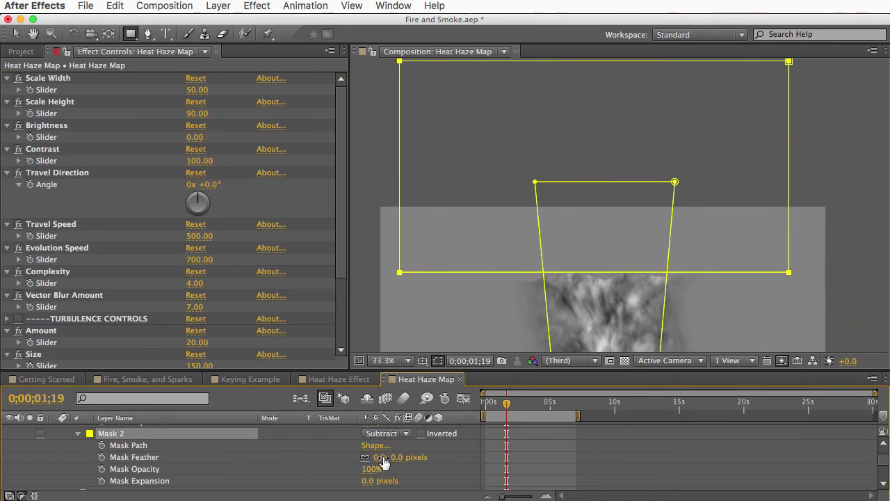
{"action": "left_click_drag", "start_coordinate": [380, 456], "coordinate": [680, 449]}
{"action": "key", "text": "space"}
{"action": "left_click_drag", "start_coordinate": [591, 308], "coordinate": [593, 197]}
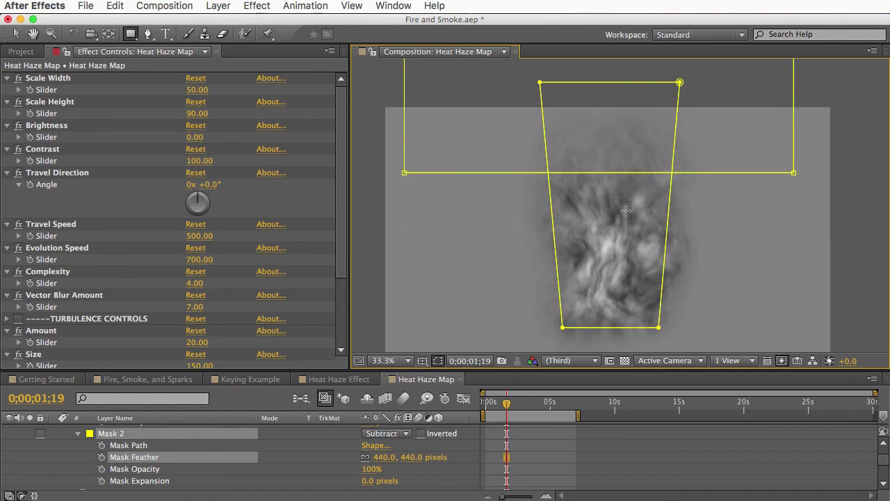
- Add a narrow rectangular mask on each side of the haze column and a small closed curved mask beyond the right one with the Pen tool
{"action": "left_click_drag", "start_coordinate": [437, 208], "coordinate": [468, 305]}
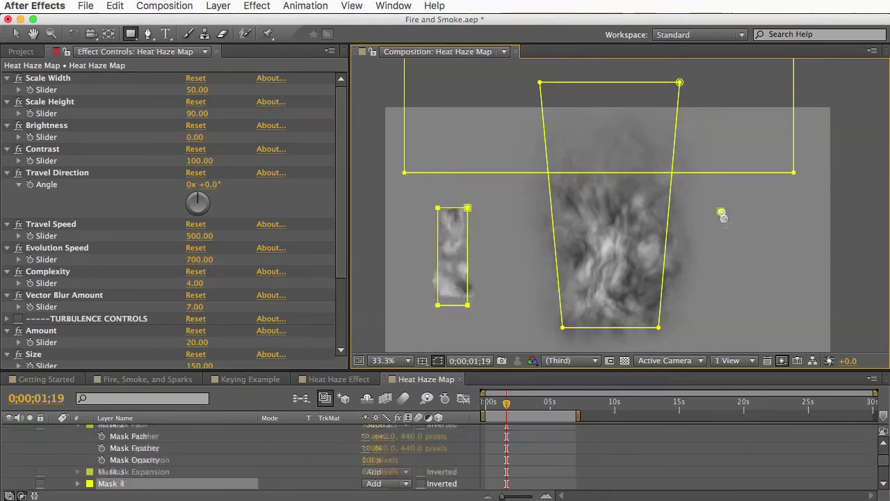
{"action": "left_click_drag", "start_coordinate": [724, 218], "coordinate": [748, 300]}
{"action": "key", "text": "g"}
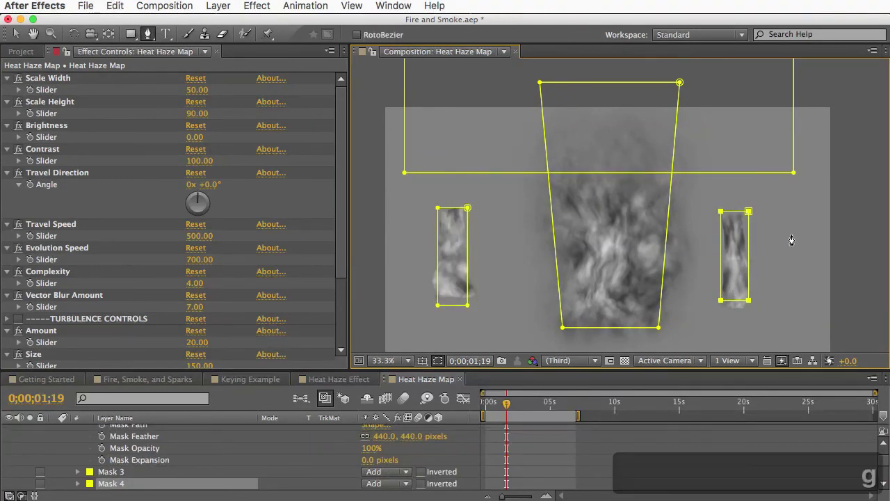
{"action": "left_click_drag", "start_coordinate": [790, 234], "coordinate": [771, 249]}
{"action": "left_click_drag", "start_coordinate": [774, 278], "coordinate": [790, 291]}
{"action": "left_click", "coordinate": [802, 265]}
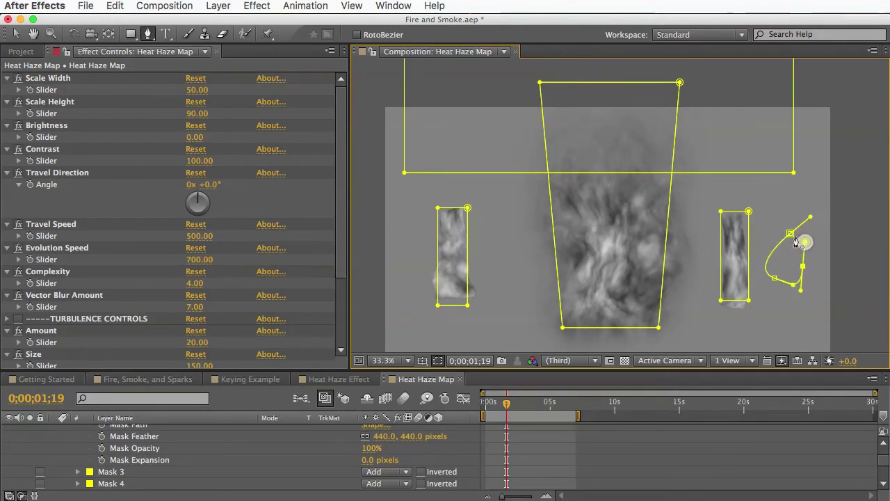
{"action": "left_click", "coordinate": [790, 233]}
- Reveal only the mask paths of the Heat Haze Map layer, select Mask 1's Mask Path, and return to the Selection tool
{"action": "scroll", "coordinate": [98, 447], "scroll_direction": "up", "scroll_amount": 5}
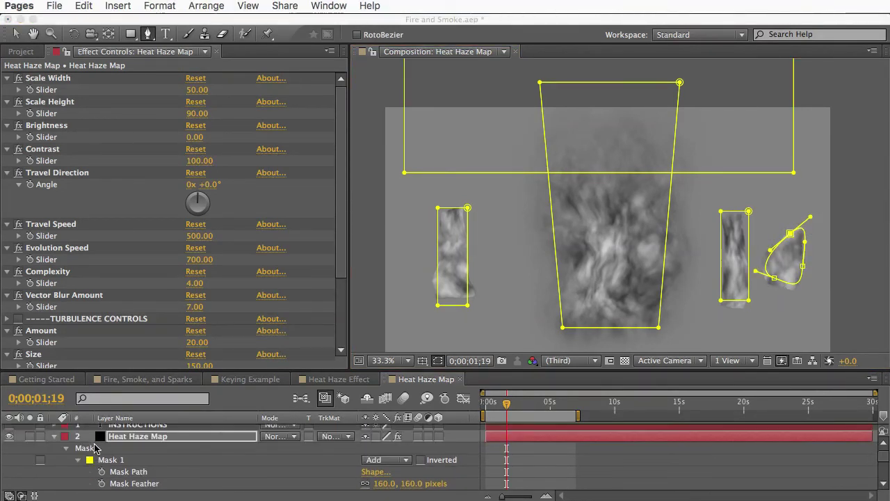
{"action": "left_click", "coordinate": [54, 442]}
{"action": "left_click", "coordinate": [150, 443]}
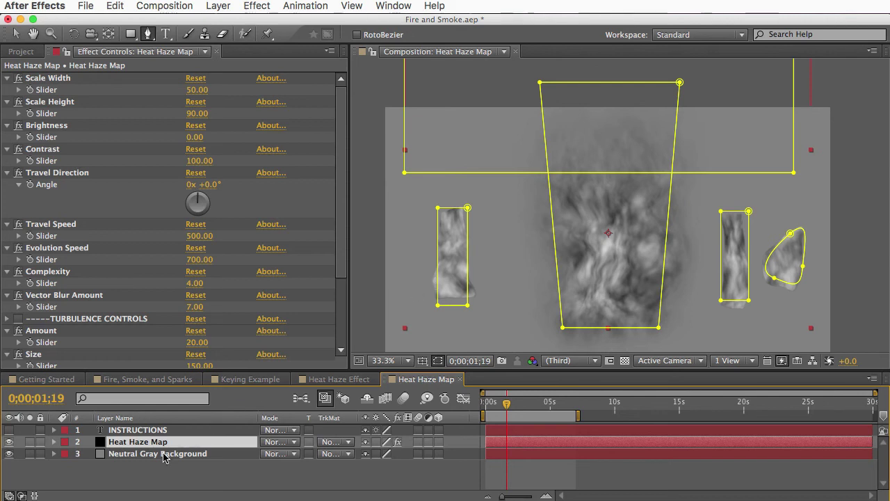
{"action": "key", "text": "m"}
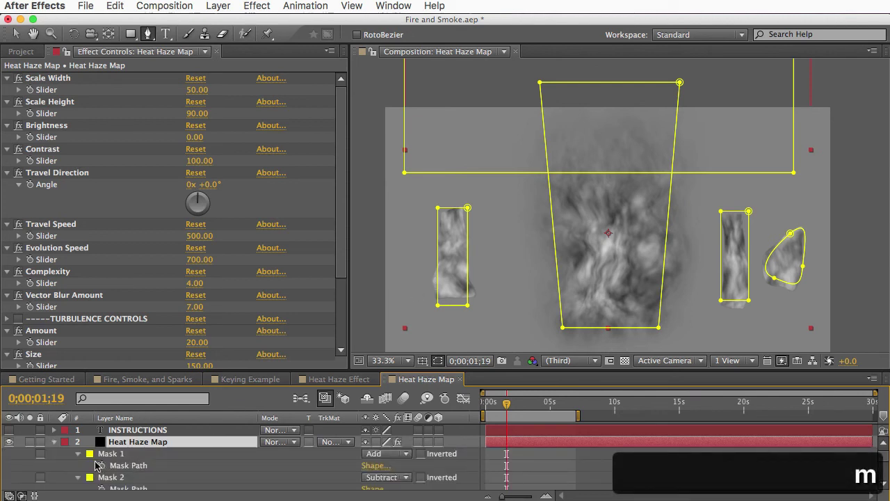
{"action": "left_click", "coordinate": [133, 465]}
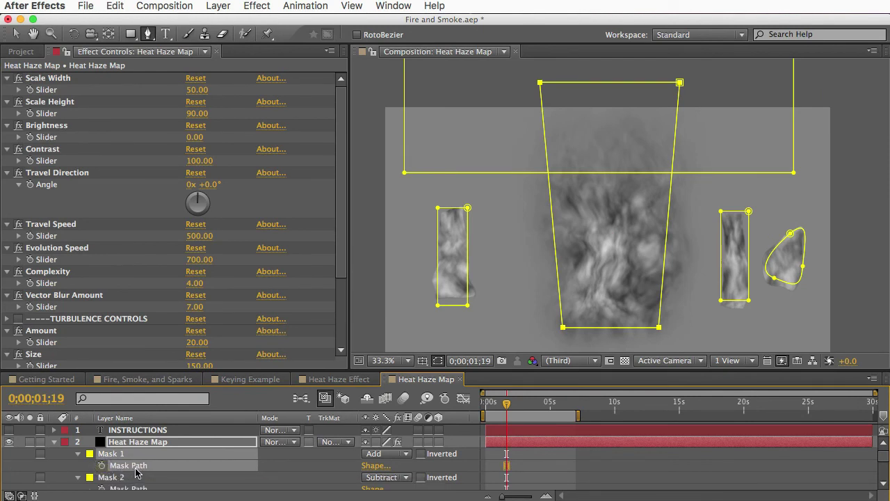
{"action": "key", "text": "v"}
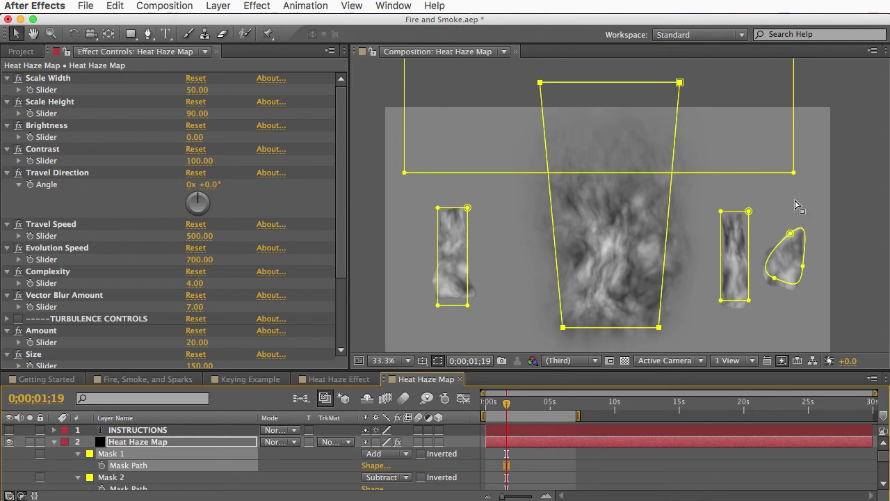
- Close the Heat Haze Map, Heat Haze Effect and Keying Example compositions to return to Fire, Smoke, and Sparks
{"action": "left_click", "coordinate": [429, 382]}
{"action": "key", "text": "super+w"}
{"action": "key", "text": "super+w"}
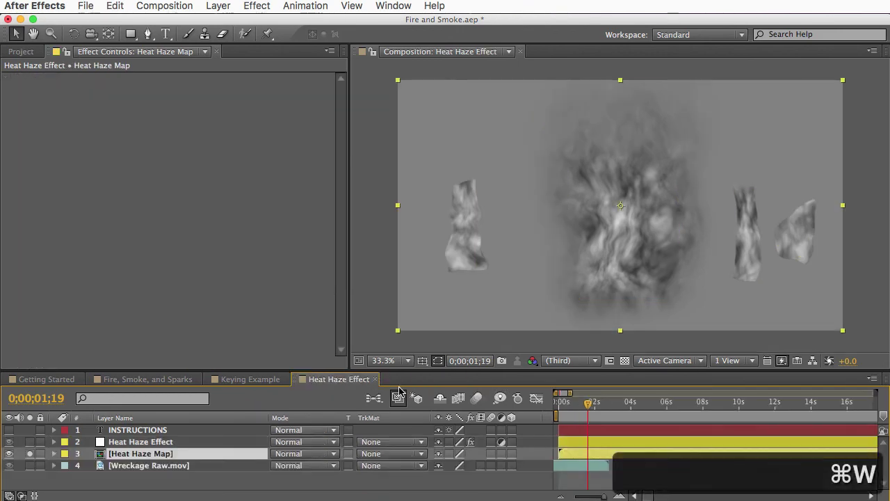
{"action": "key", "text": "super+w"}
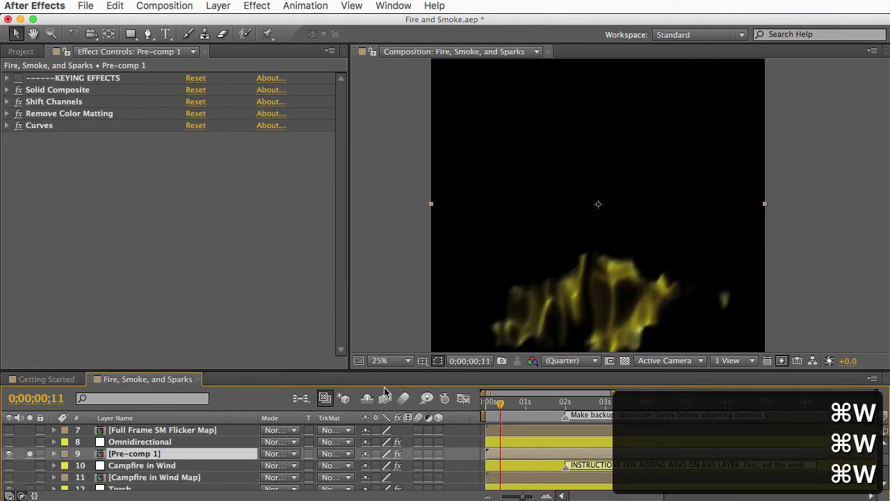
{"action": "left_click", "coordinate": [112, 251]}
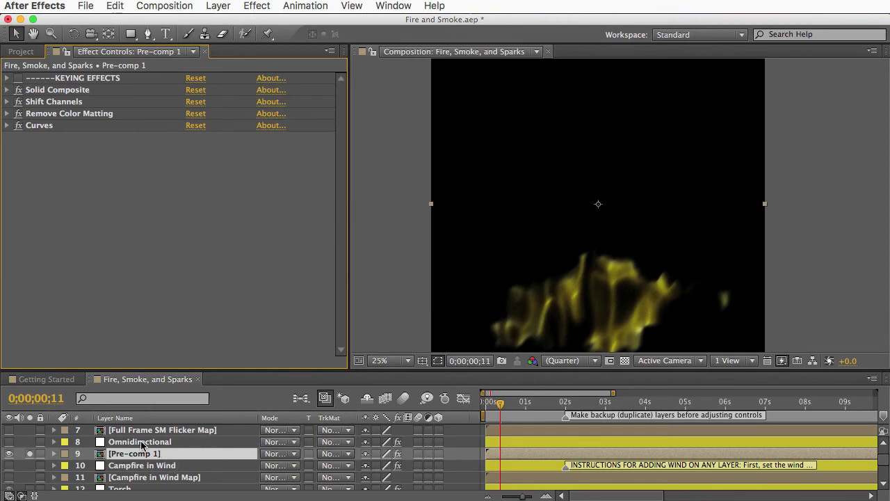
- Open the Demo composition from the Preview Video folder and move the current time to 0;00;06;19
{"action": "left_click", "coordinate": [144, 442]}
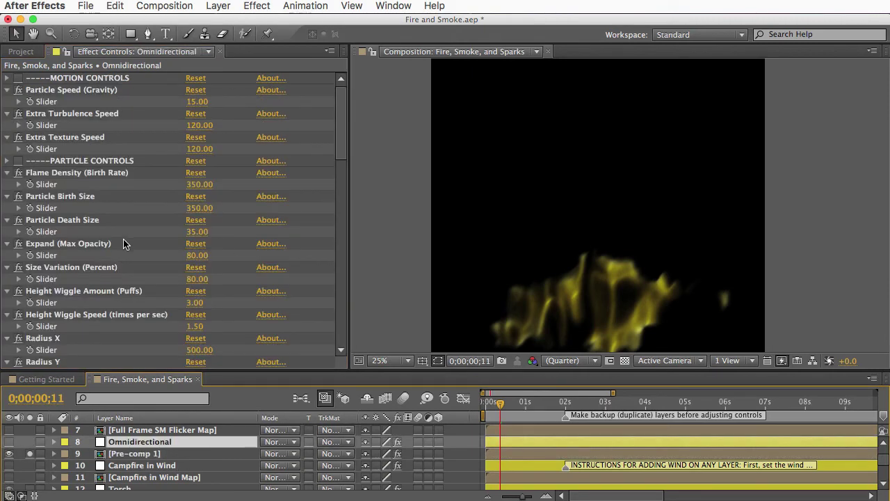
{"action": "left_click", "coordinate": [21, 52]}
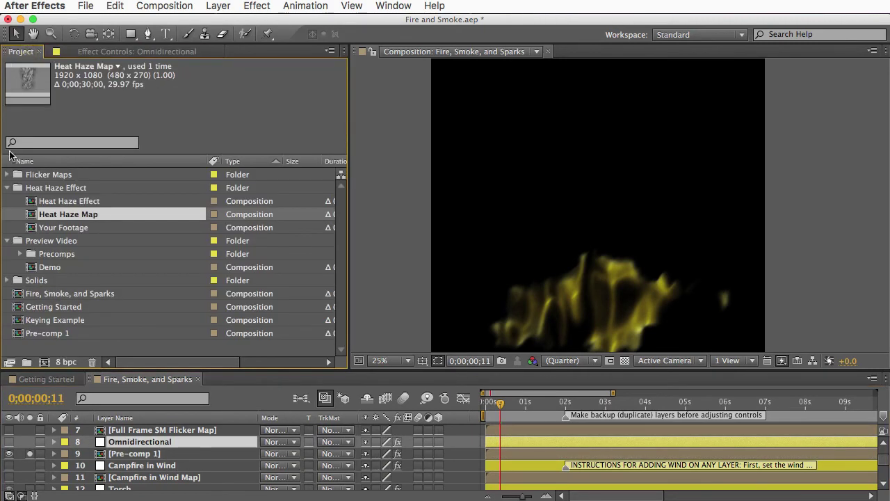
{"action": "left_click", "coordinate": [46, 241]}
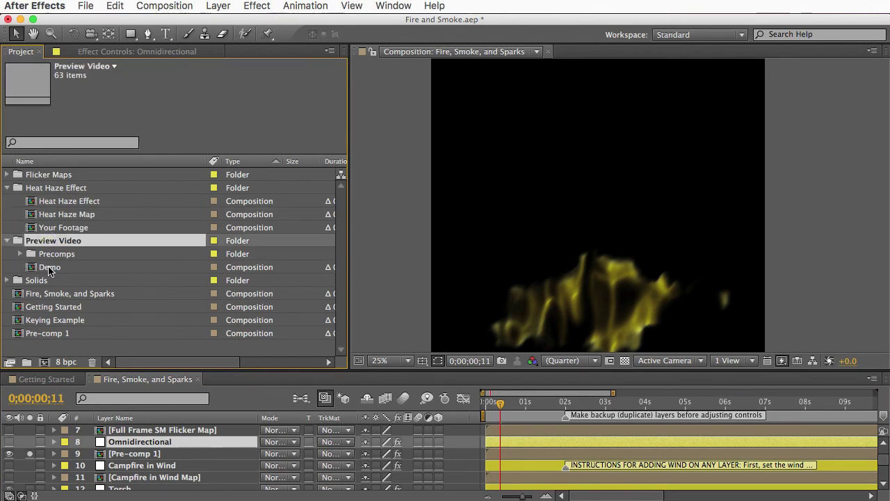
{"action": "left_click", "coordinate": [50, 269]}
{"action": "double_click", "coordinate": [50, 268]}
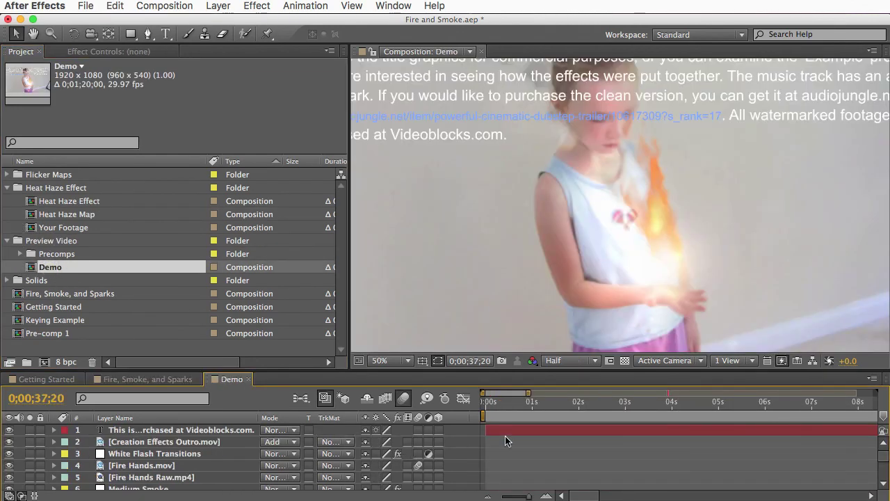
{"action": "key", "text": "comma"}
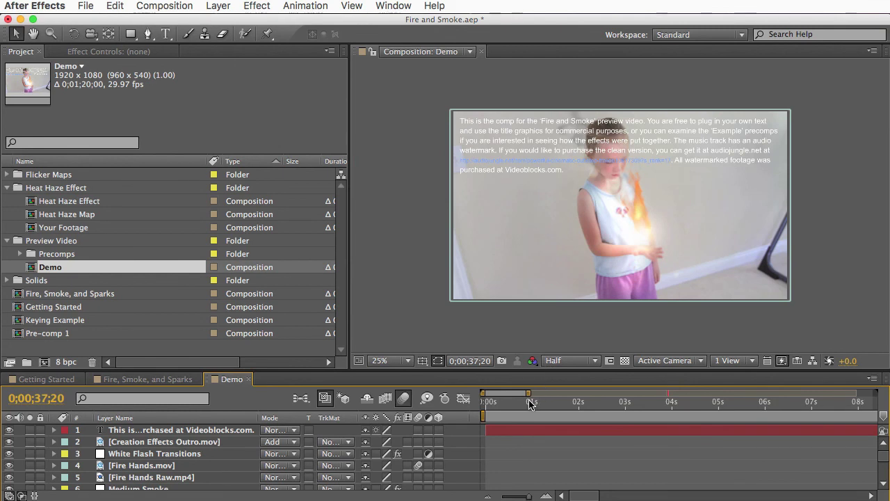
{"action": "left_click", "coordinate": [795, 406]}
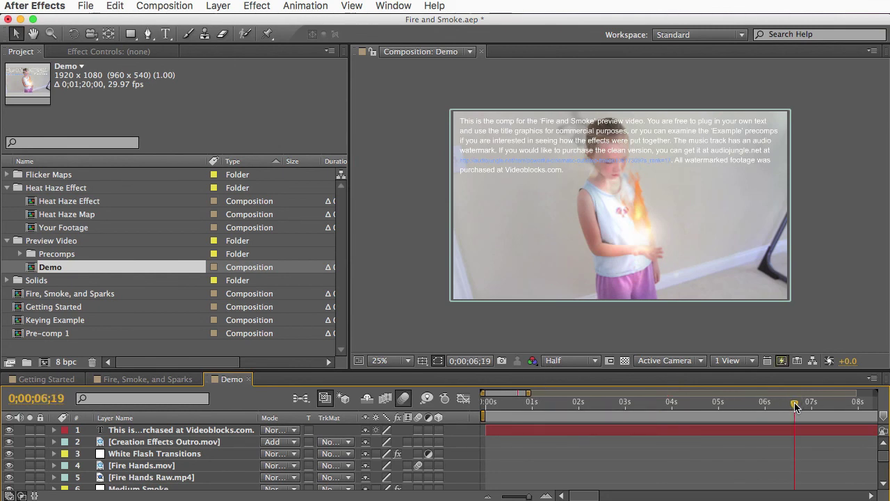